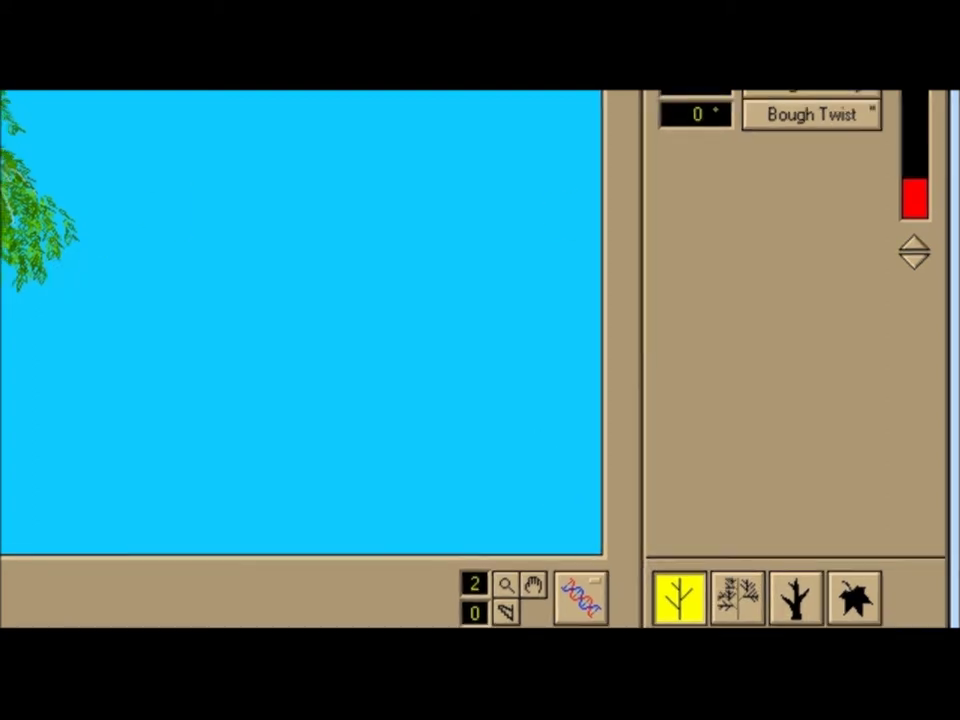
Set the trunk winding step to 35 cm, winding angle 52° and twist 72°
click(868, 98)
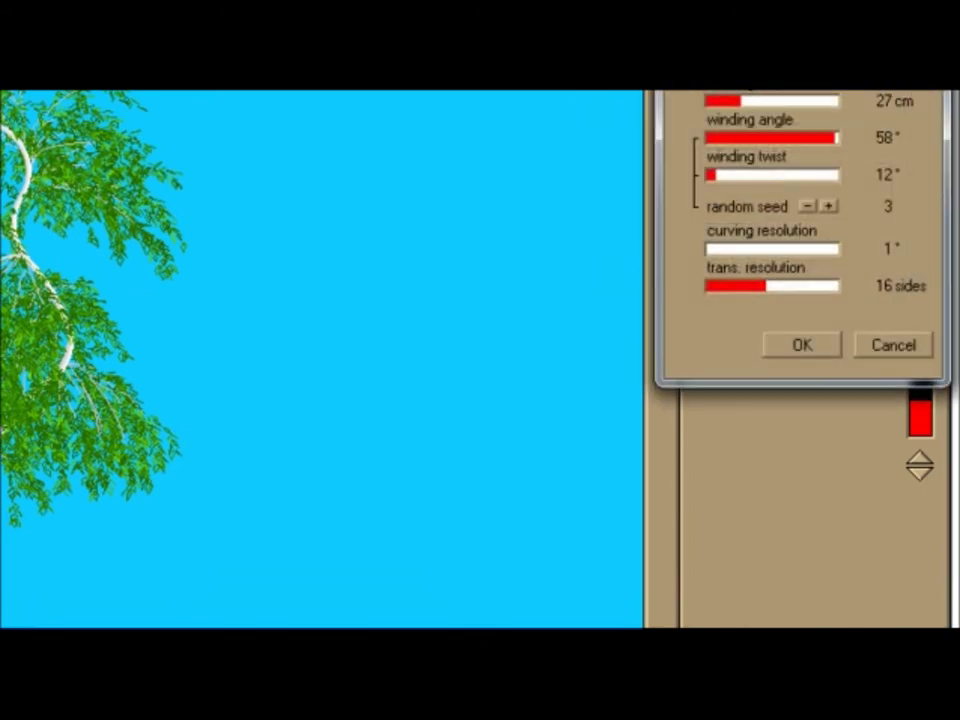
key(Return)
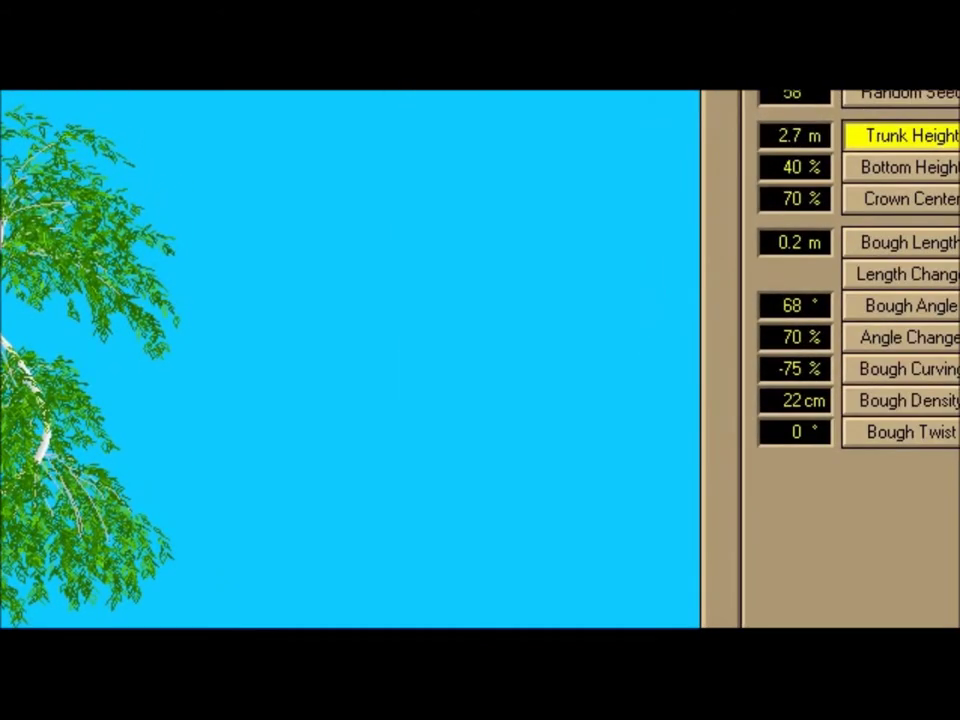
click(912, 140)
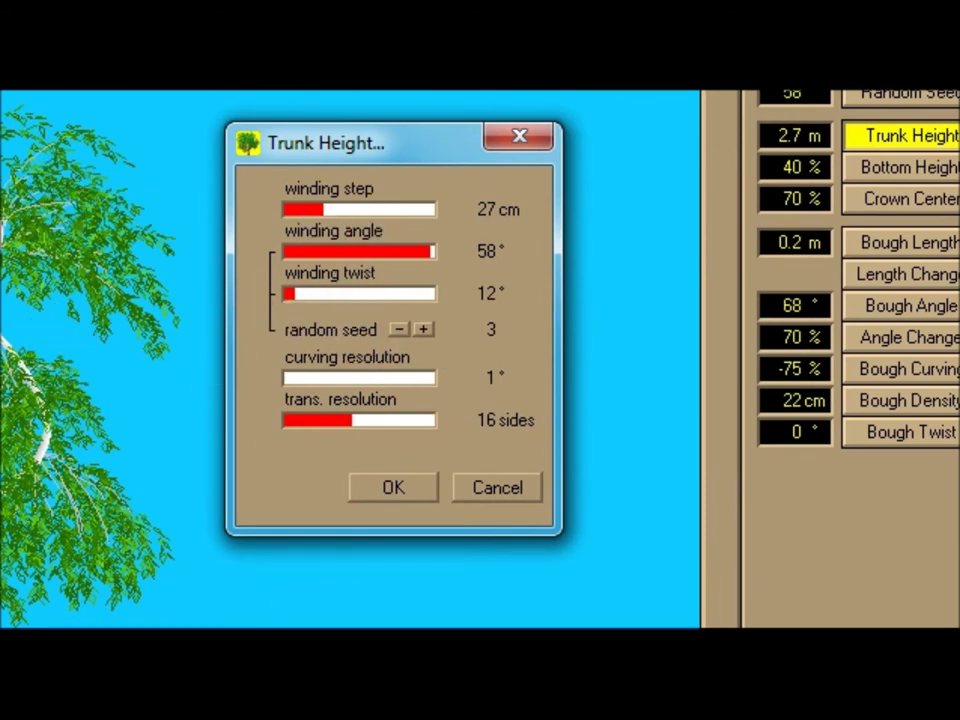
mouse_move(349, 208)
mouse_down()
mouse_move(393, 210)
mouse_move(302, 208)
mouse_up()
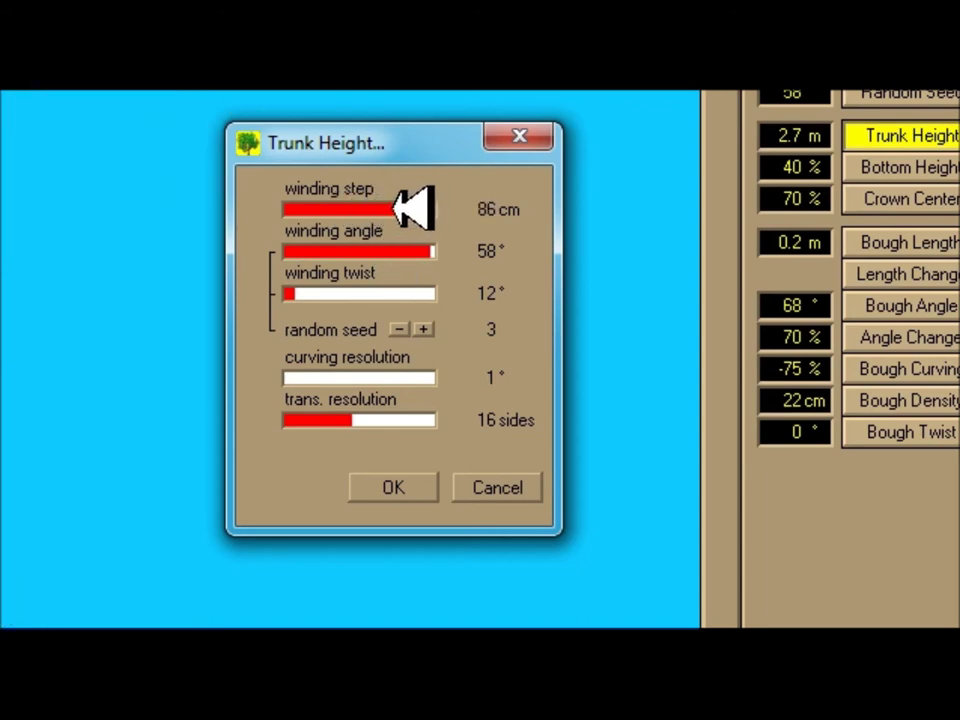
drag(318, 208, 354, 208)
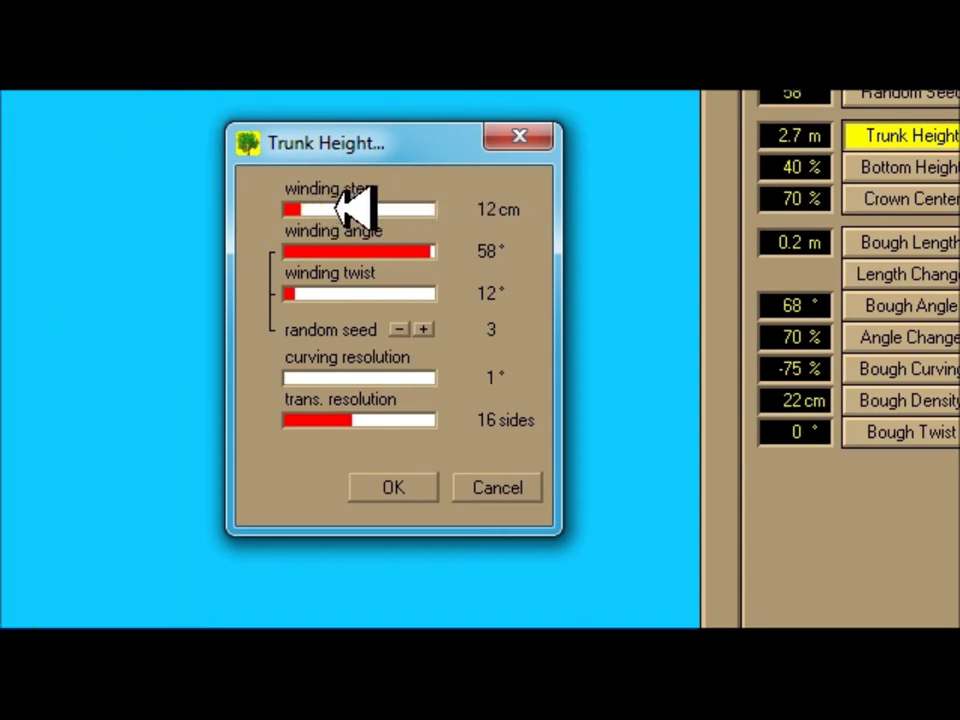
mouse_move(405, 252)
mouse_down()
mouse_move(332, 251)
mouse_move(432, 248)
mouse_up()
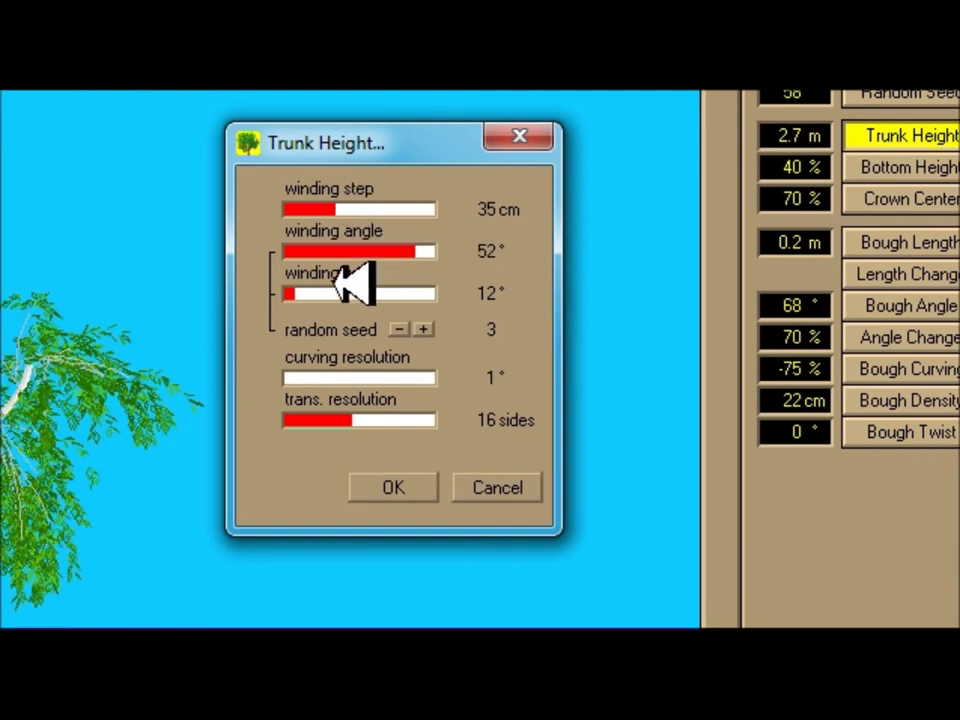
mouse_move(356, 292)
mouse_down()
mouse_move(428, 289)
mouse_move(364, 289)
mouse_move(290, 310)
mouse_up()
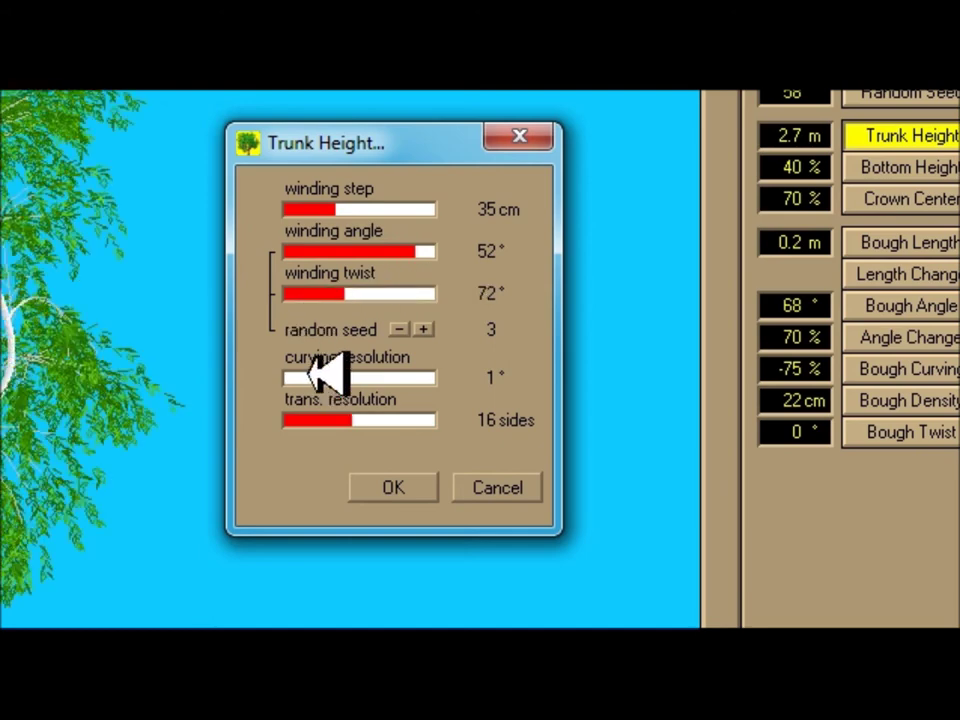
Set curving resolution to 3° and 11 trunk cross-section sides, then apply
drag(330, 375, 375, 379)
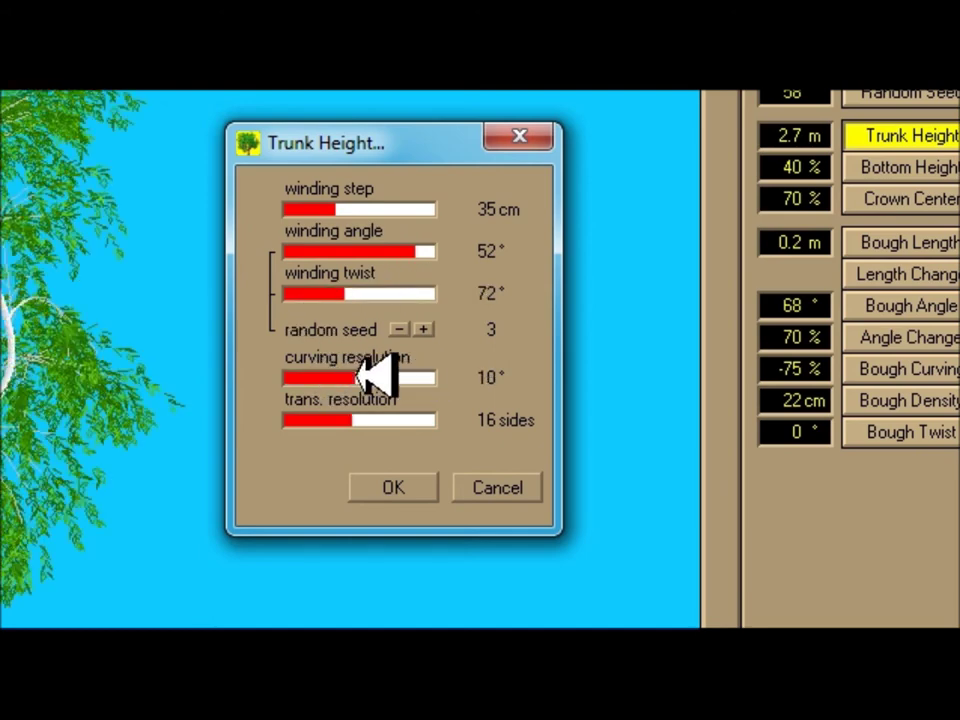
mouse_move(386, 422)
mouse_down()
mouse_move(369, 429)
mouse_move(433, 420)
mouse_move(322, 420)
mouse_up()
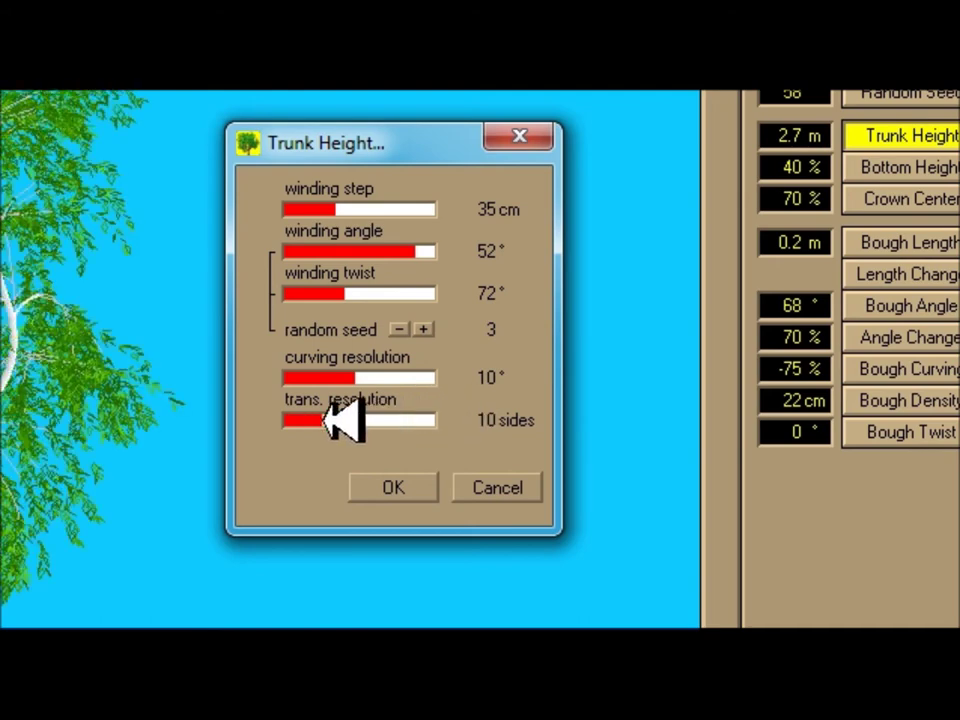
drag(355, 377, 436, 377)
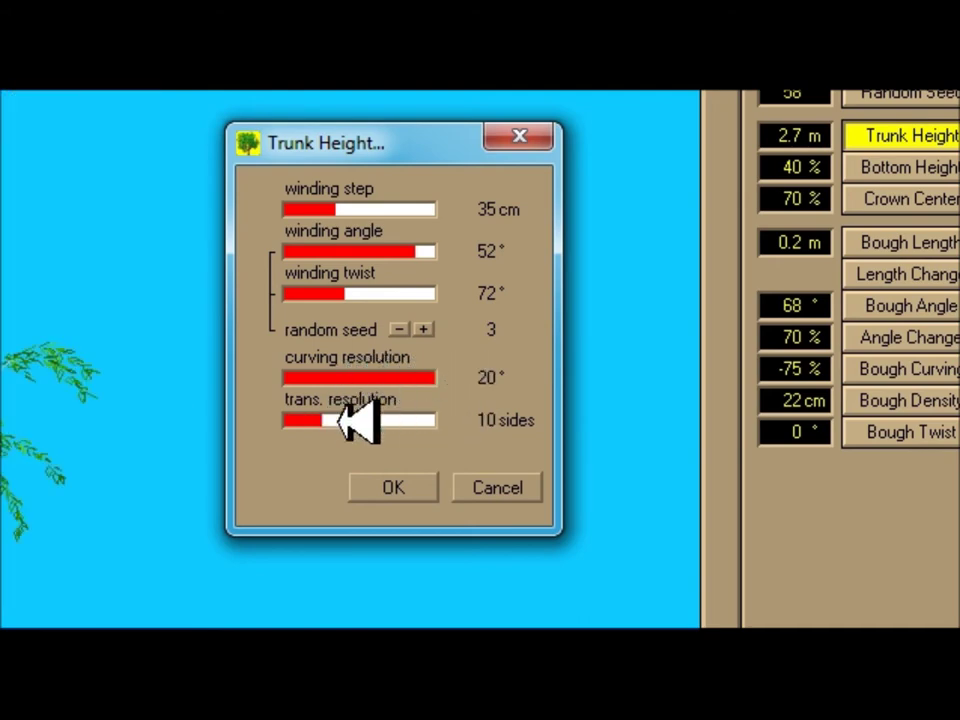
mouse_move(355, 420)
mouse_down()
mouse_move(440, 420)
mouse_move(375, 381)
mouse_move(310, 380)
mouse_move(424, 377)
mouse_move(318, 380)
mouse_up()
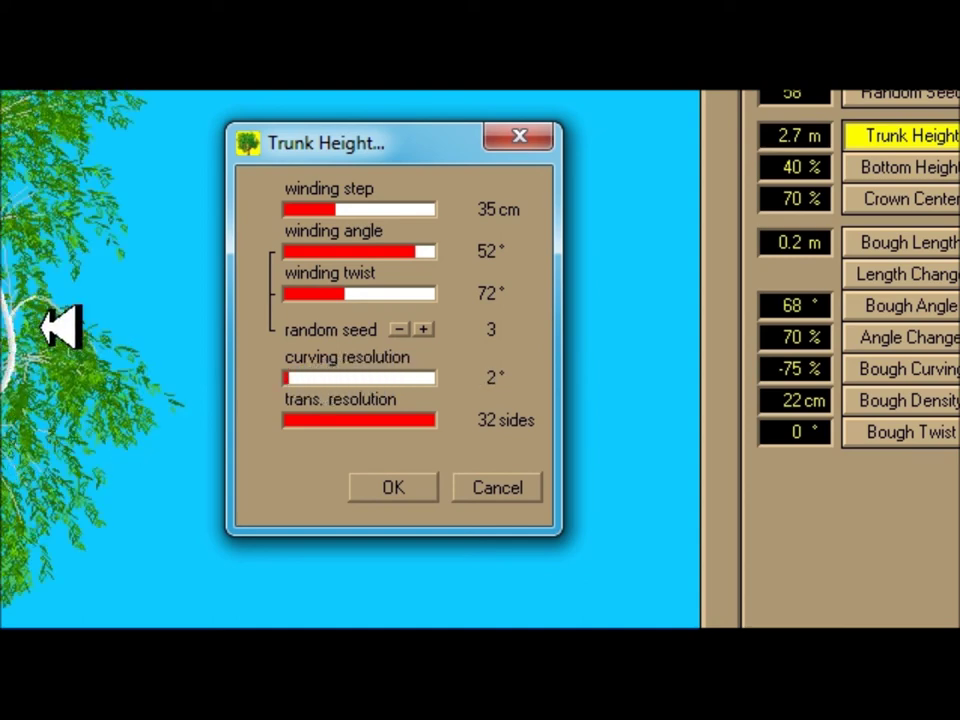
drag(300, 377, 420, 375)
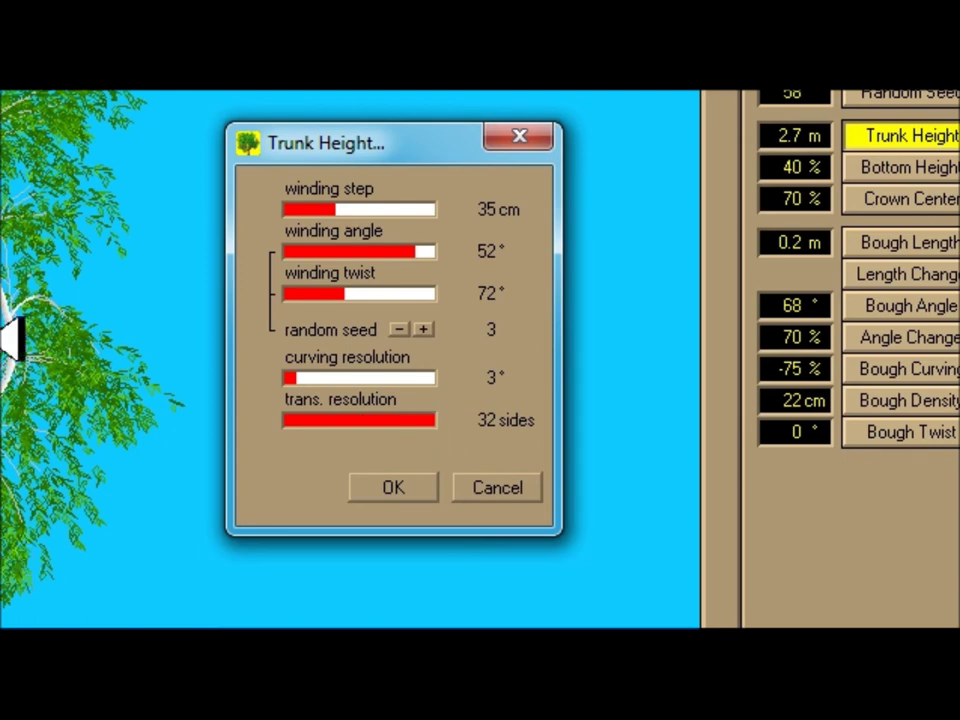
drag(429, 419, 285, 421)
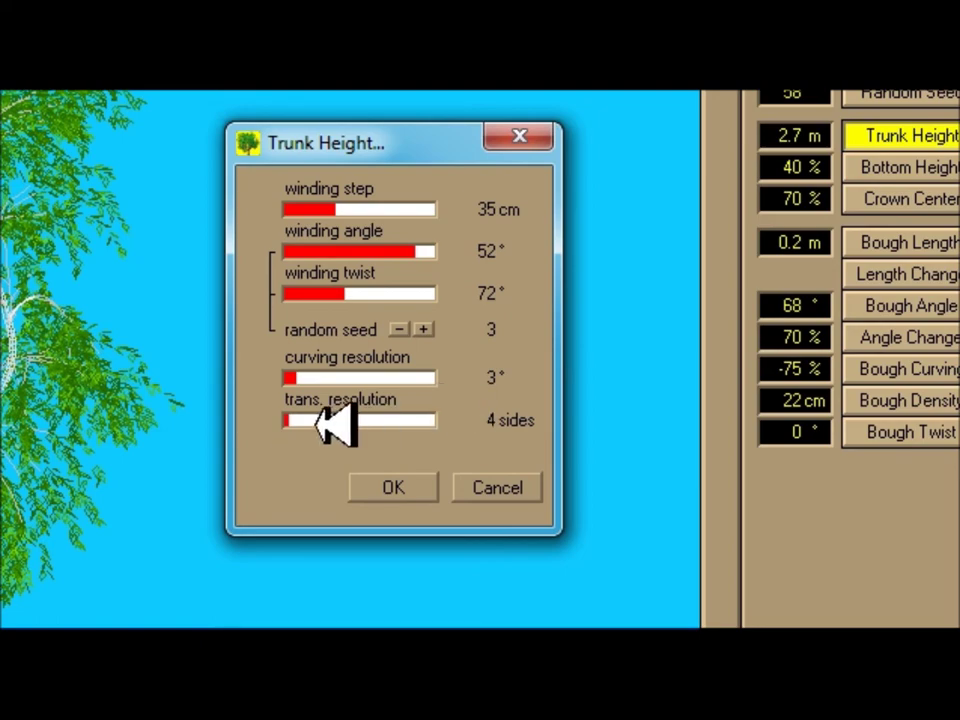
drag(316, 425, 360, 424)
click(400, 487)
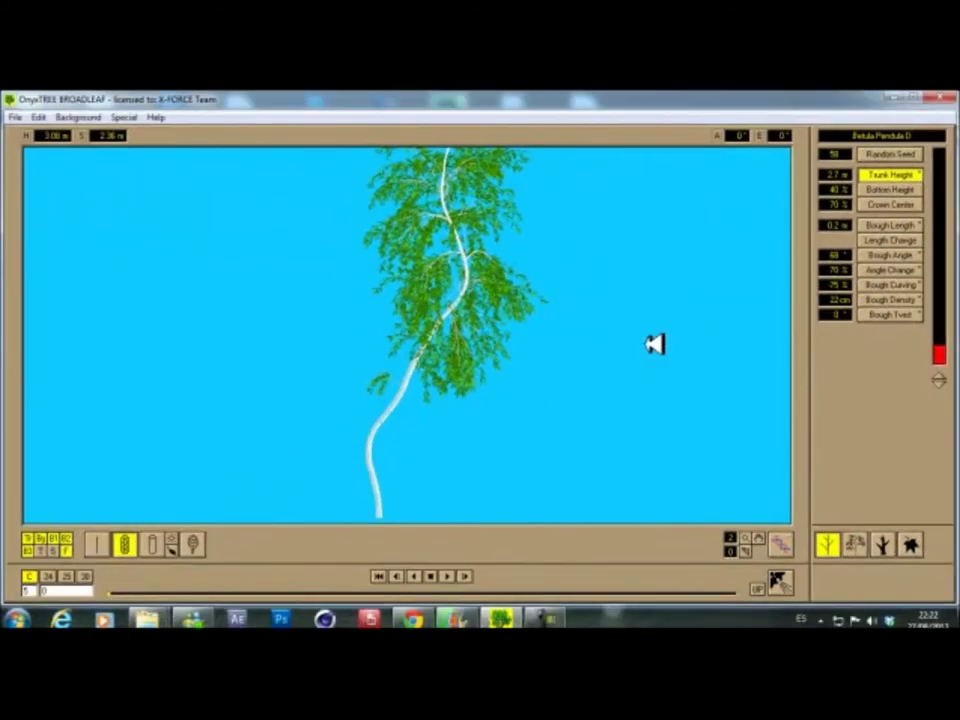
Raise Bough Length from 0.2 m to 1.0 m and confirm its length change settings
click(912, 189)
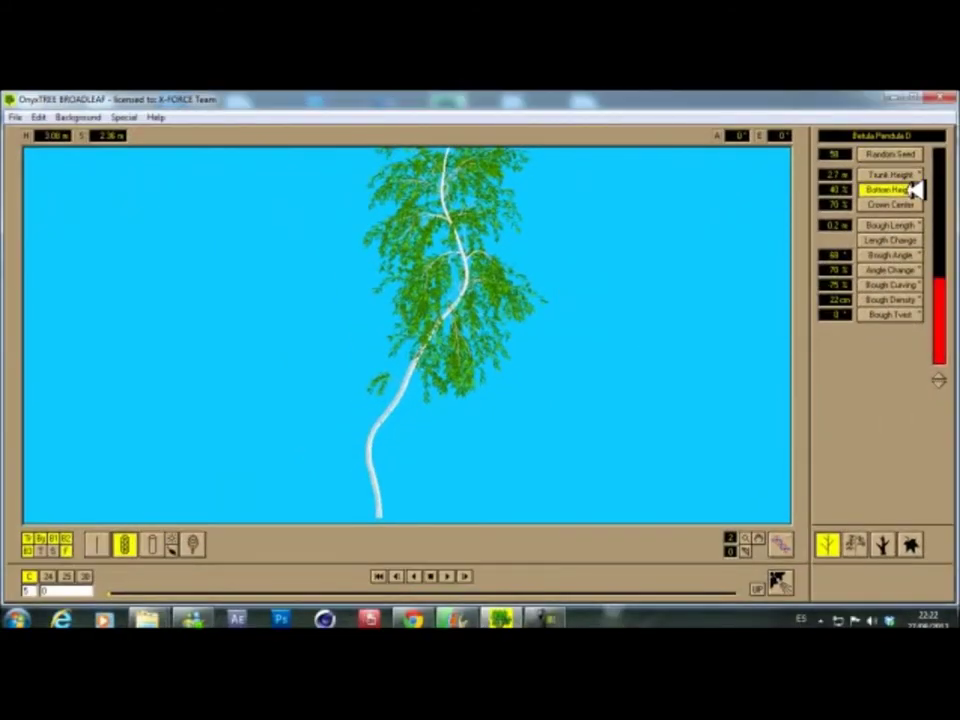
click(884, 205)
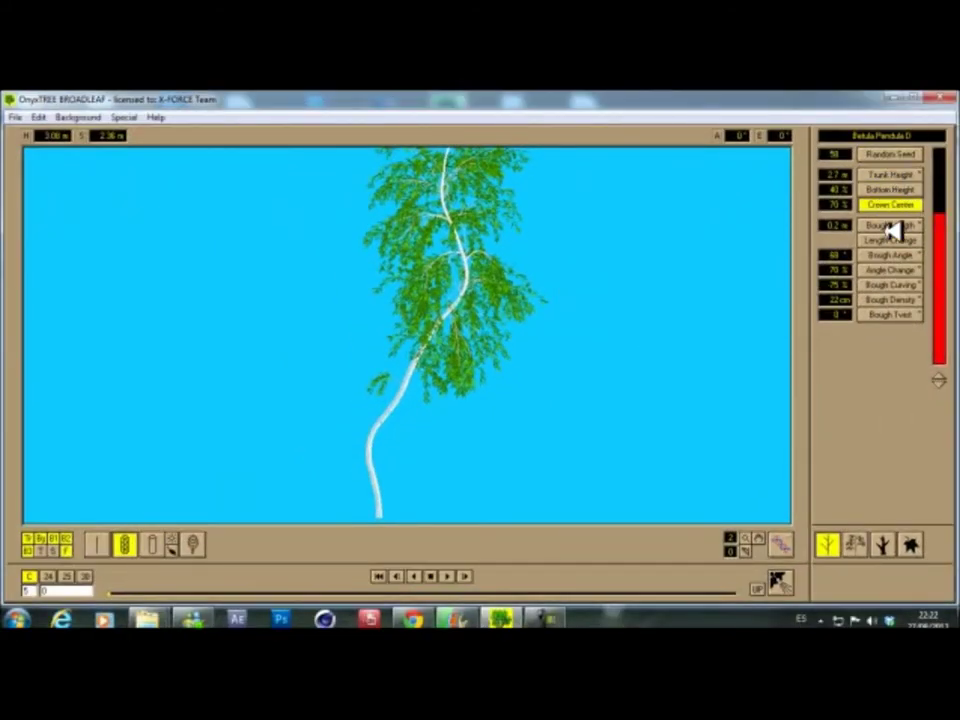
click(893, 229)
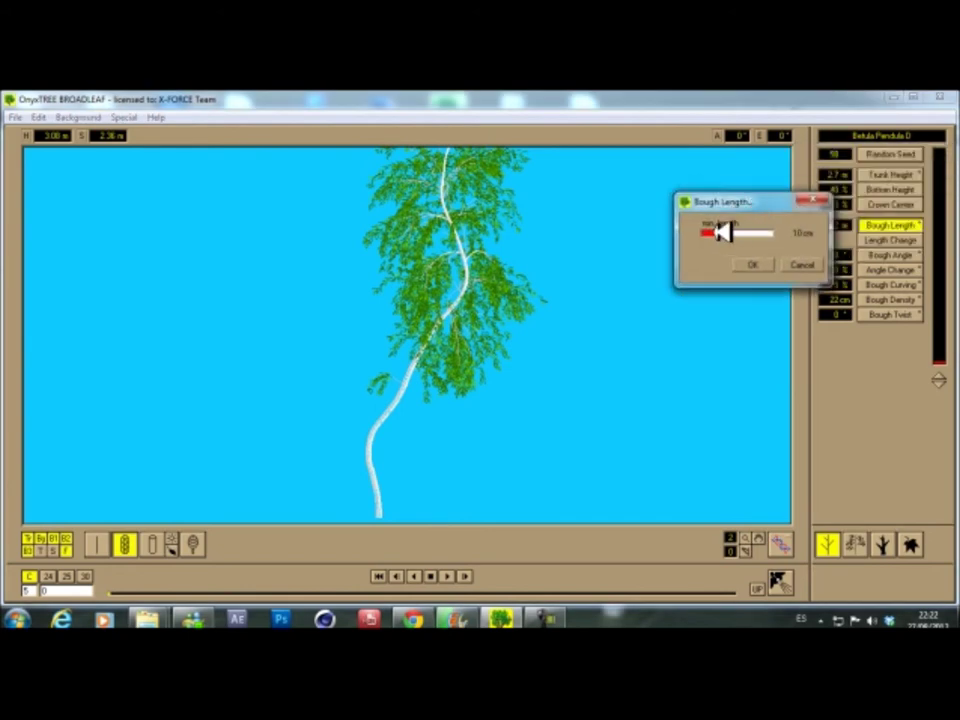
click(764, 262)
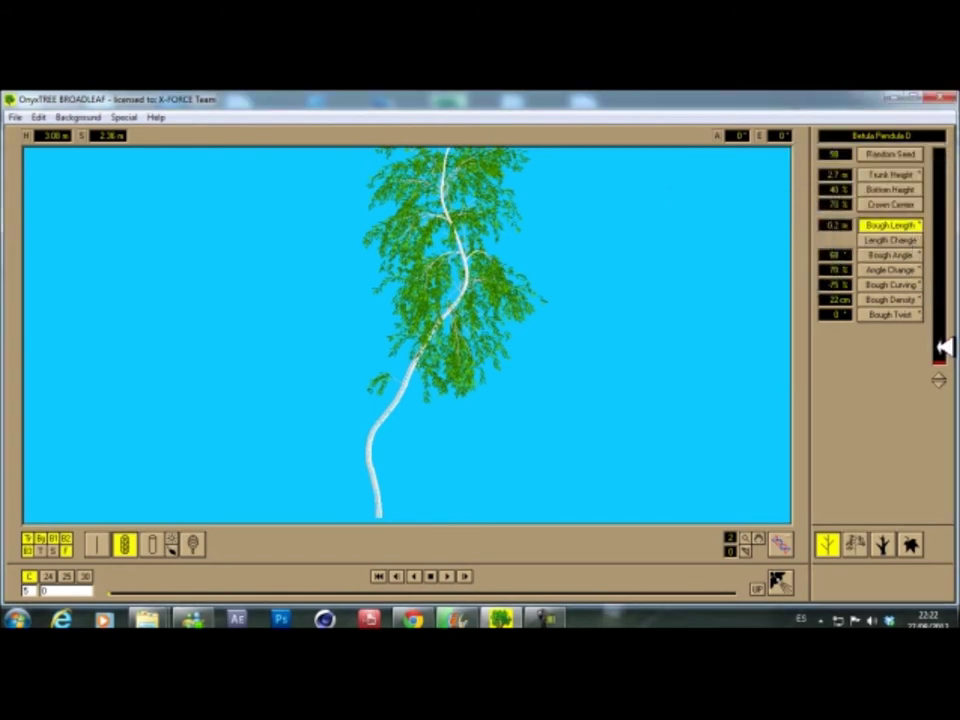
click(947, 347)
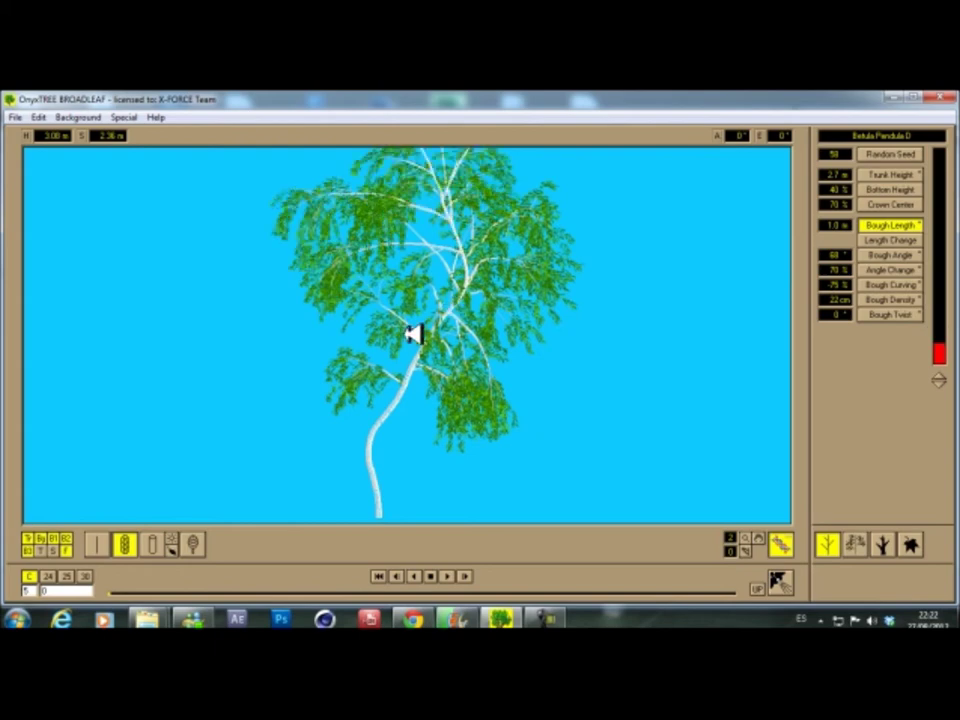
click(898, 240)
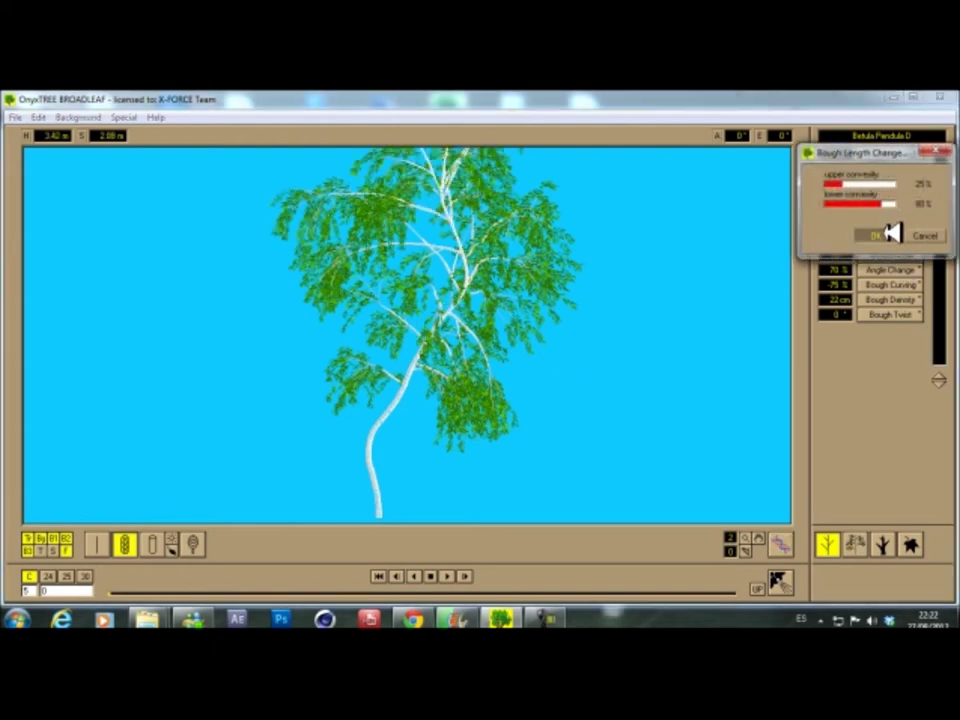
click(885, 234)
click(905, 258)
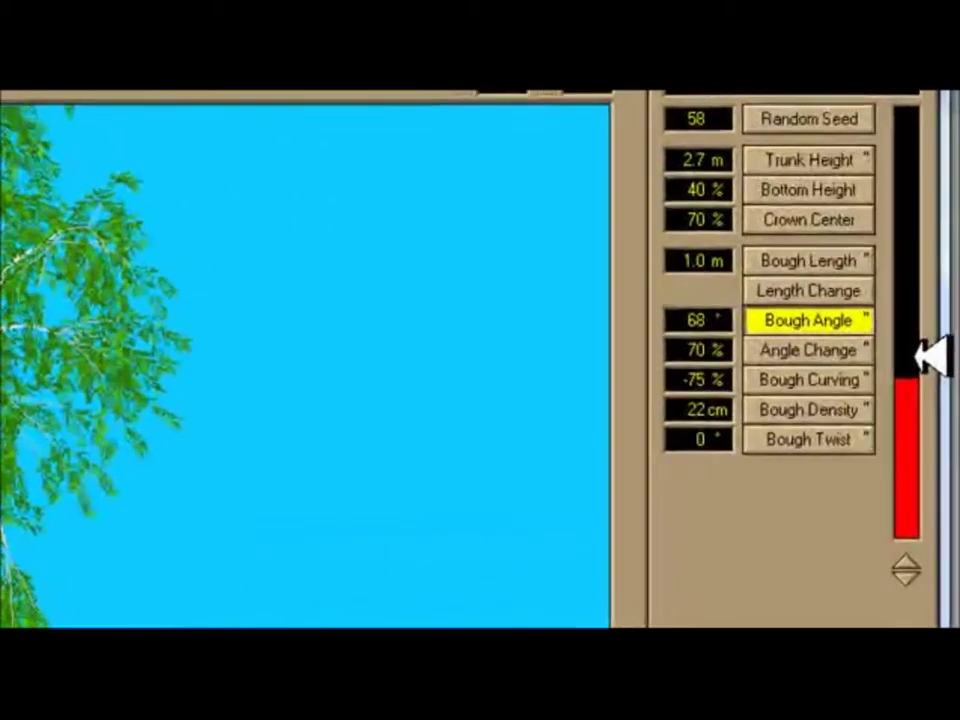
Drag the Bough Angle bar down from 68° to 49°
click(950, 256)
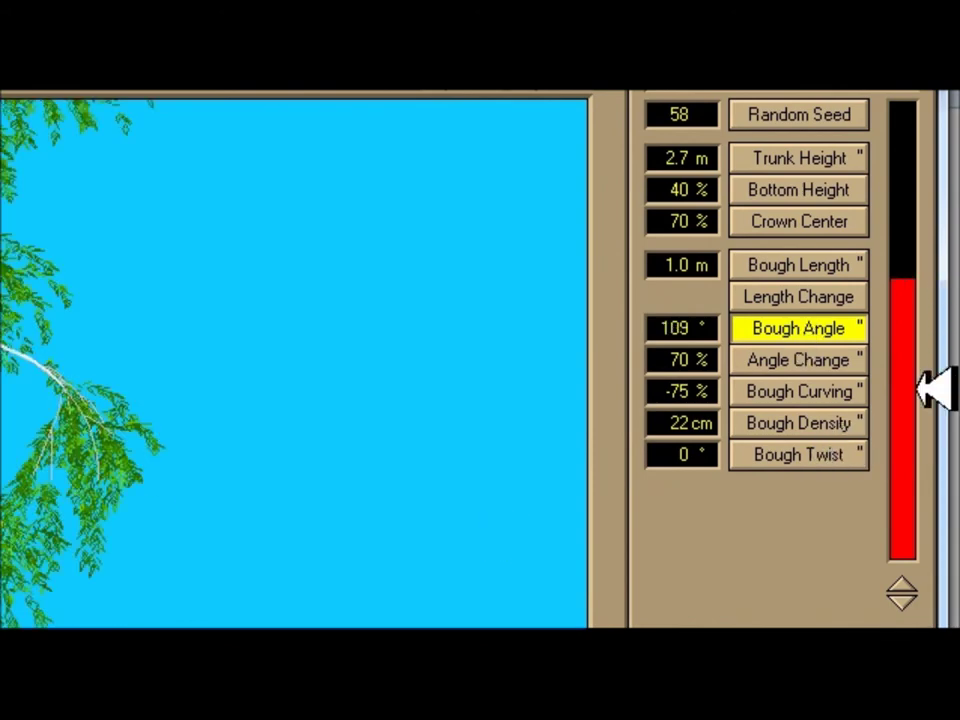
drag(932, 365, 938, 437)
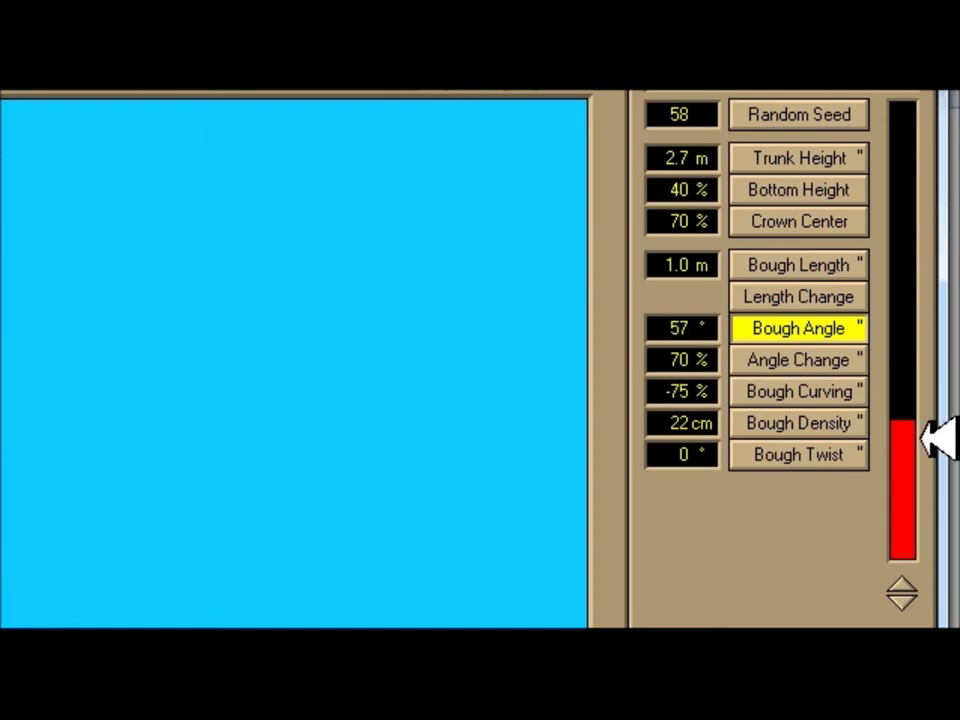
drag(938, 470, 926, 458)
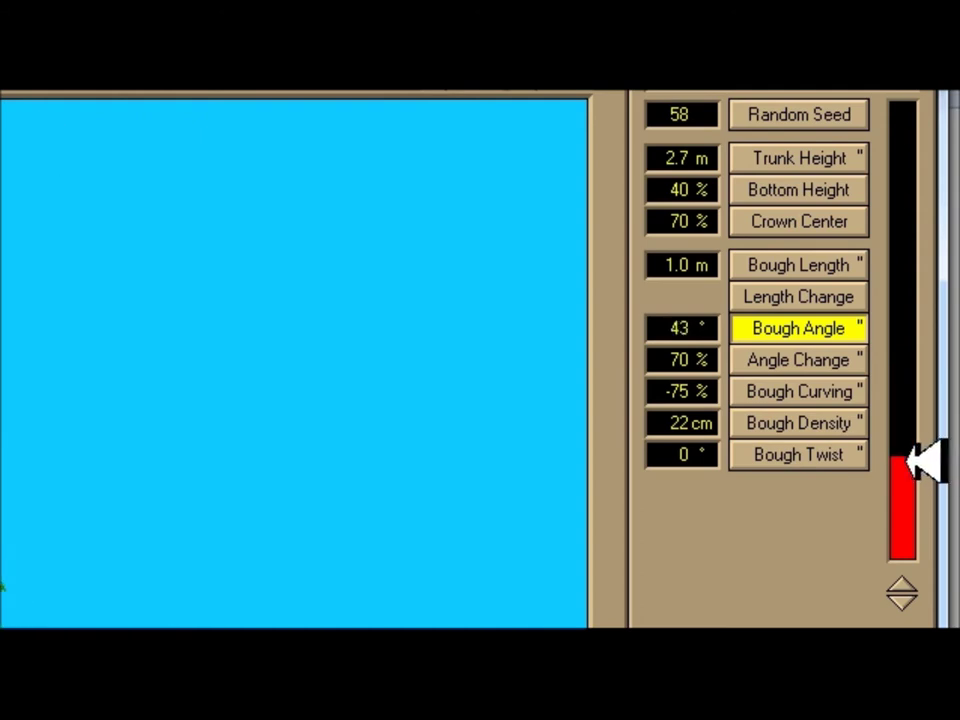
Set the bough Angle Change to 89%, up from 70%
click(852, 369)
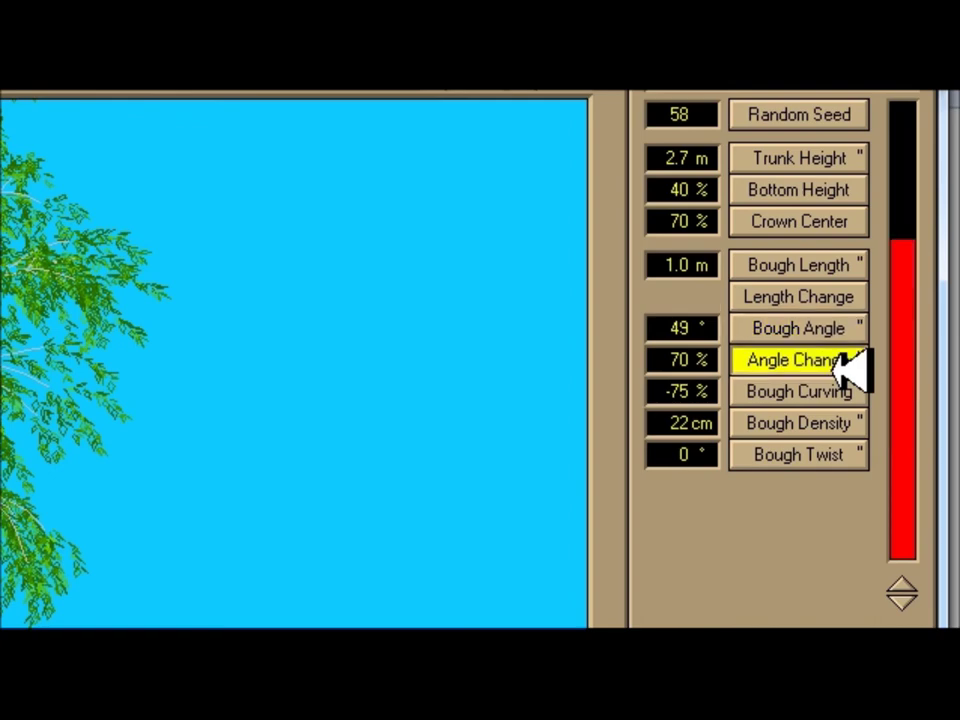
drag(936, 289, 934, 306)
drag(934, 410, 930, 504)
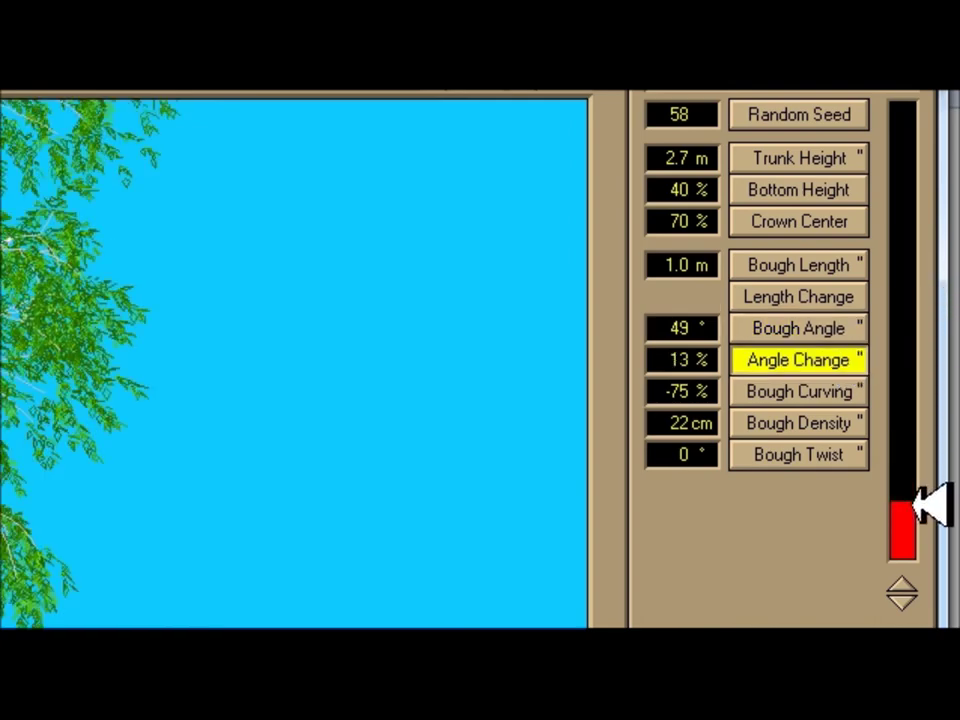
drag(930, 515, 934, 542)
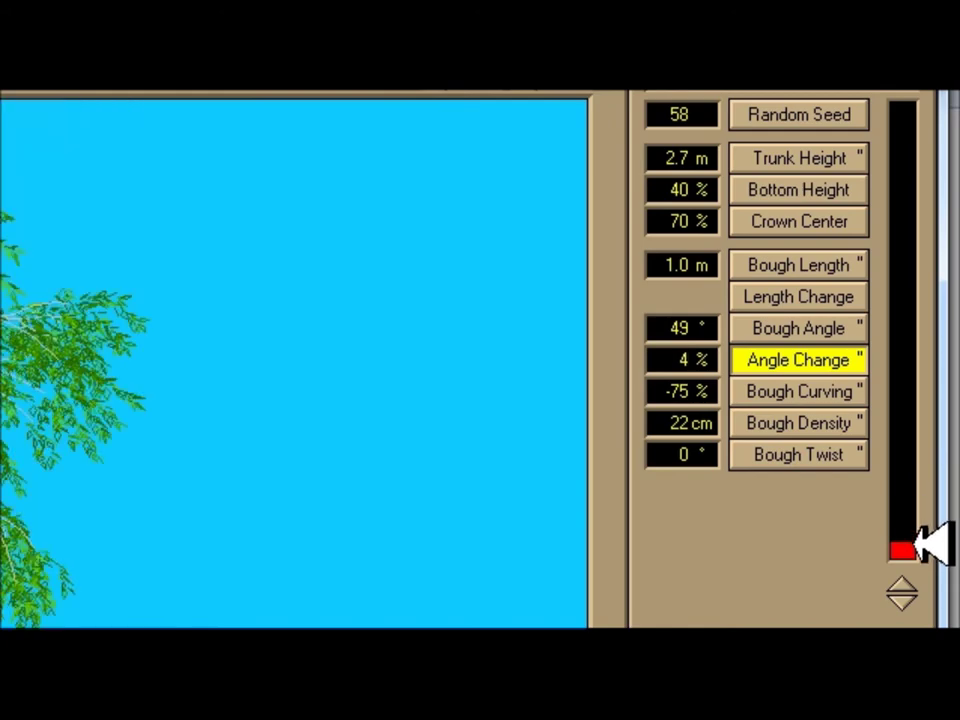
click(914, 154)
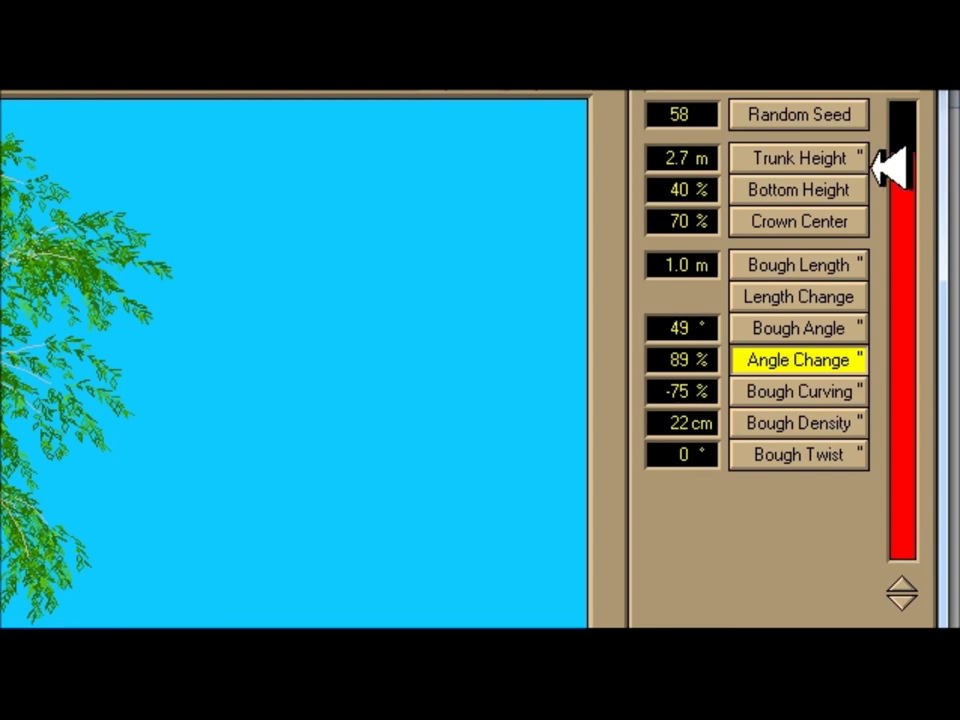
click(830, 160)
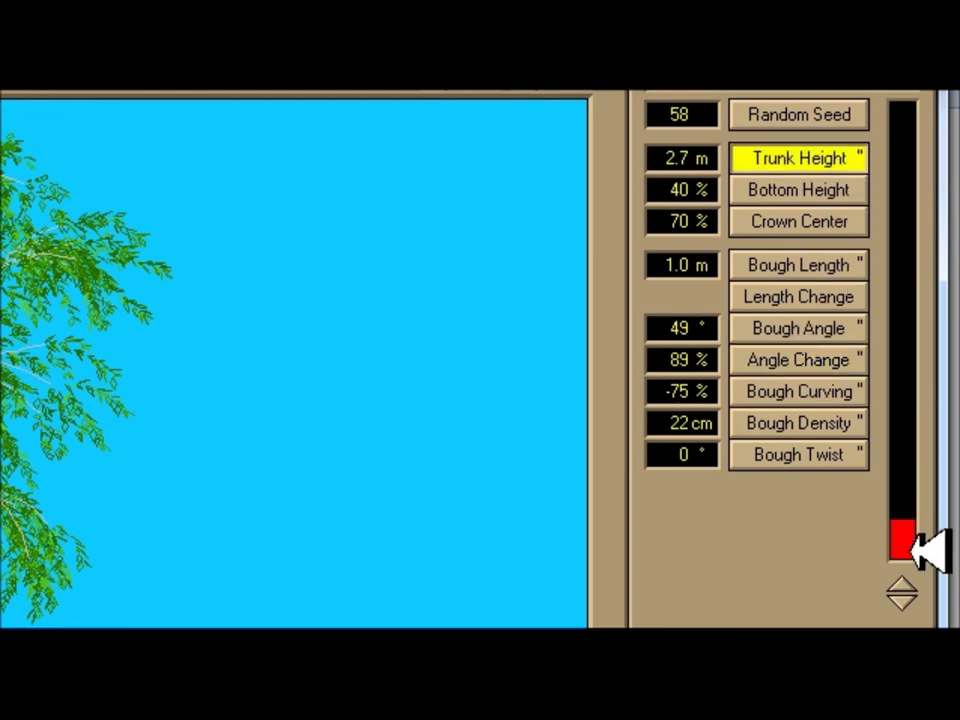
Shorten the trunk to 1.7 m and flip Bough Curving from -75% to 176%
click(930, 537)
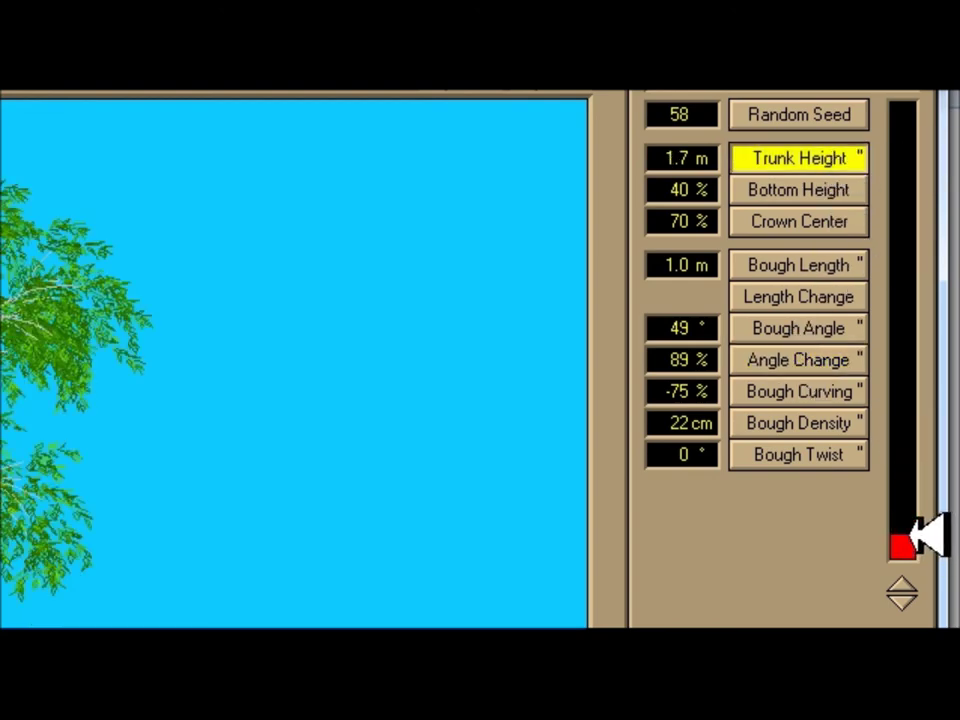
click(830, 388)
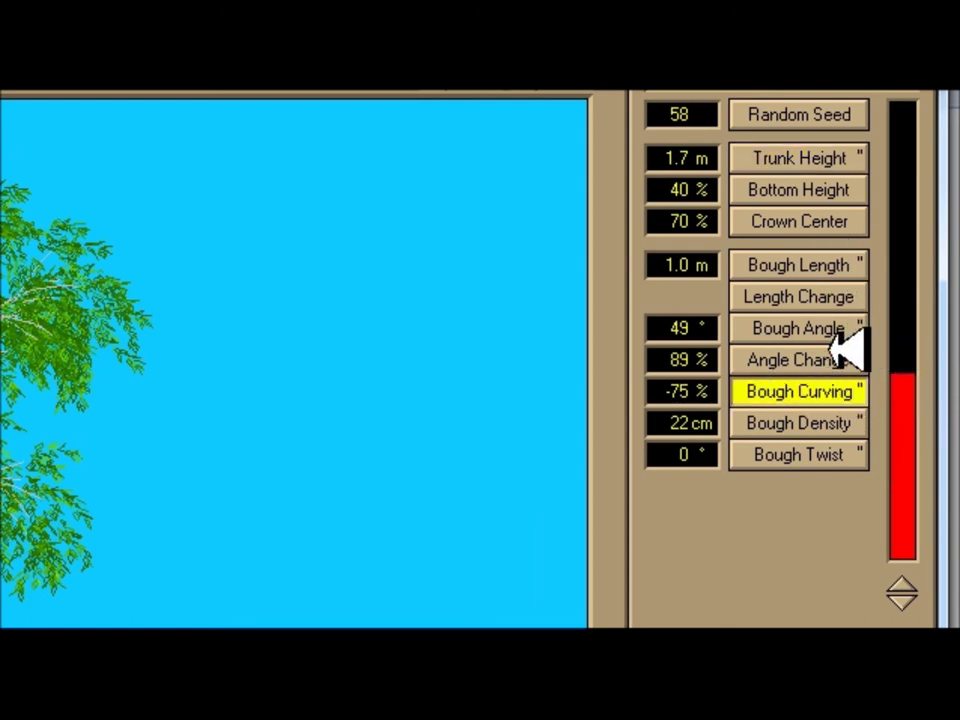
click(915, 467)
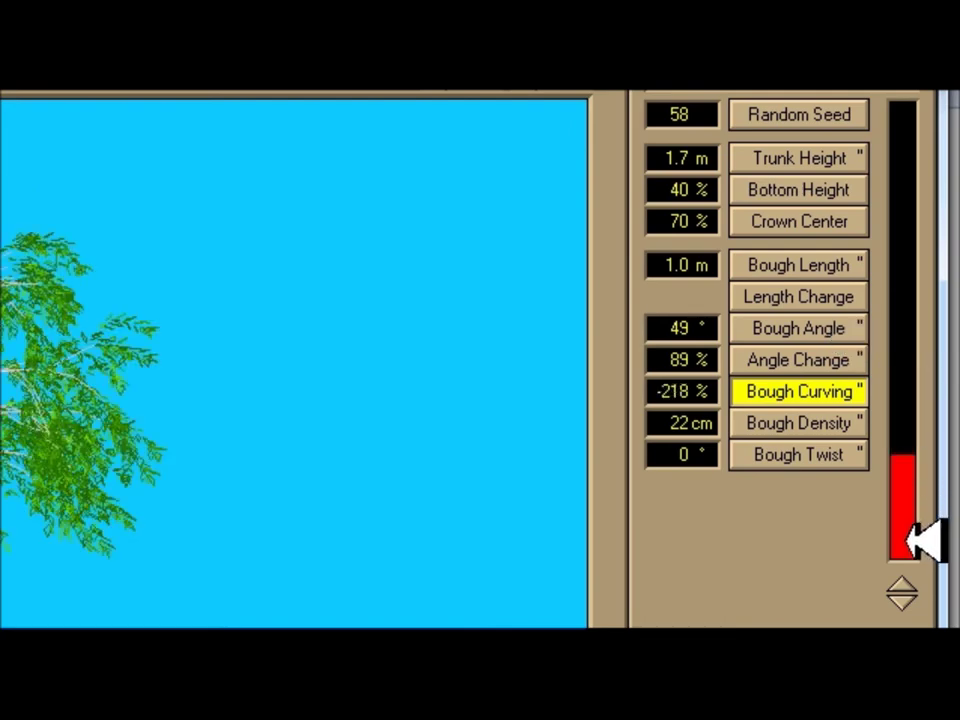
click(924, 521)
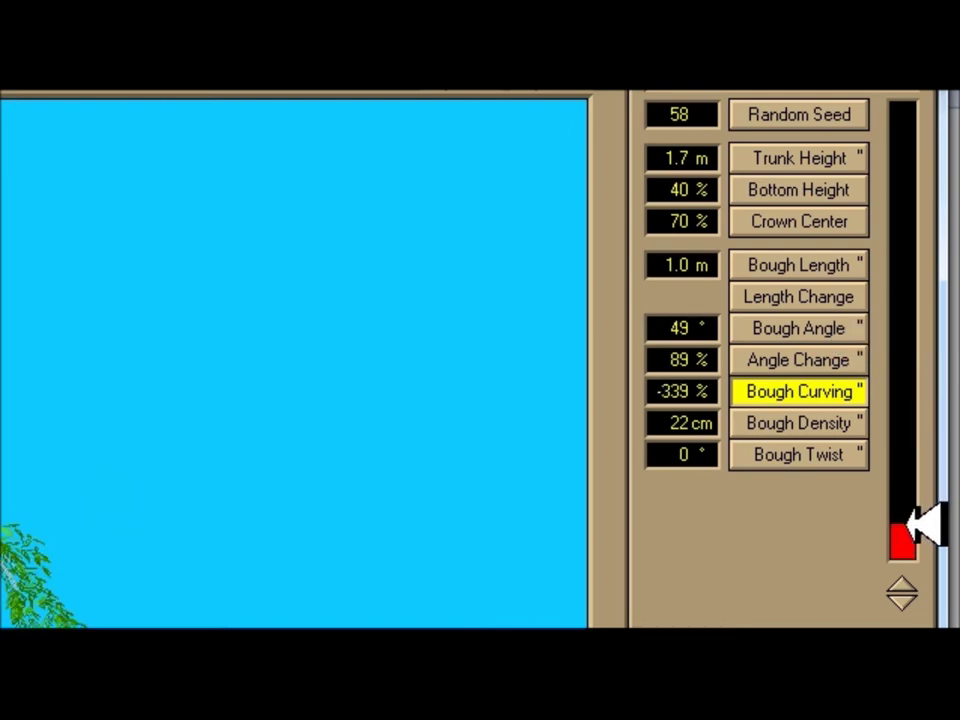
click(926, 369)
click(920, 185)
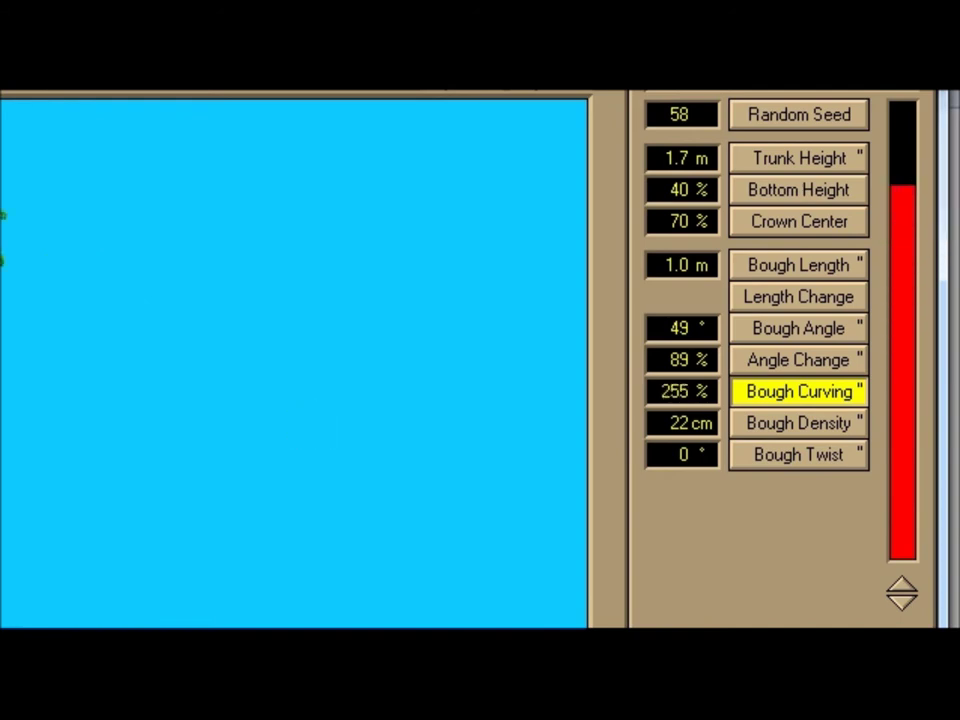
click(906, 228)
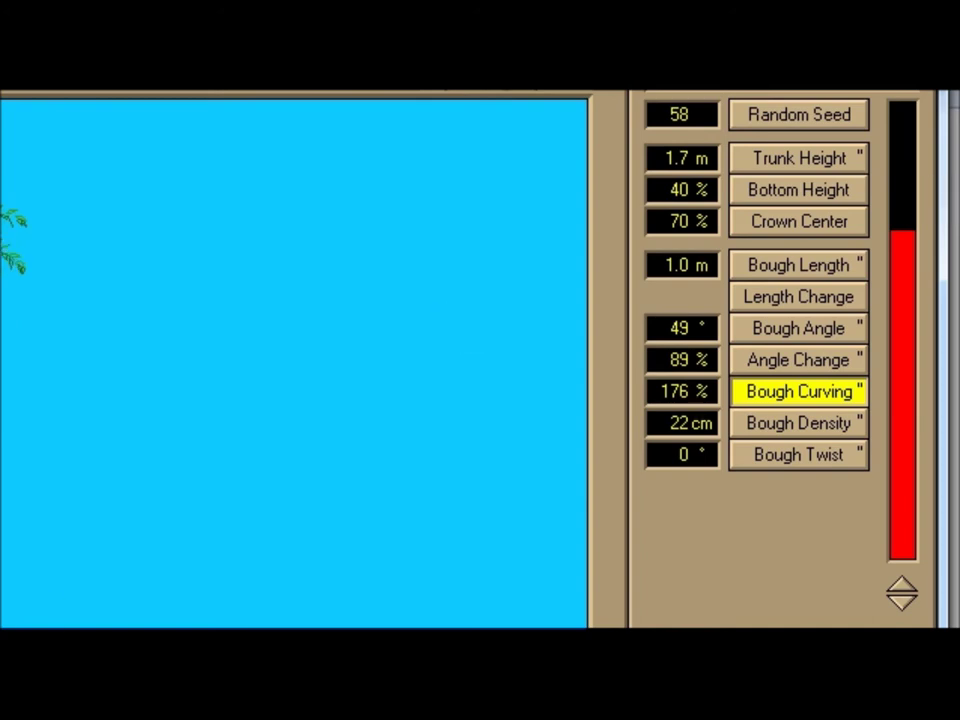
click(847, 423)
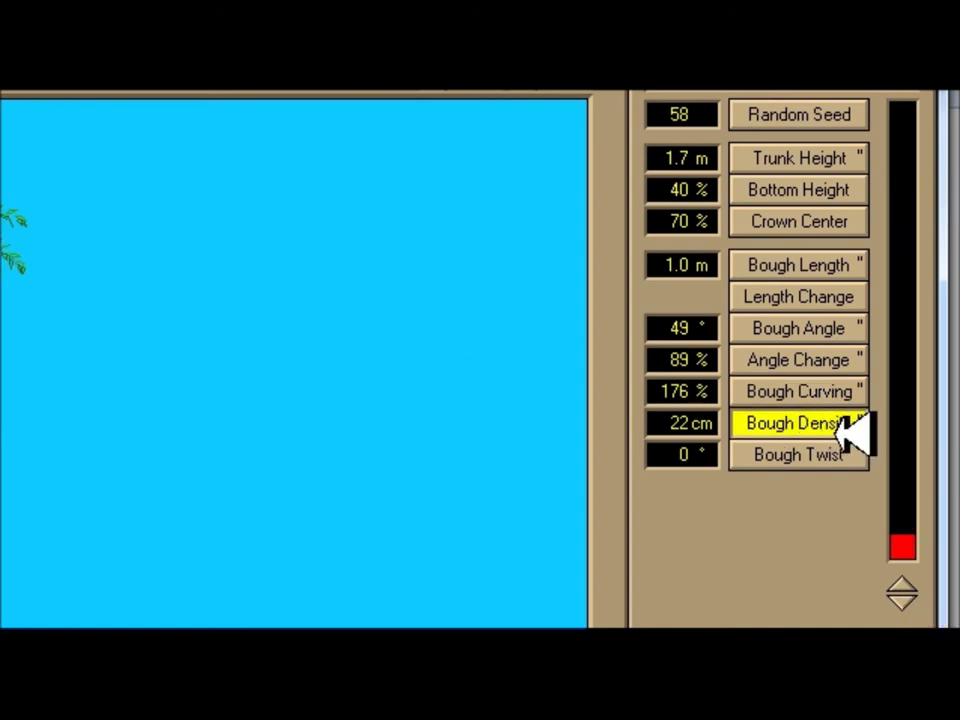
click(850, 425)
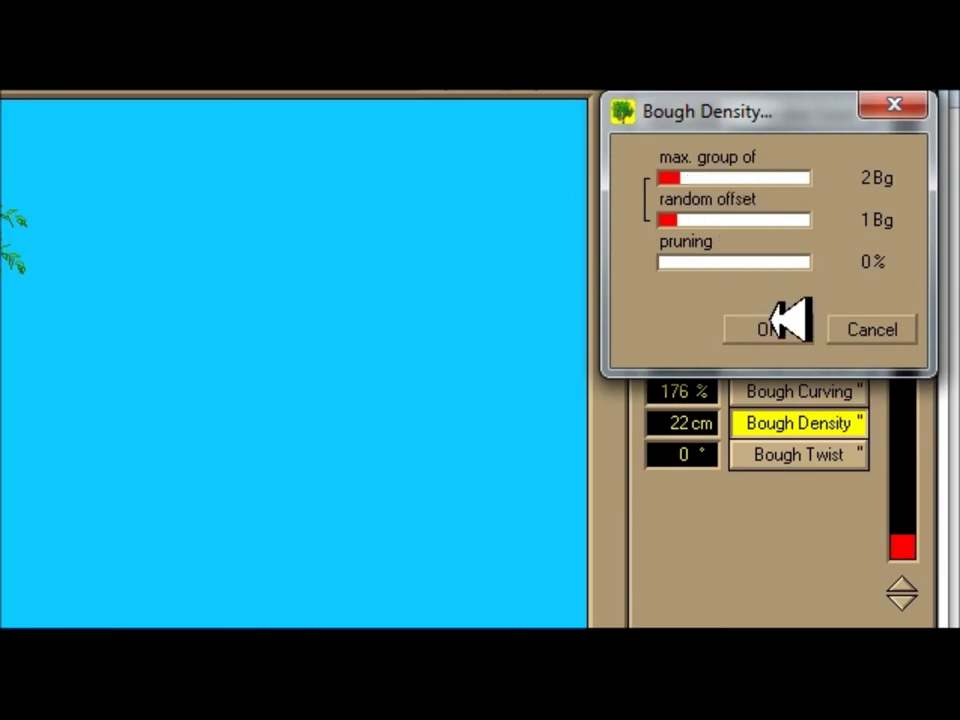
Keep bough density unchanged; set bough winding angle to 60° and winding step to 19 cm
click(770, 329)
click(808, 391)
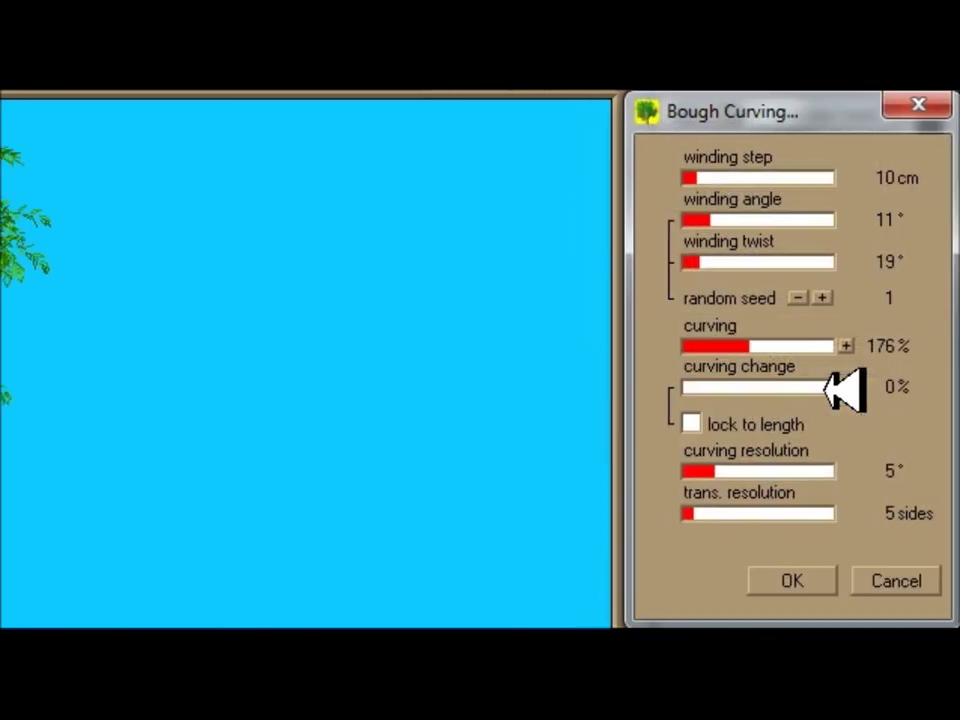
drag(864, 108, 471, 108)
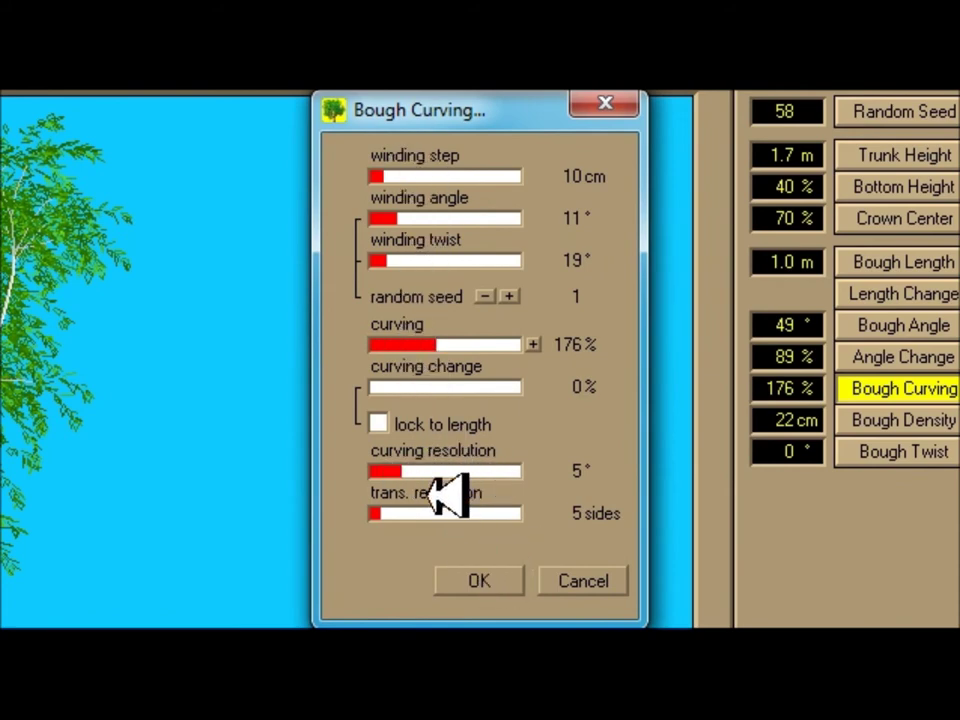
drag(454, 177, 482, 177)
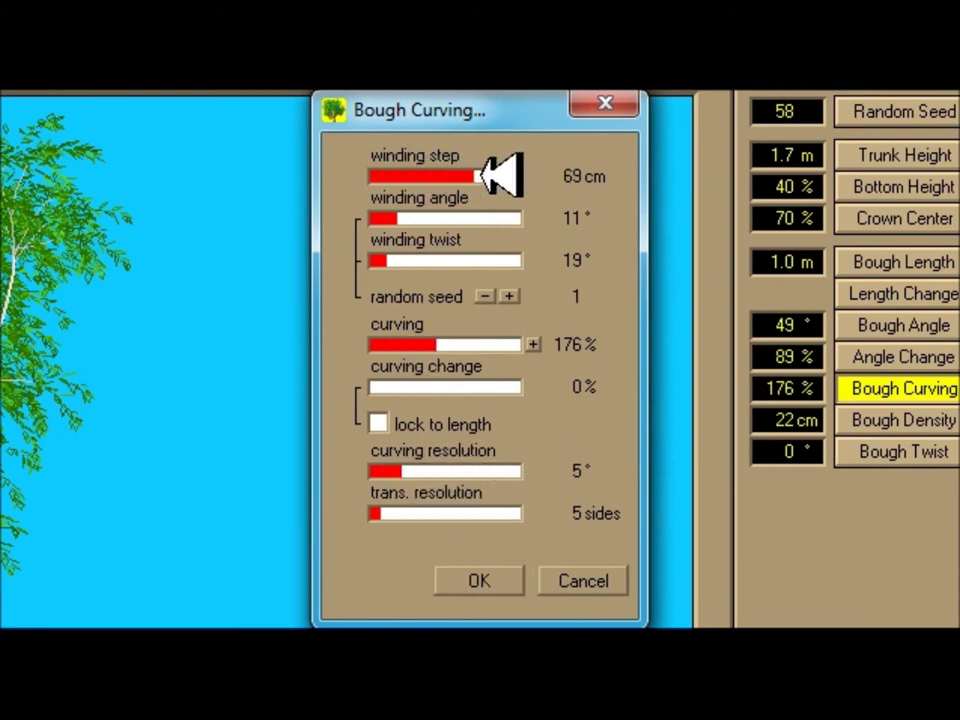
drag(456, 217, 521, 217)
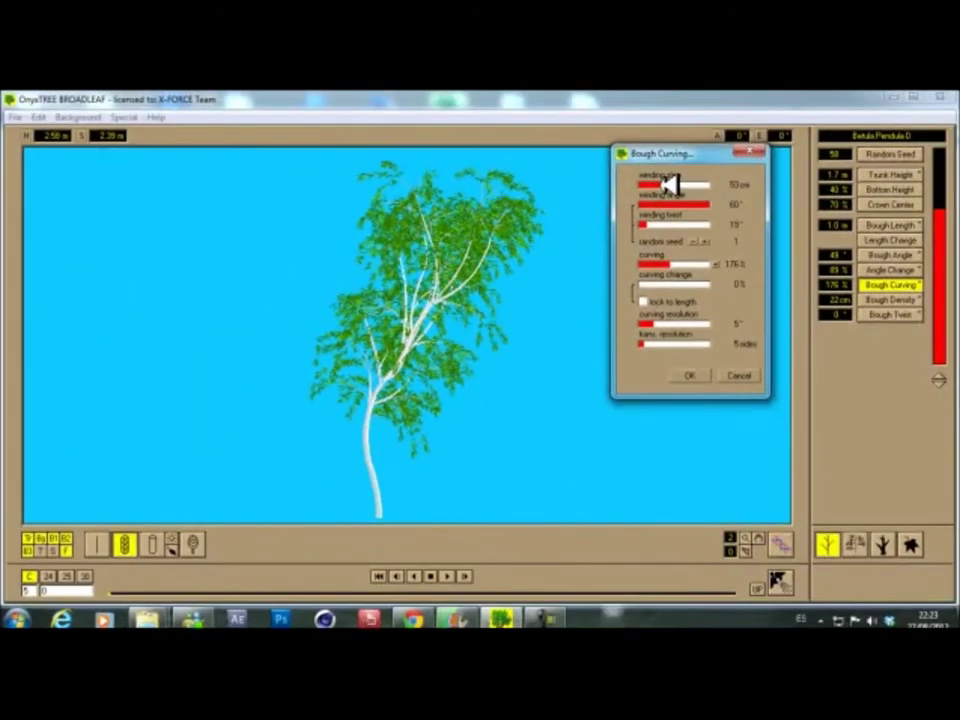
drag(670, 183, 651, 184)
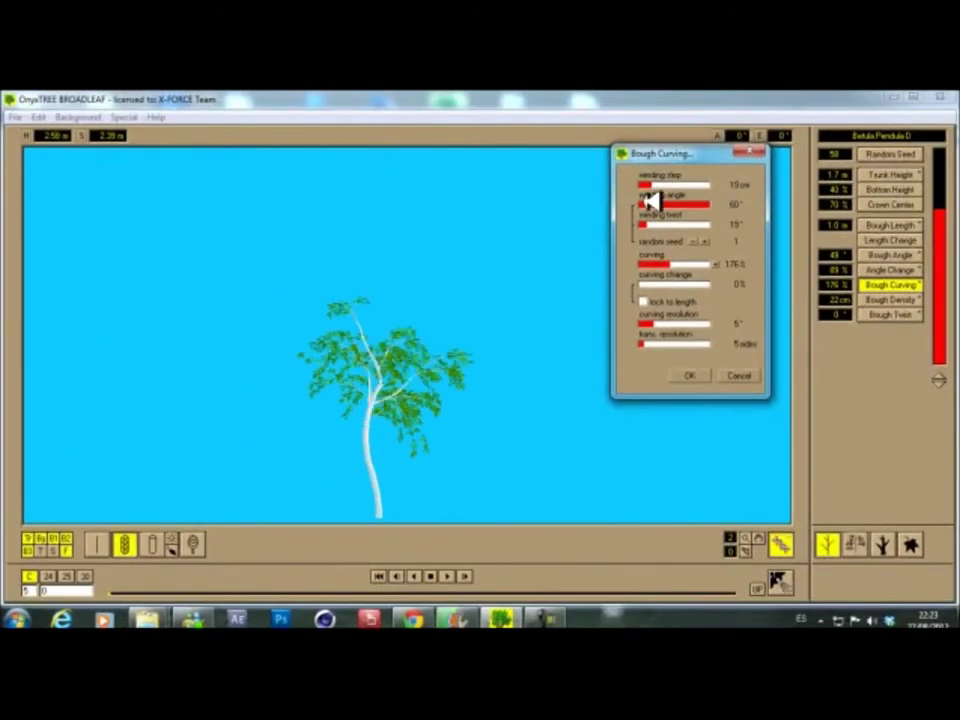
Confirm the bough curving options and set Bough Density spacing to 46 cm
click(680, 374)
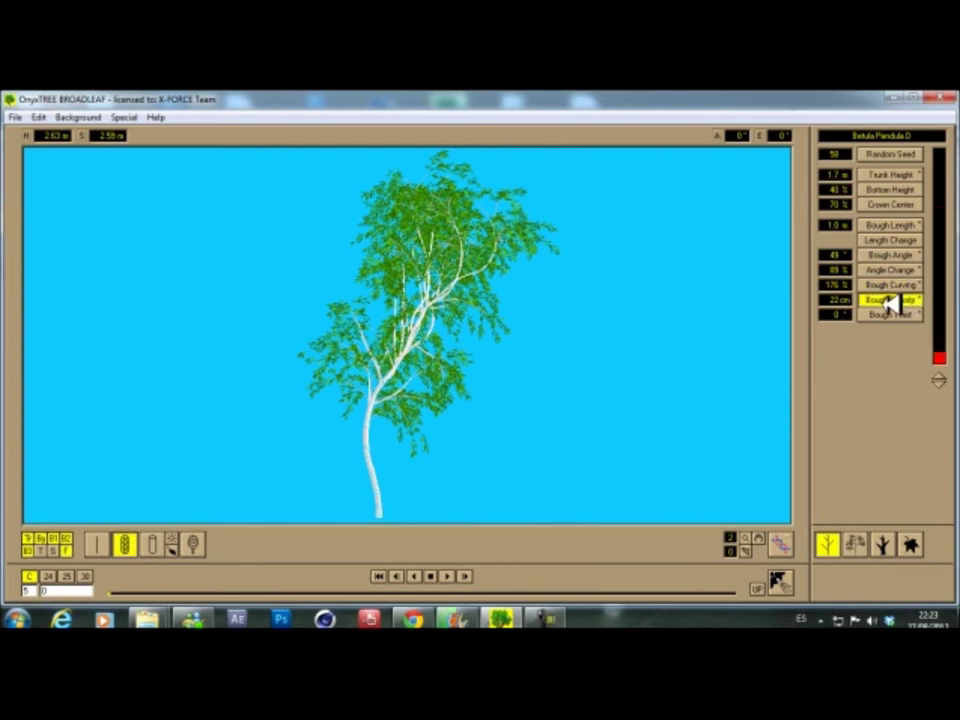
mouse_move(948, 365)
mouse_down()
mouse_move(940, 352)
mouse_move(941, 367)
mouse_up()
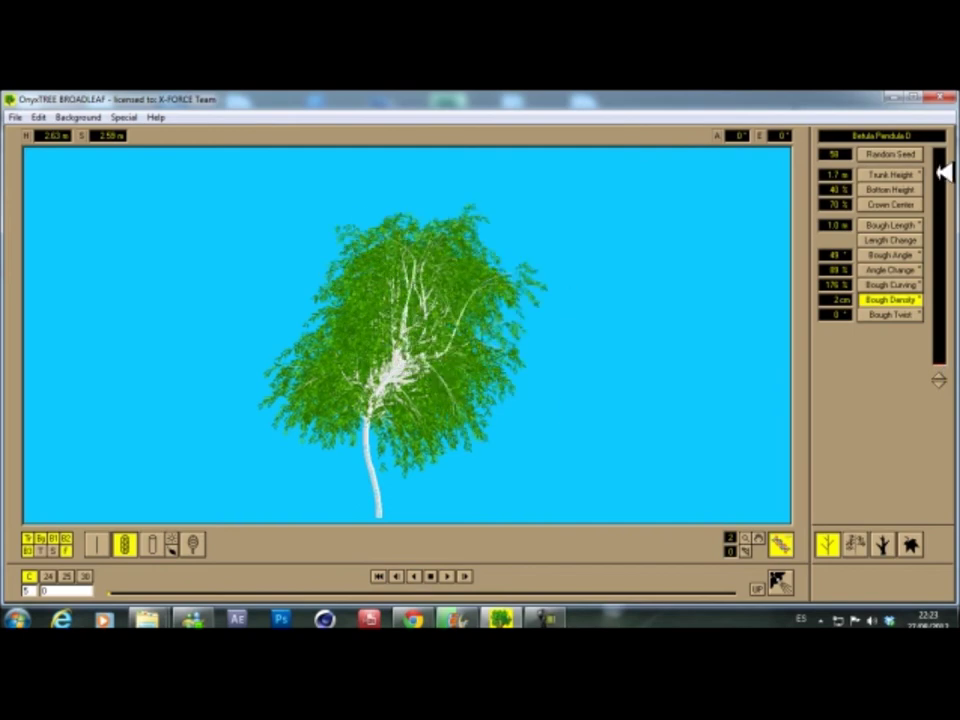
click(945, 160)
click(946, 160)
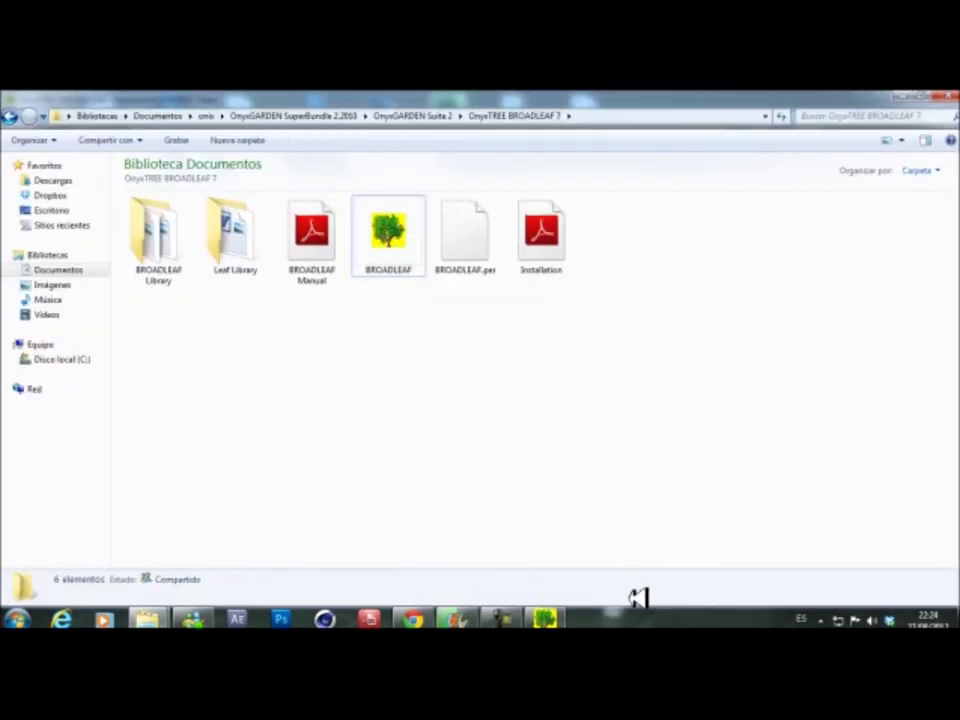
click(563, 617)
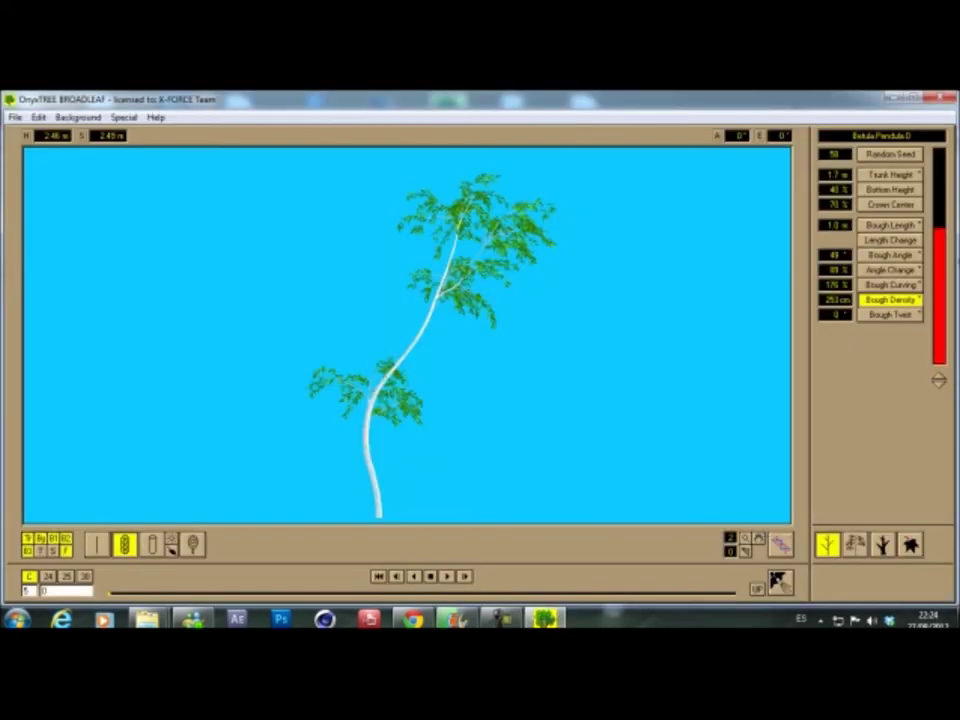
drag(946, 235, 952, 312)
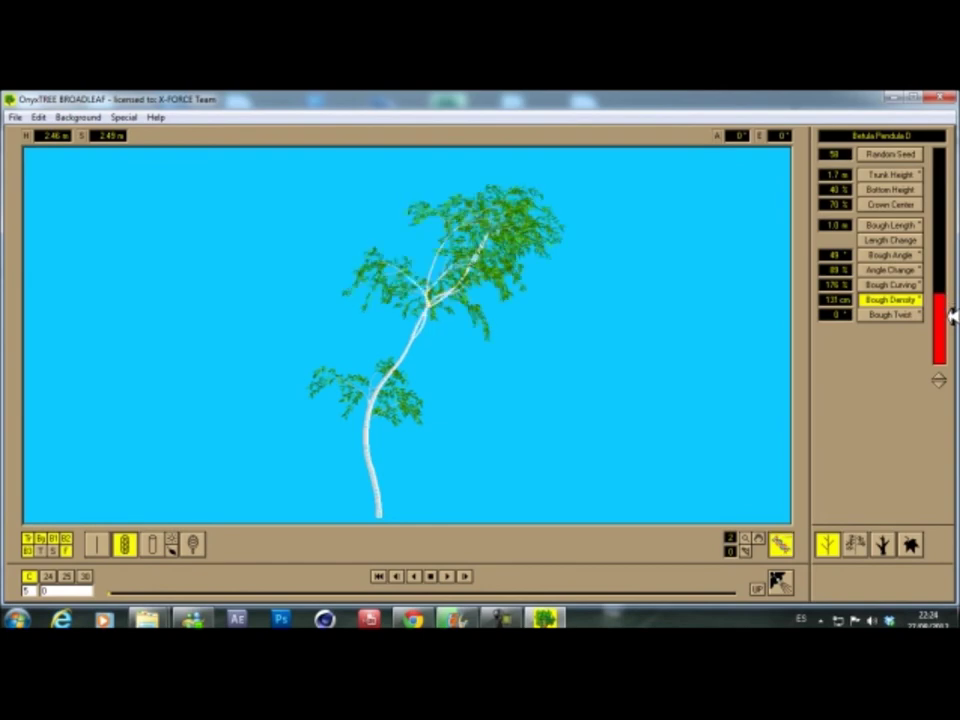
drag(952, 312, 951, 347)
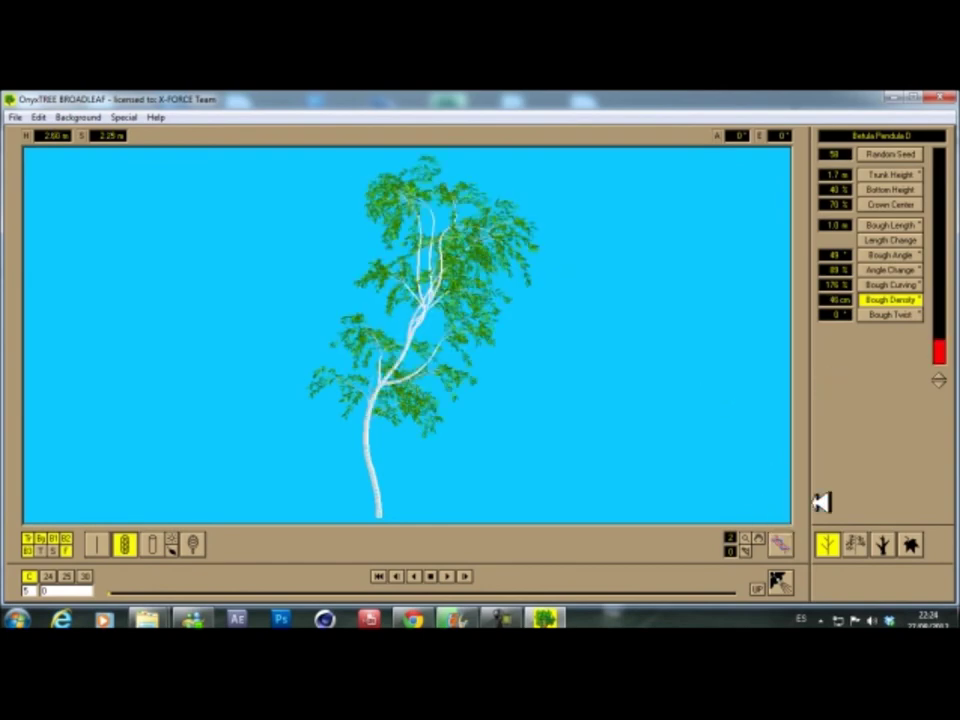
Raise Bough Twist to 331°
click(903, 316)
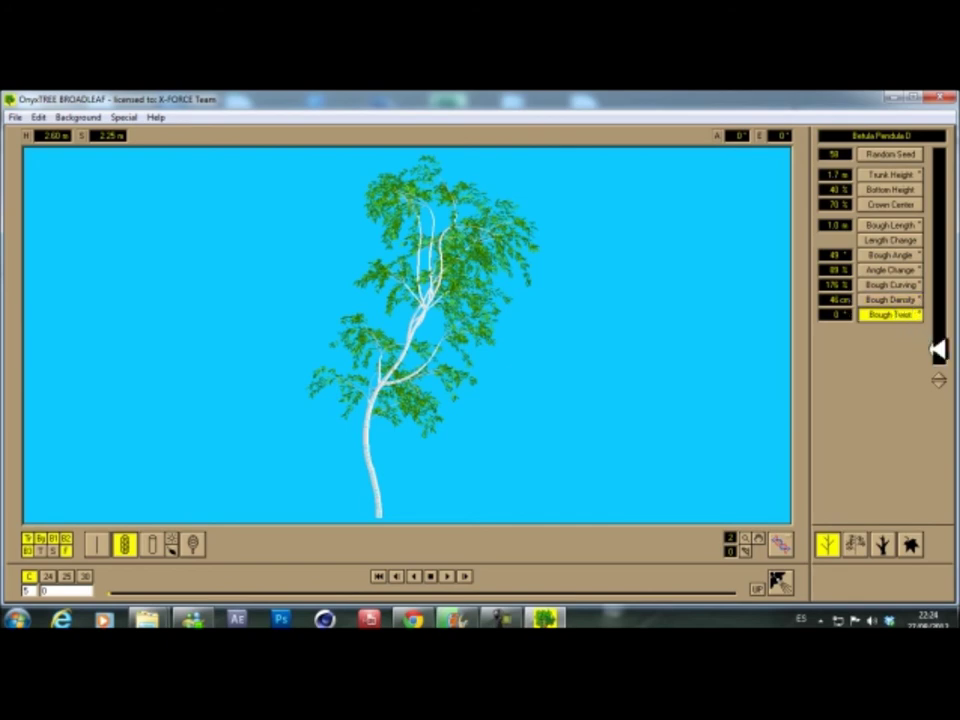
mouse_move(950, 347)
mouse_down()
mouse_move(949, 154)
mouse_move(944, 172)
mouse_up()
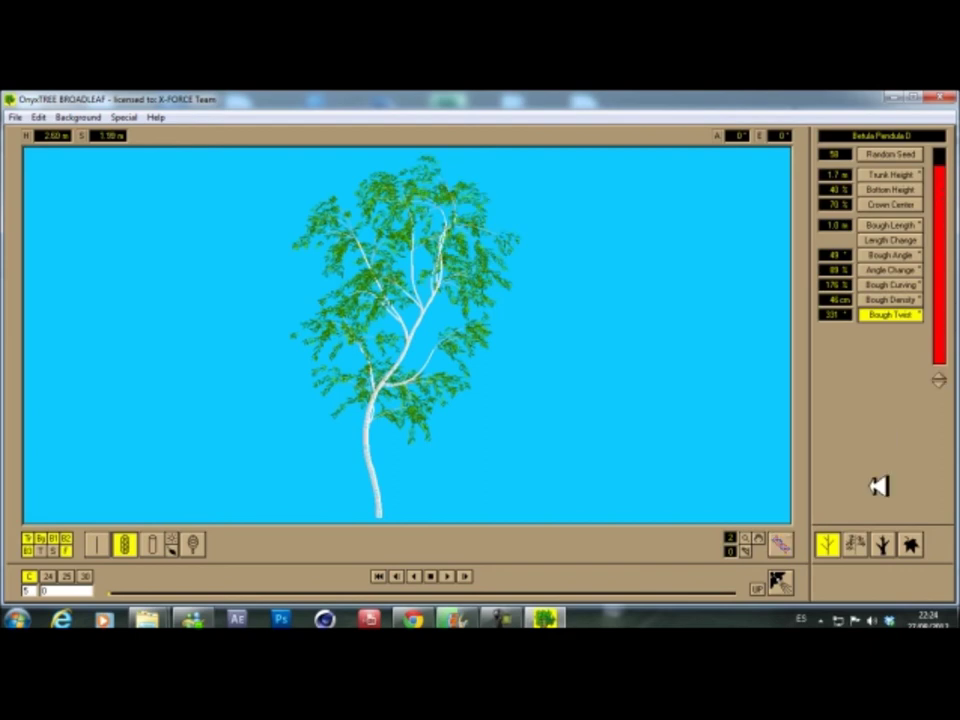
click(860, 544)
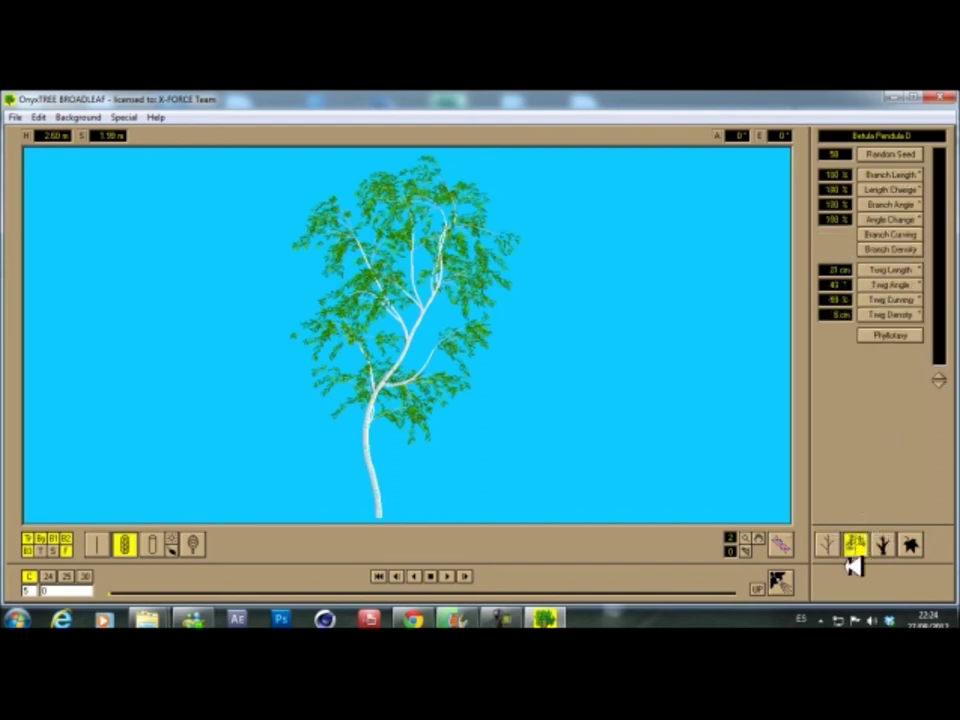
Set branch length change to 93% and bring the Branch Length dialog (B1–B3 35%, min 10 cm) onto the canvas
click(906, 158)
click(905, 175)
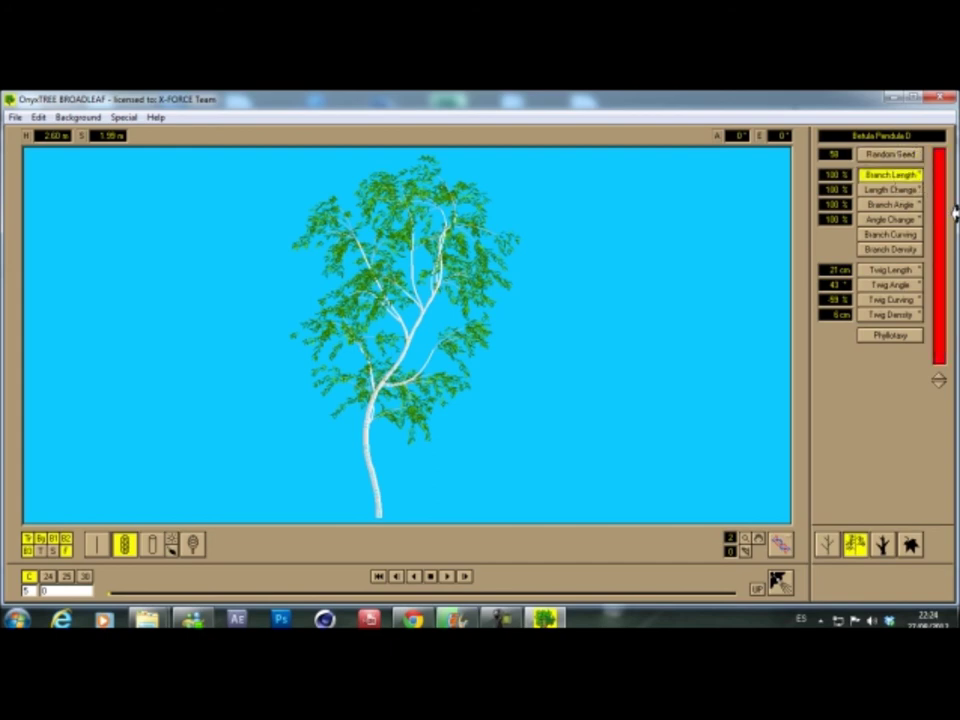
click(950, 258)
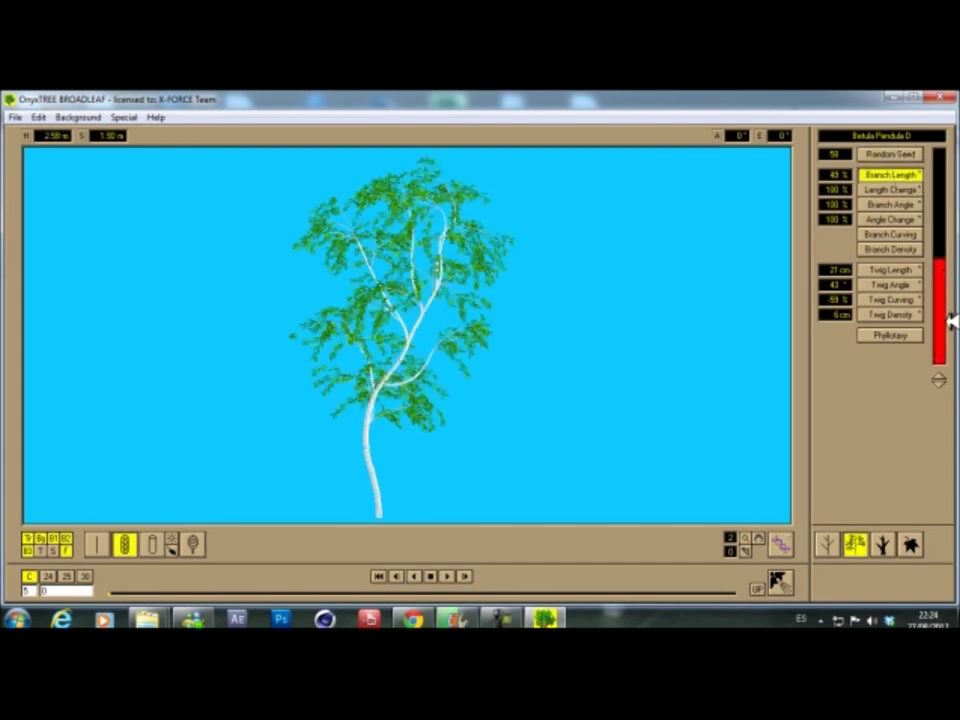
click(946, 345)
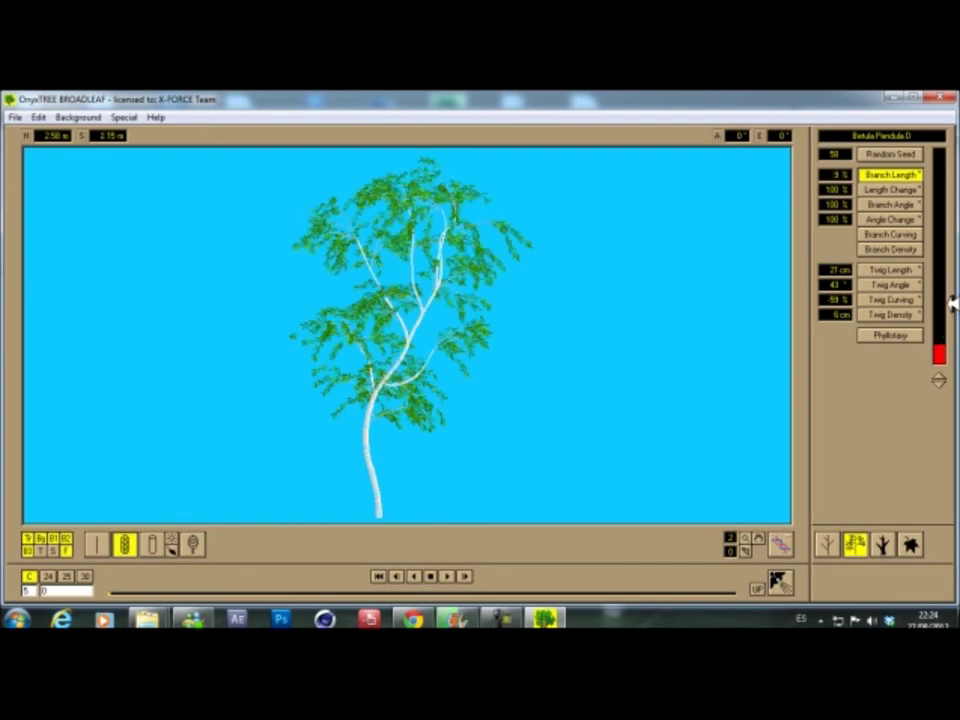
click(948, 163)
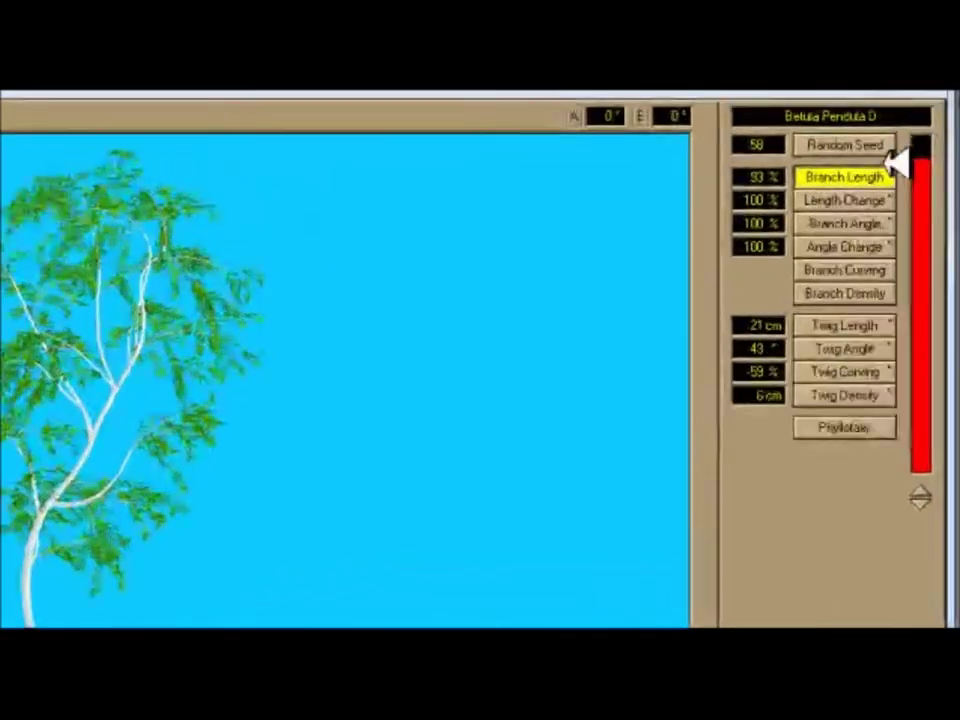
drag(921, 249, 926, 388)
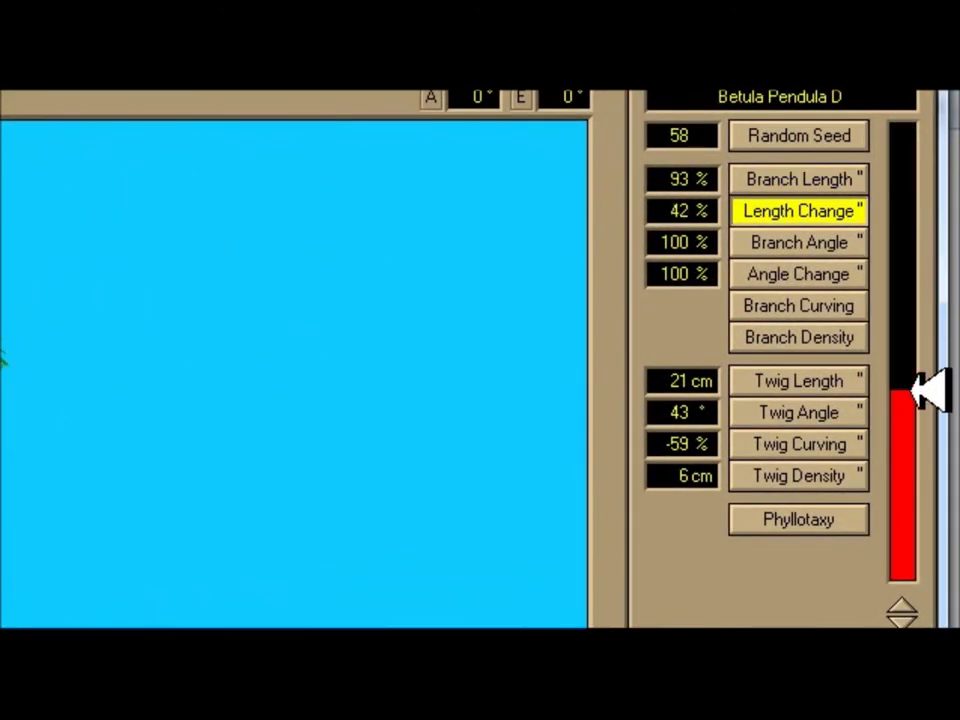
click(934, 524)
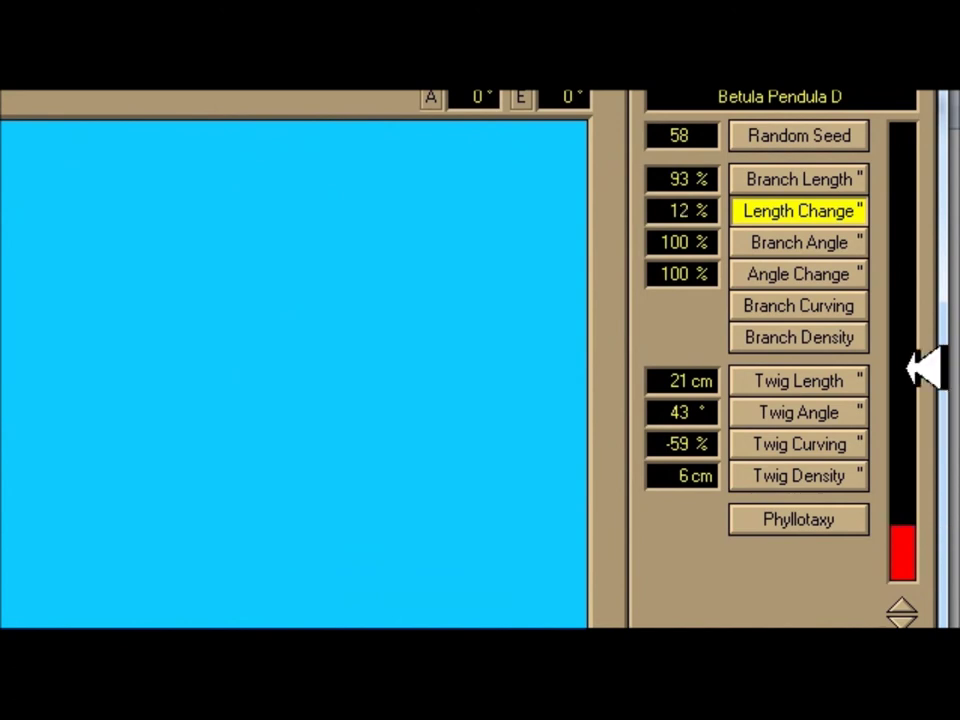
click(913, 196)
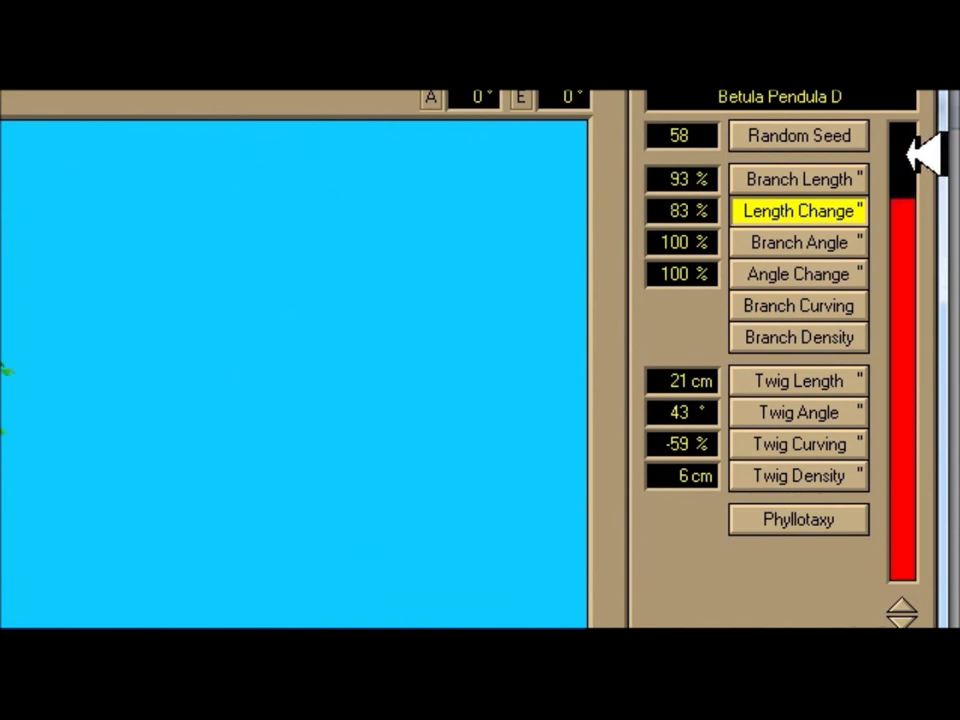
click(910, 152)
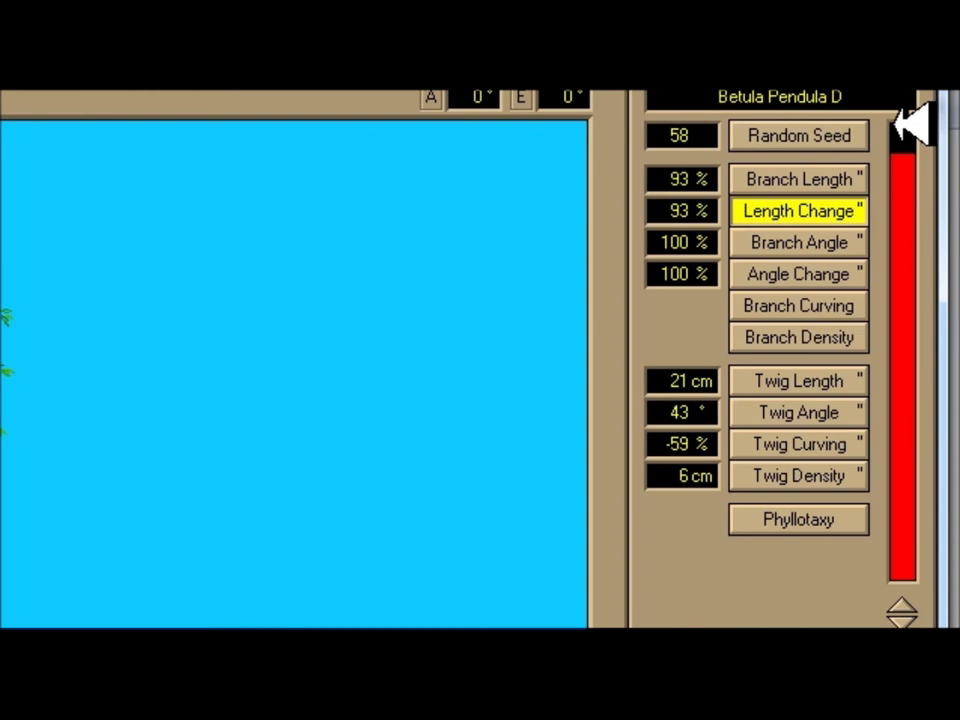
click(792, 182)
drag(814, 154, 337, 188)
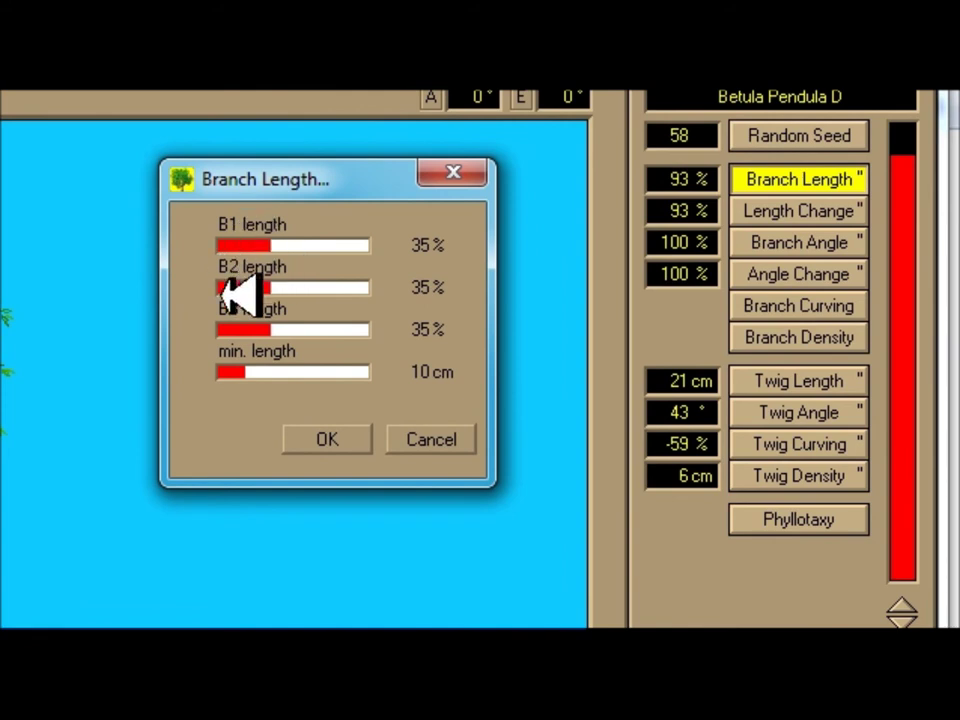
Adjust the B1 and B2 length change sliders and hide the leaves and trunk in the preview
click(330, 440)
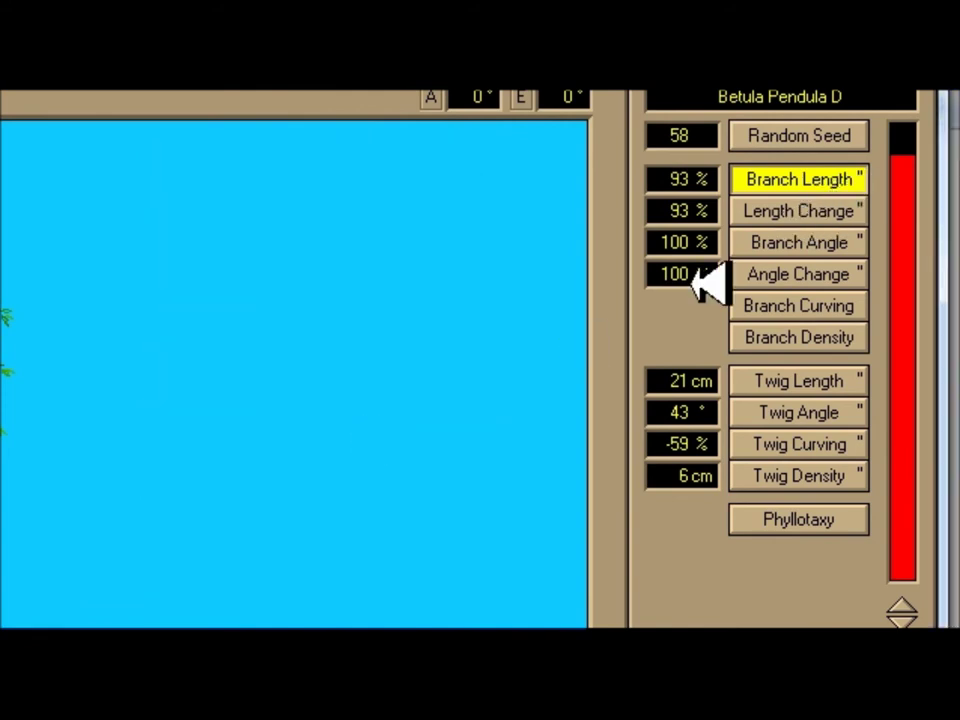
click(798, 211)
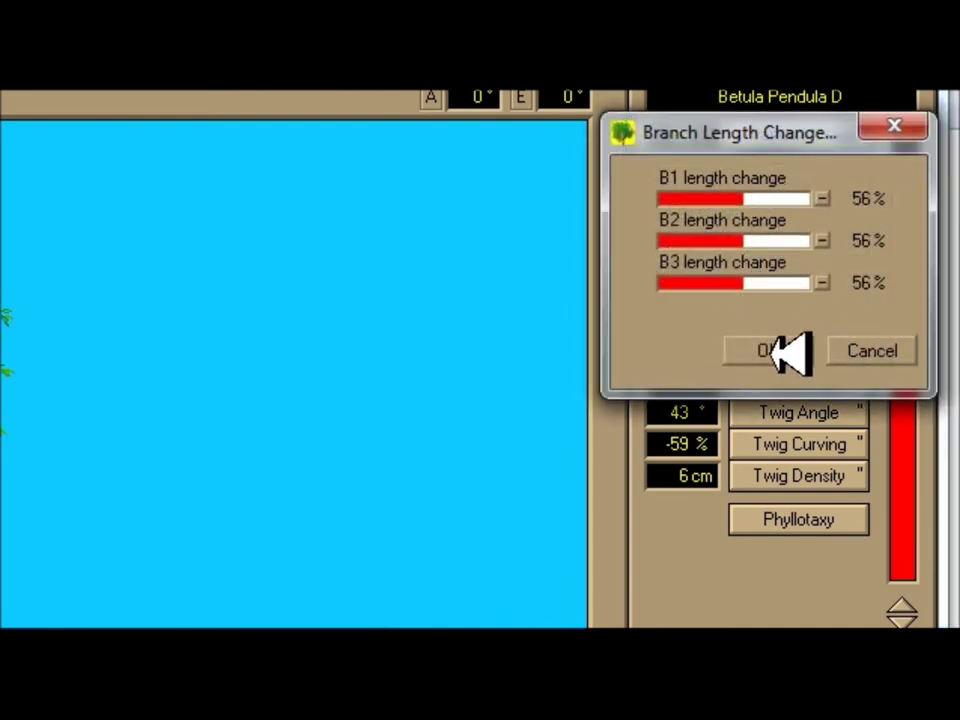
drag(757, 199, 800, 199)
drag(707, 240, 684, 240)
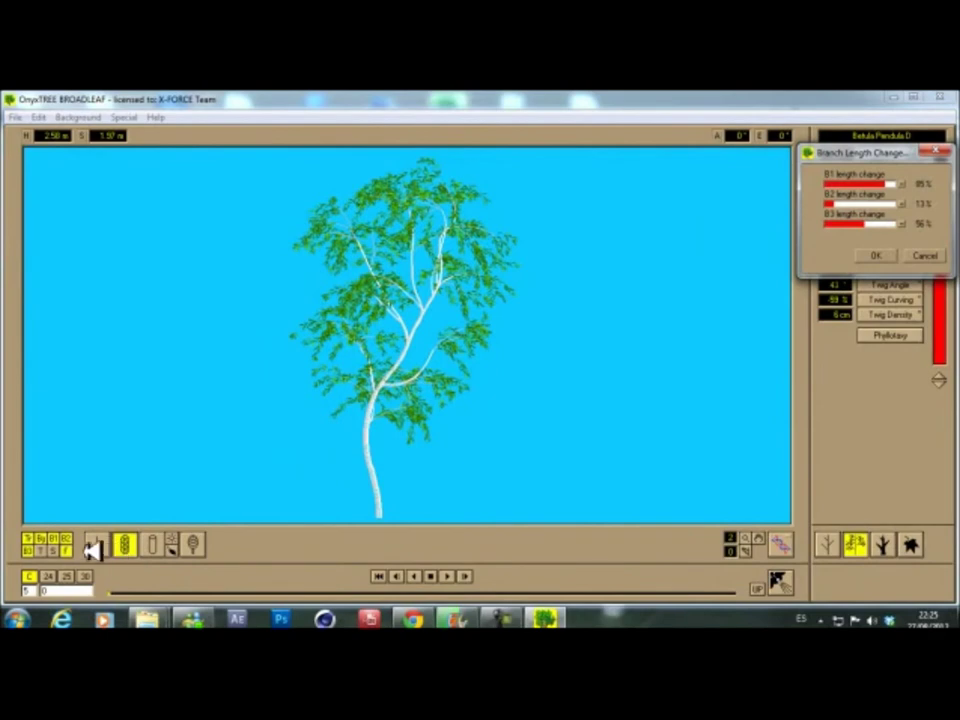
click(55, 548)
click(37, 538)
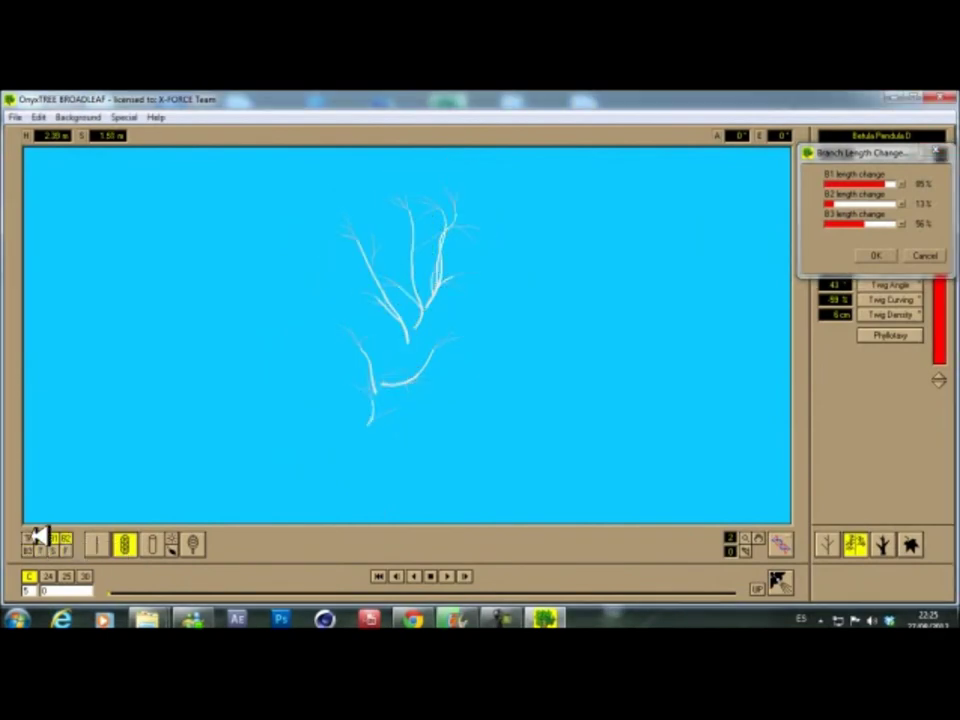
Push B1 length change near maximum and confirm length changes of B1 88%, B2 91%
click(840, 181)
drag(875, 181, 897, 182)
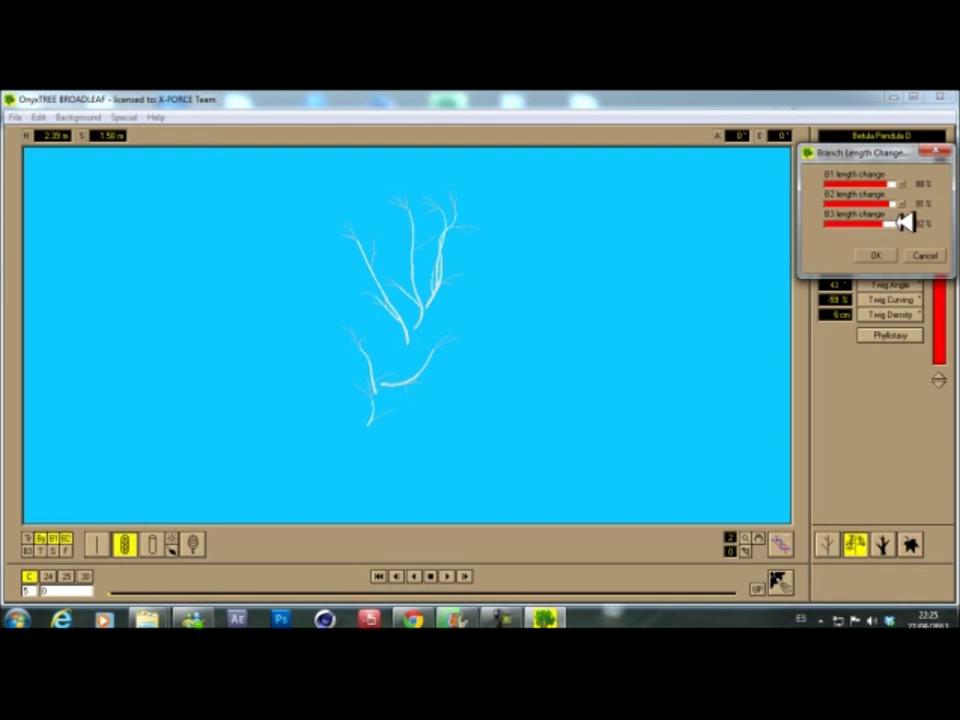
click(873, 258)
click(894, 178)
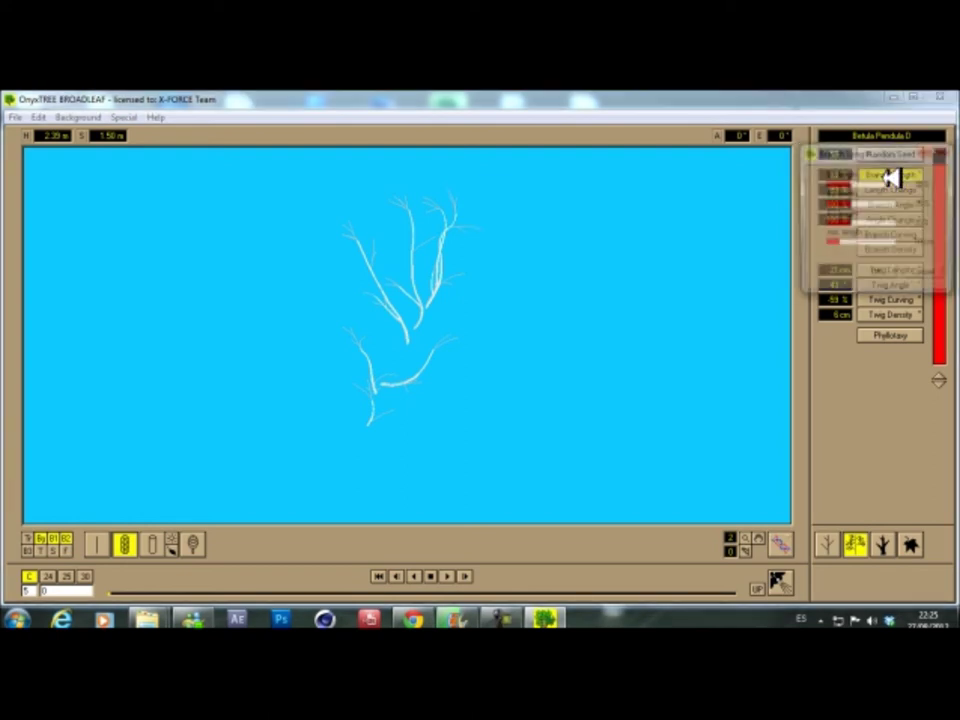
Apply branch lengths B1 86%, B2 11%, B3 11% with a 14 cm minimum length
mouse_move(887, 182)
mouse_down()
mouse_move(907, 183)
mouse_move(882, 204)
mouse_up()
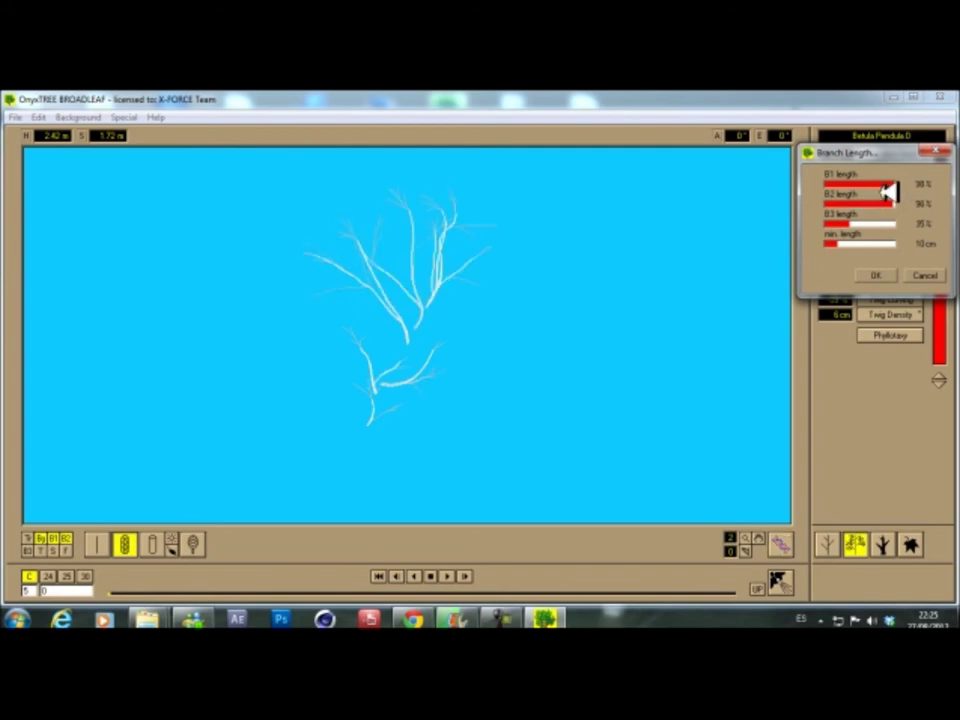
click(843, 185)
mouse_move(853, 181)
mouse_down()
mouse_move(904, 181)
mouse_move(866, 180)
mouse_move(897, 182)
mouse_move(863, 203)
mouse_up()
mouse_move(684, 323)
mouse_down()
mouse_move(662, 321)
mouse_move(692, 323)
mouse_move(681, 322)
mouse_up()
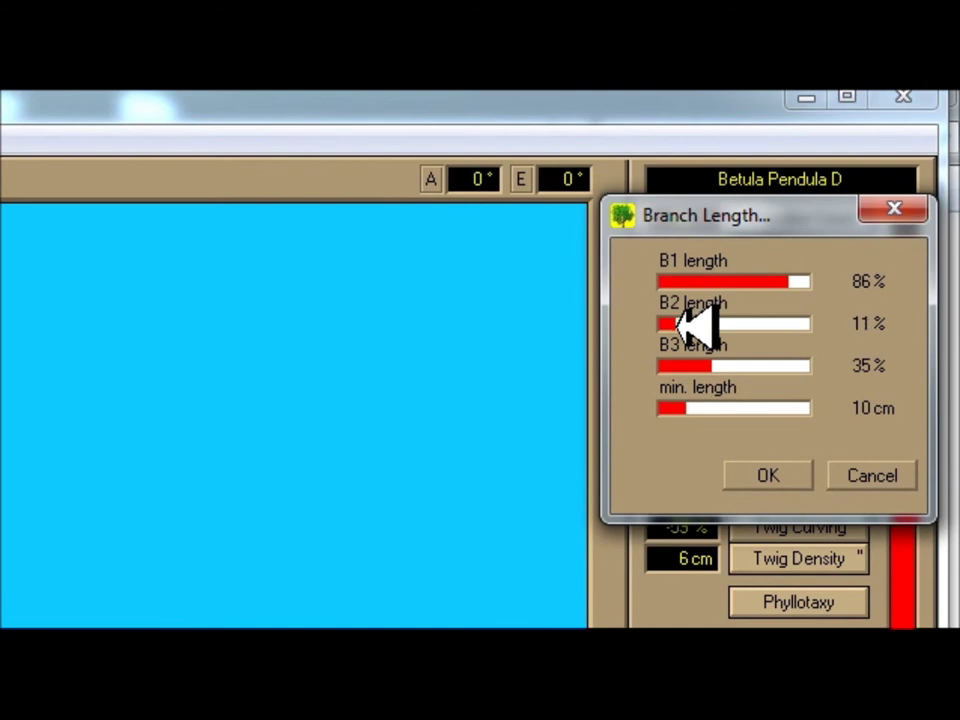
mouse_move(771, 365)
mouse_down()
mouse_move(793, 365)
mouse_move(688, 364)
mouse_move(789, 408)
mouse_move(720, 410)
mouse_up()
click(730, 412)
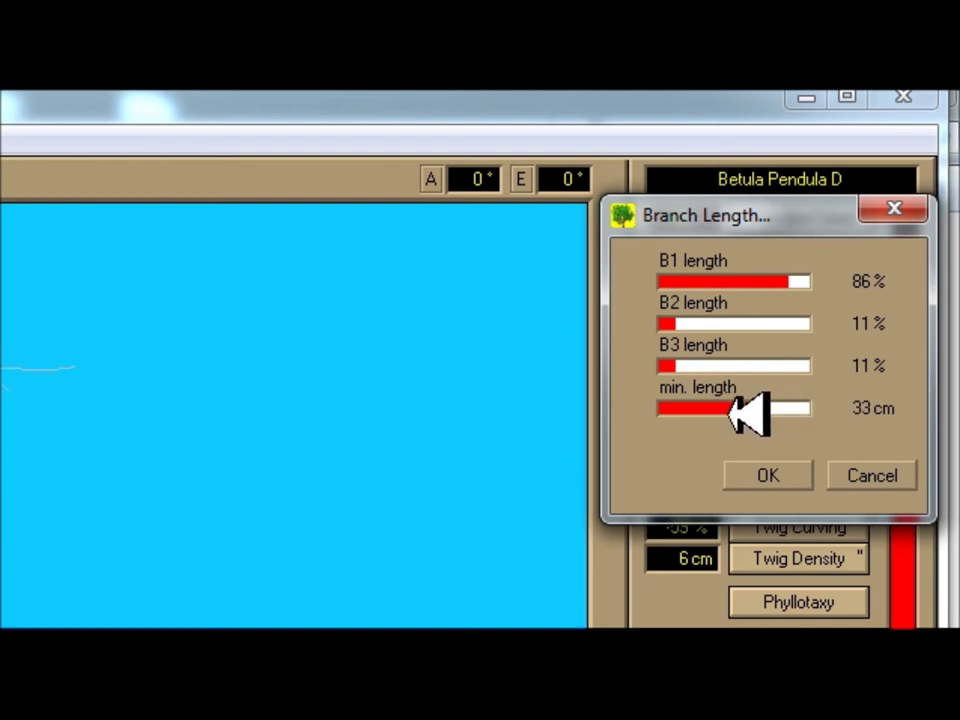
click(712, 411)
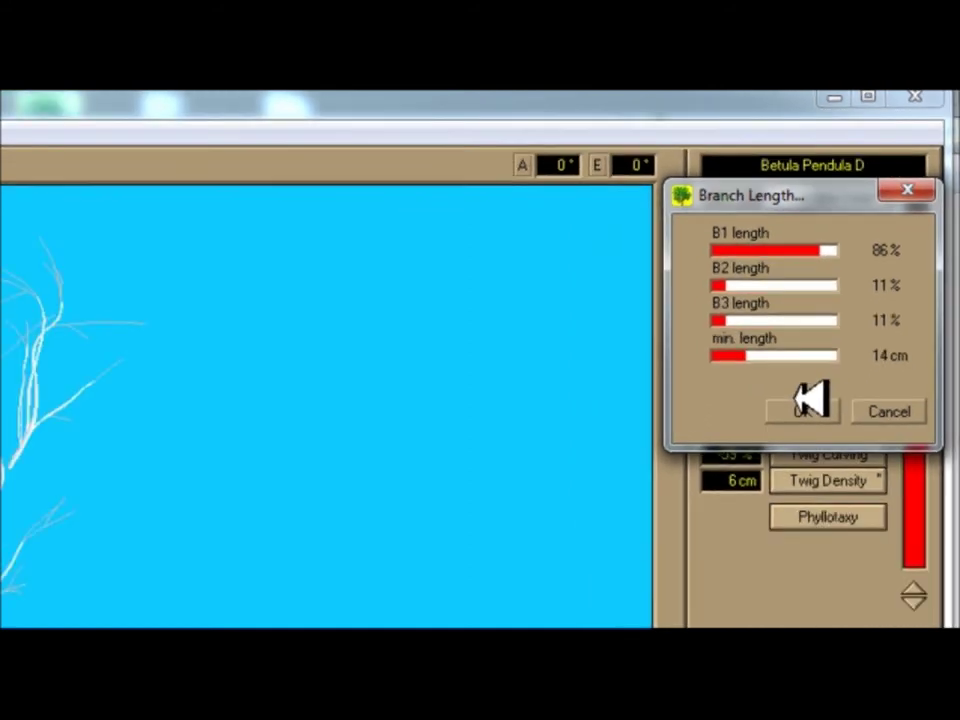
click(803, 410)
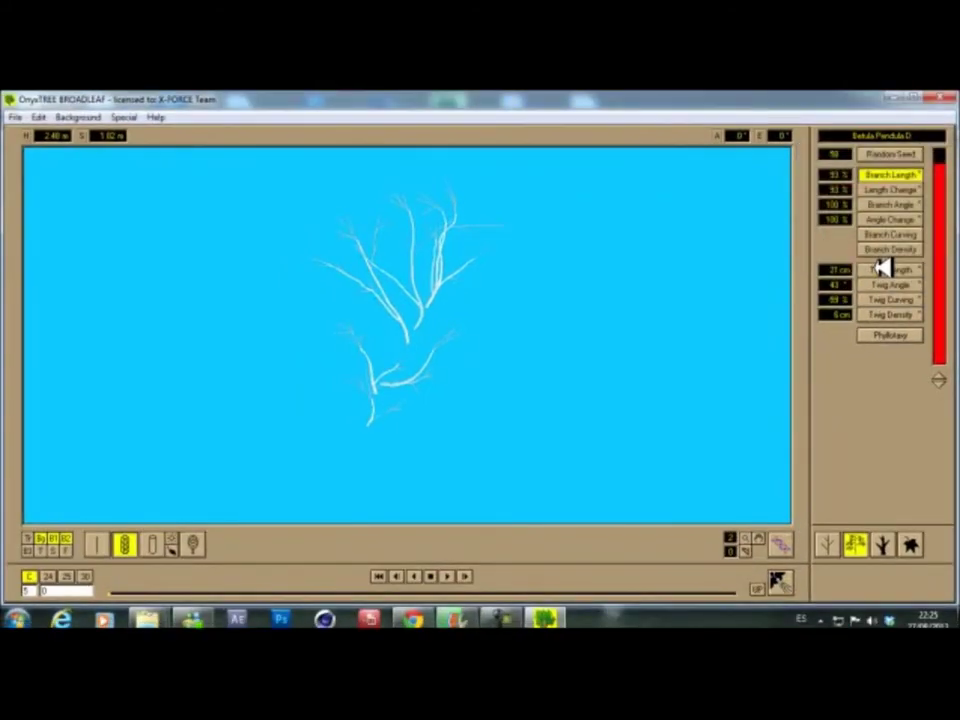
Drag the branch Angle Change meter down from 100% until it reads 67%
click(890, 191)
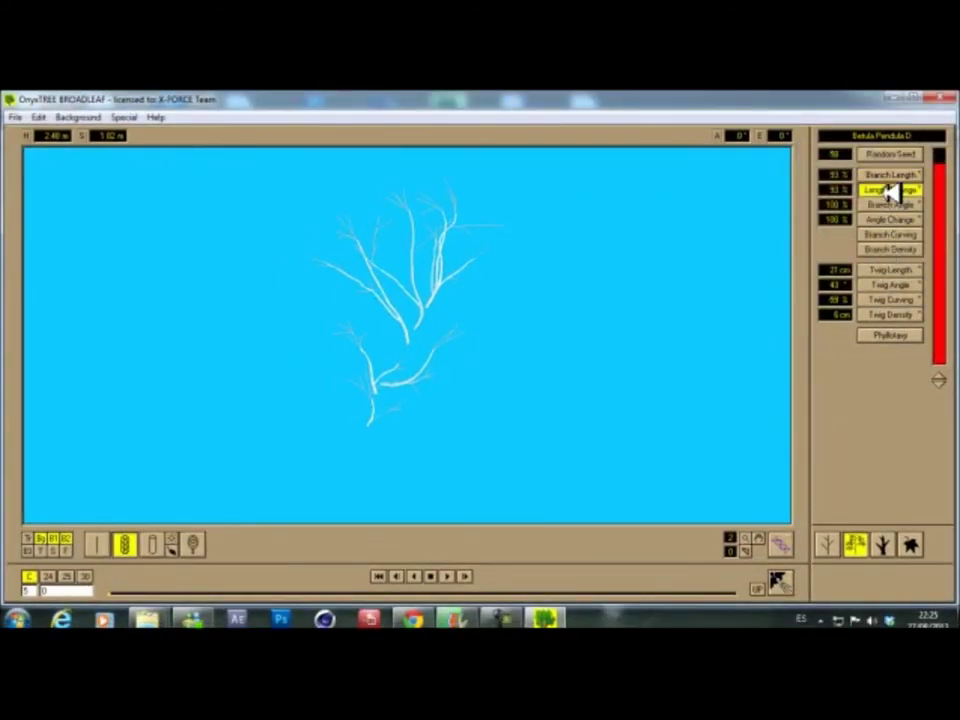
click(903, 222)
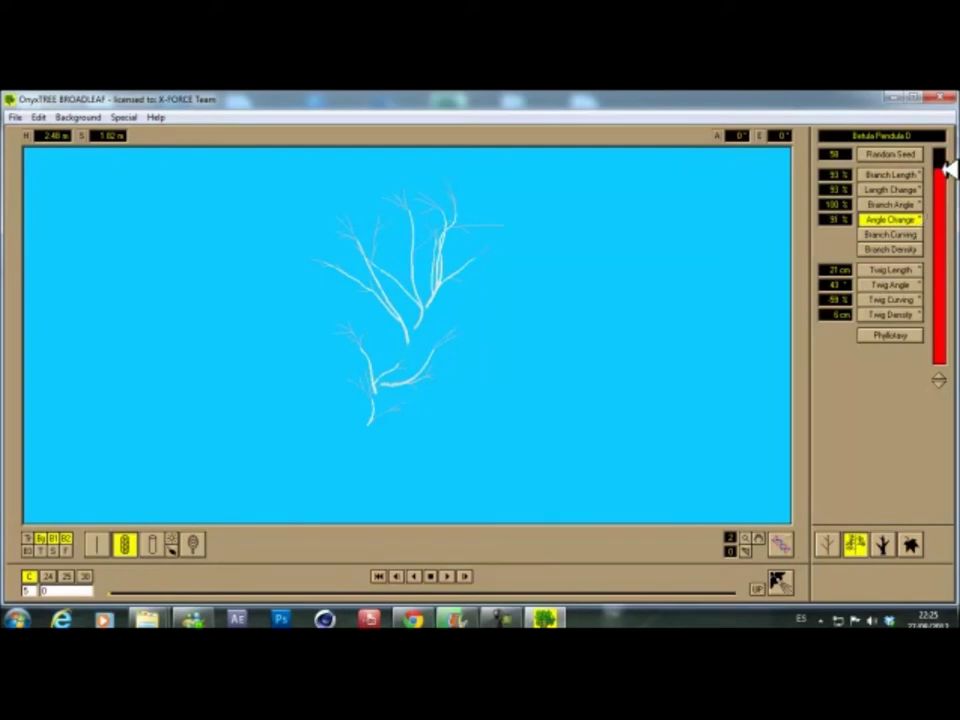
drag(953, 238, 953, 330)
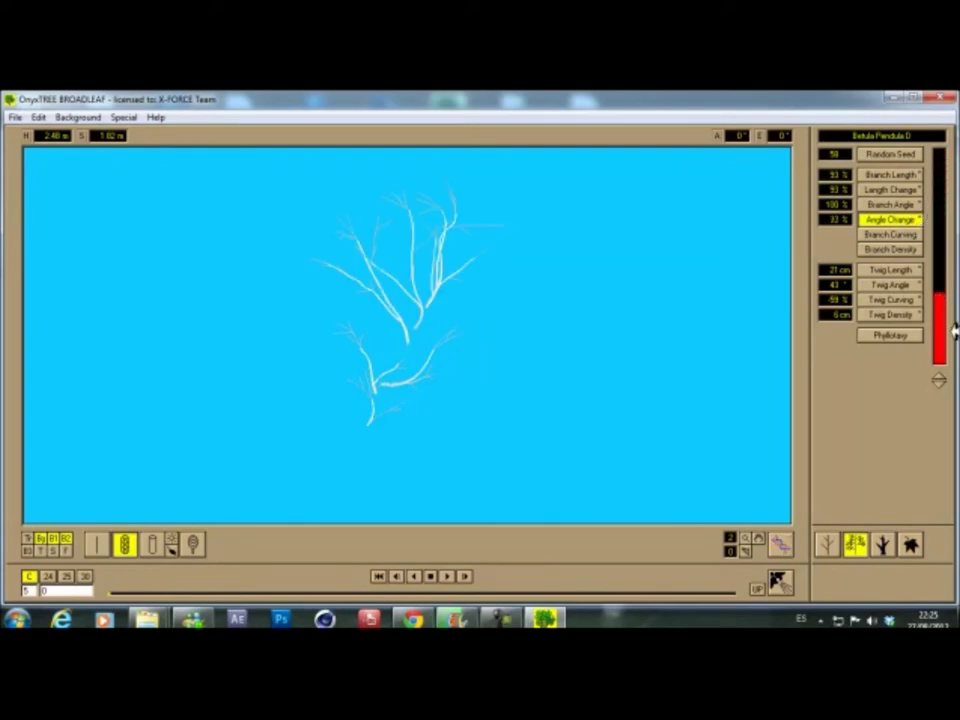
click(950, 220)
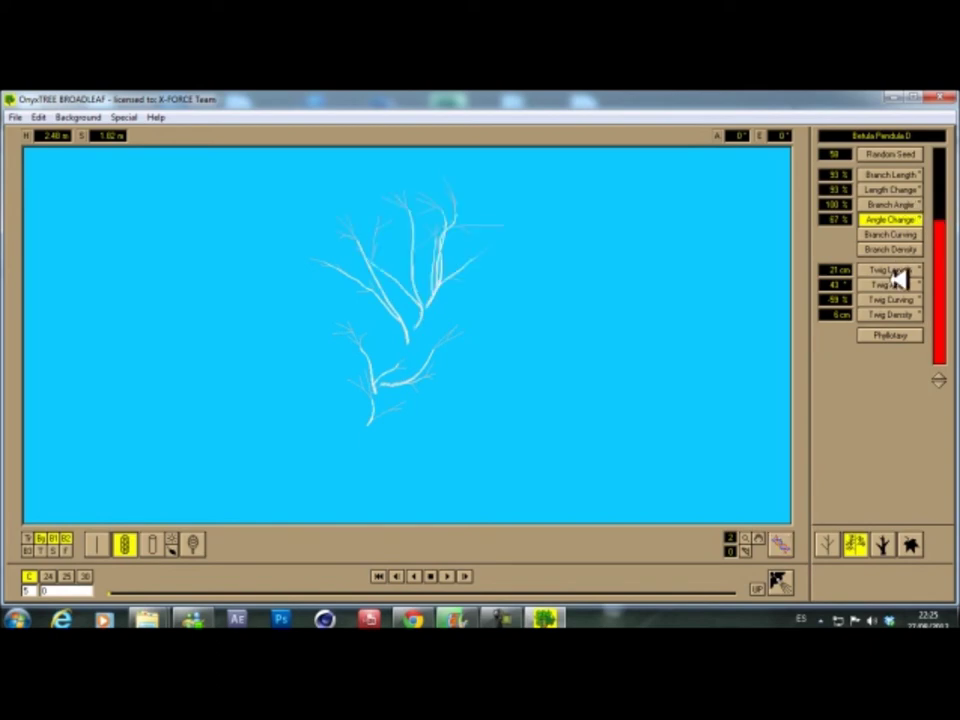
click(900, 235)
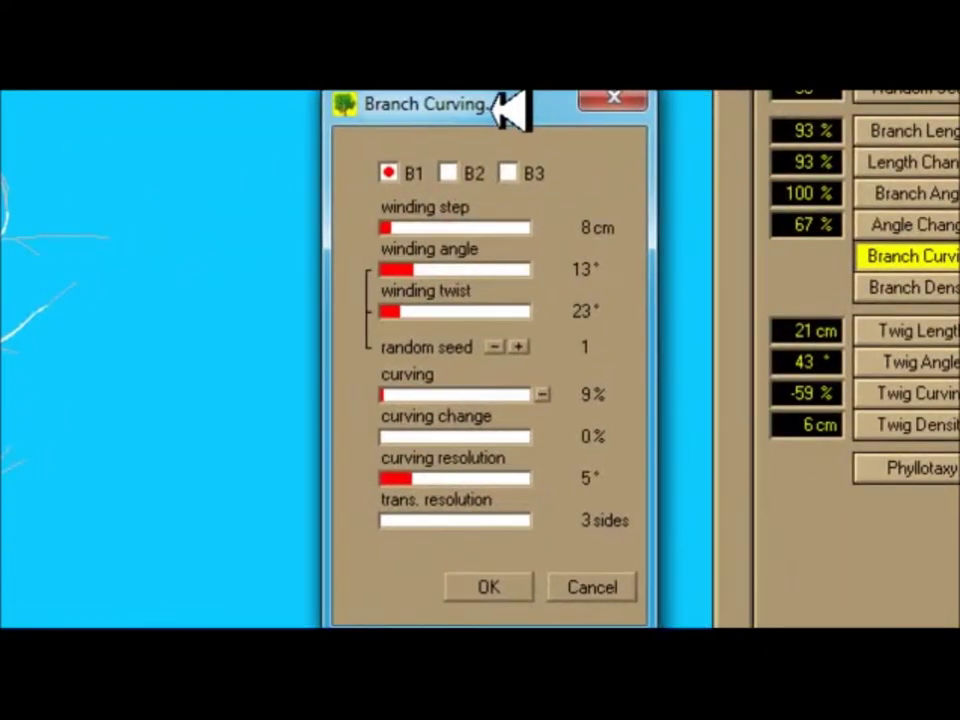
Give B1 branch curving a 91 cm winding step, 59° angle and 41° twist
drag(510, 110, 499, 110)
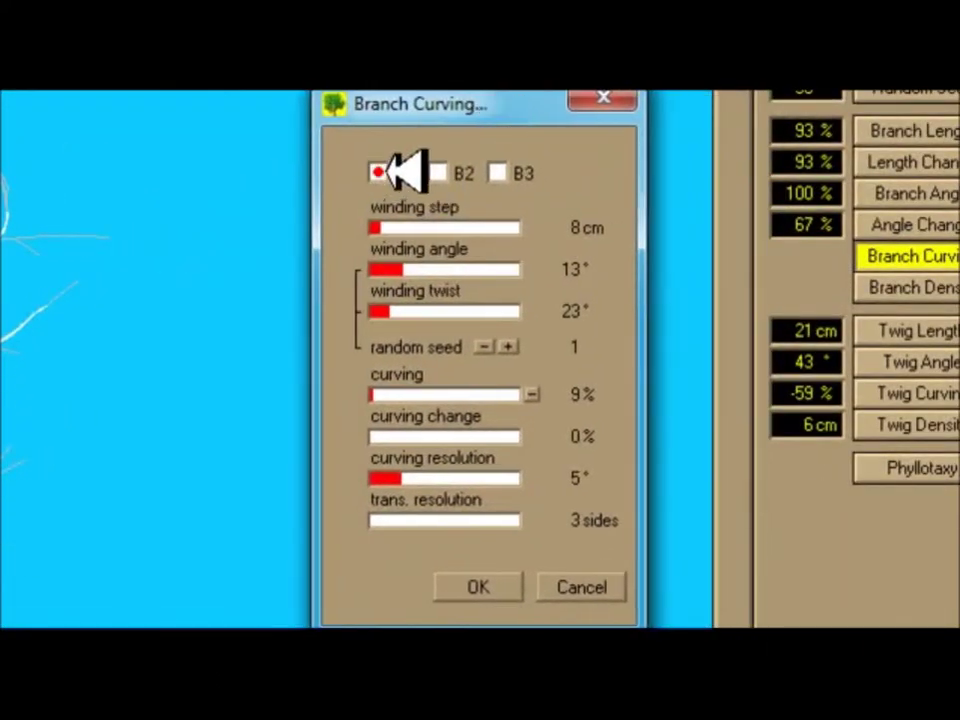
drag(396, 227, 492, 228)
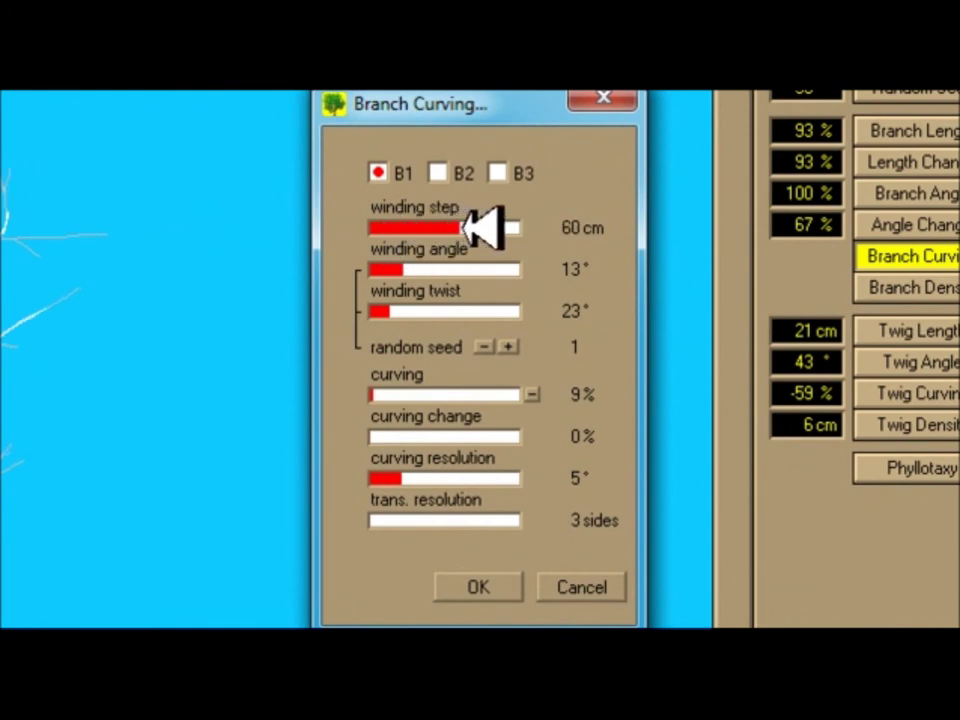
mouse_move(489, 228)
mouse_down()
mouse_move(413, 228)
mouse_move(514, 228)
mouse_up()
click(514, 268)
drag(428, 311, 455, 311)
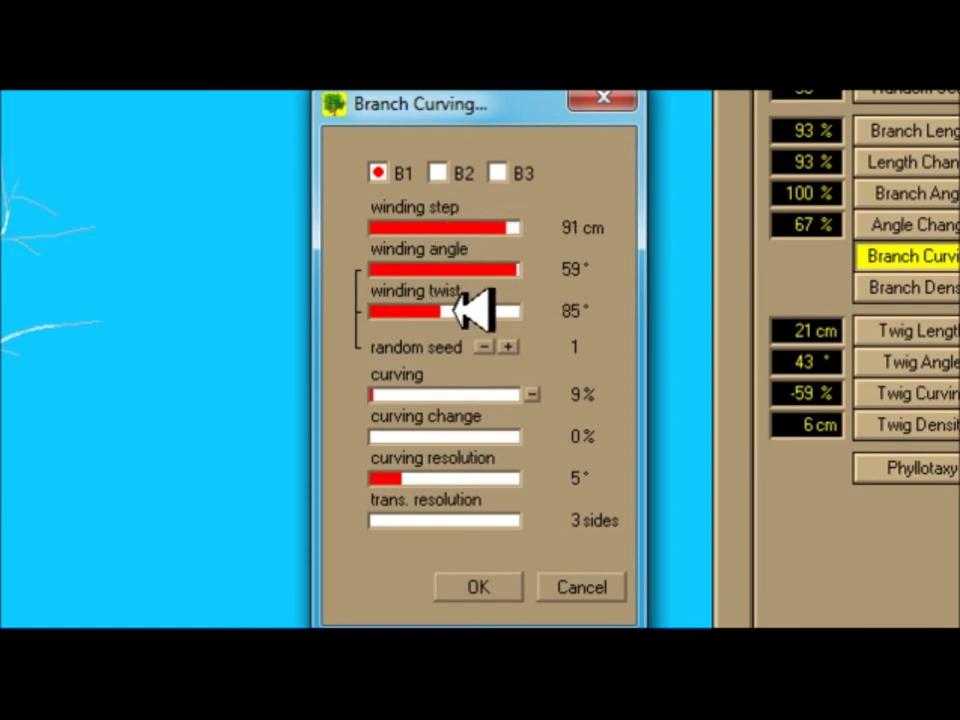
click(407, 312)
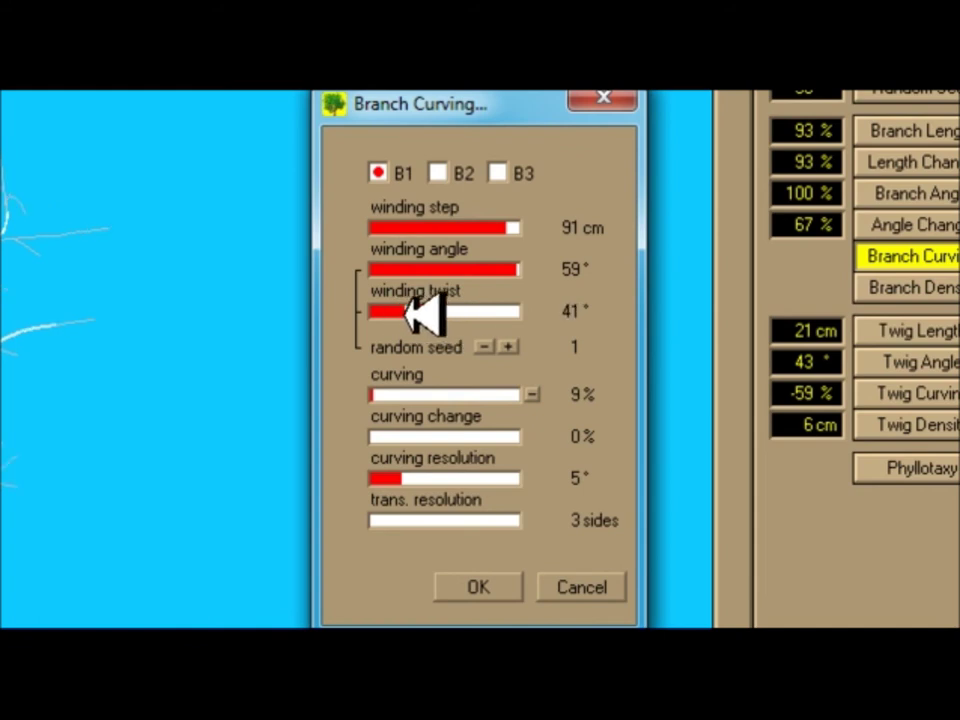
mouse_move(403, 394)
mouse_down()
mouse_move(478, 394)
mouse_move(377, 394)
mouse_up()
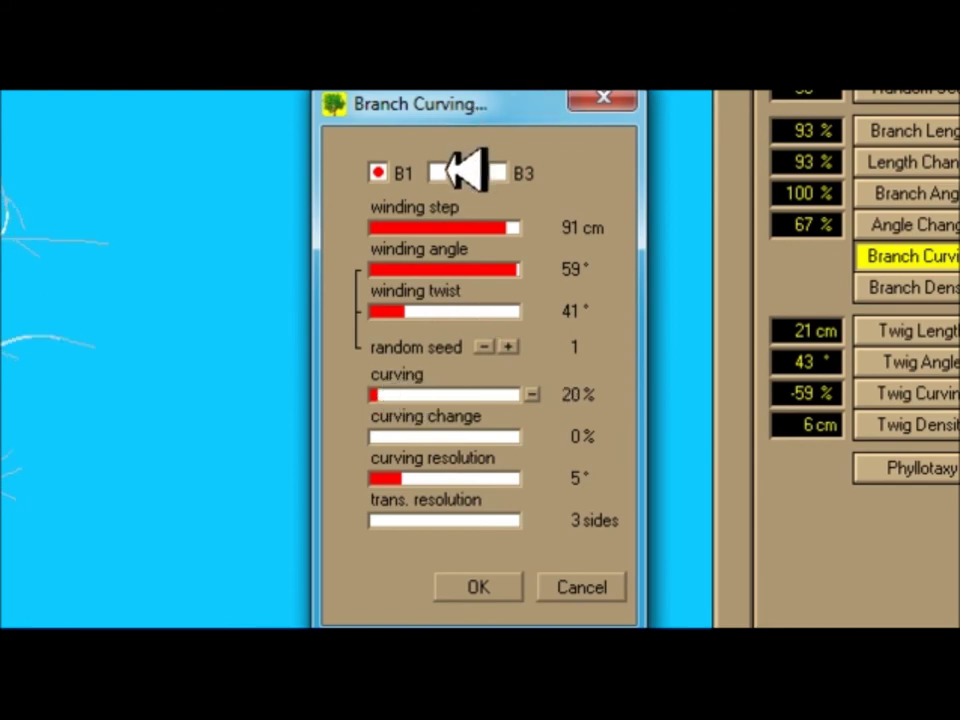
Set B2 to a 76 cm winding step and 42° angle, then apply the curving
click(438, 173)
drag(420, 227, 485, 229)
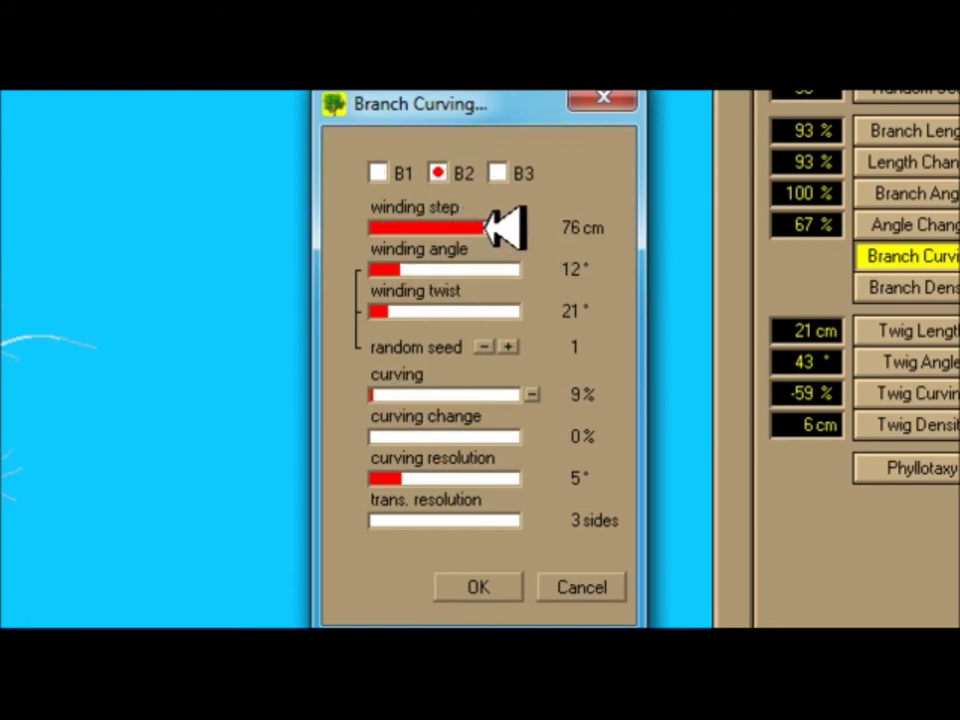
click(469, 274)
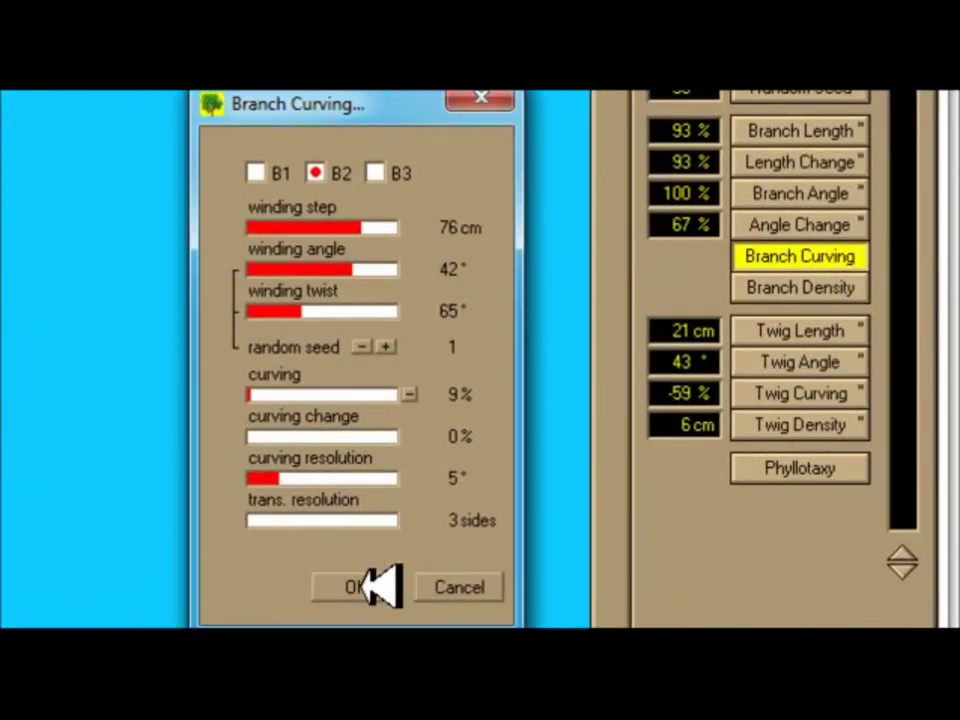
click(375, 173)
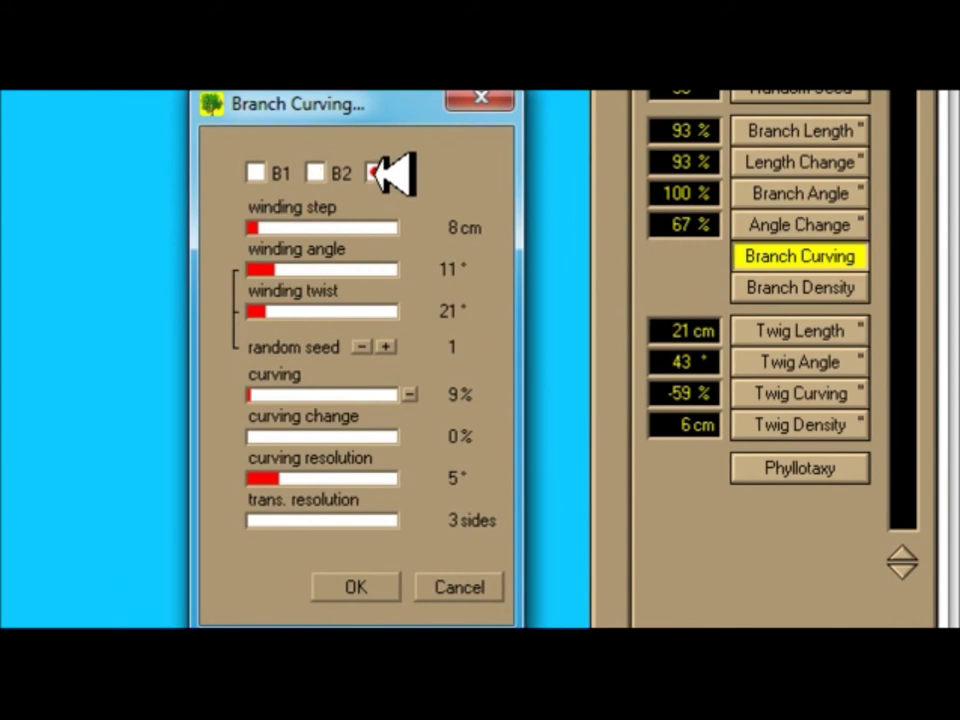
click(358, 586)
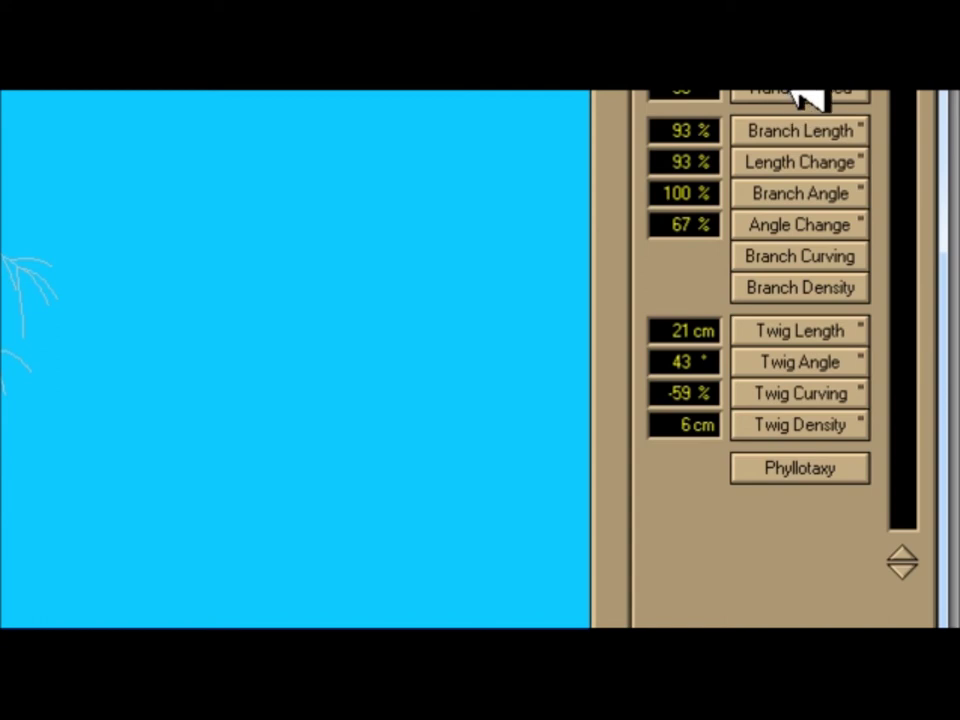
Set the twig angle to 45° after briefly trying 67°
click(842, 332)
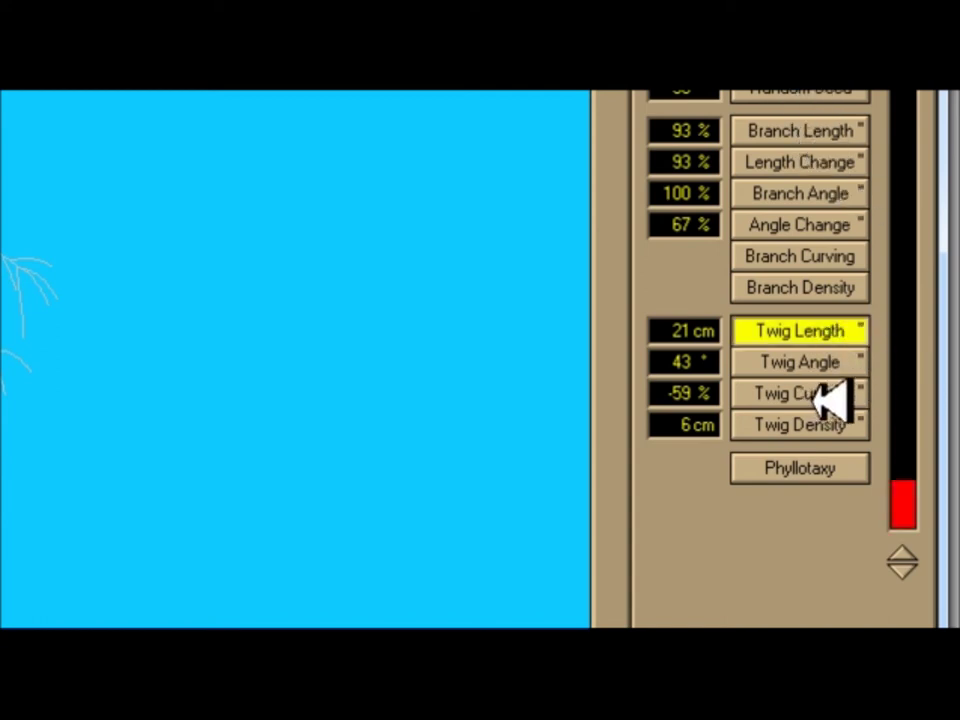
click(845, 424)
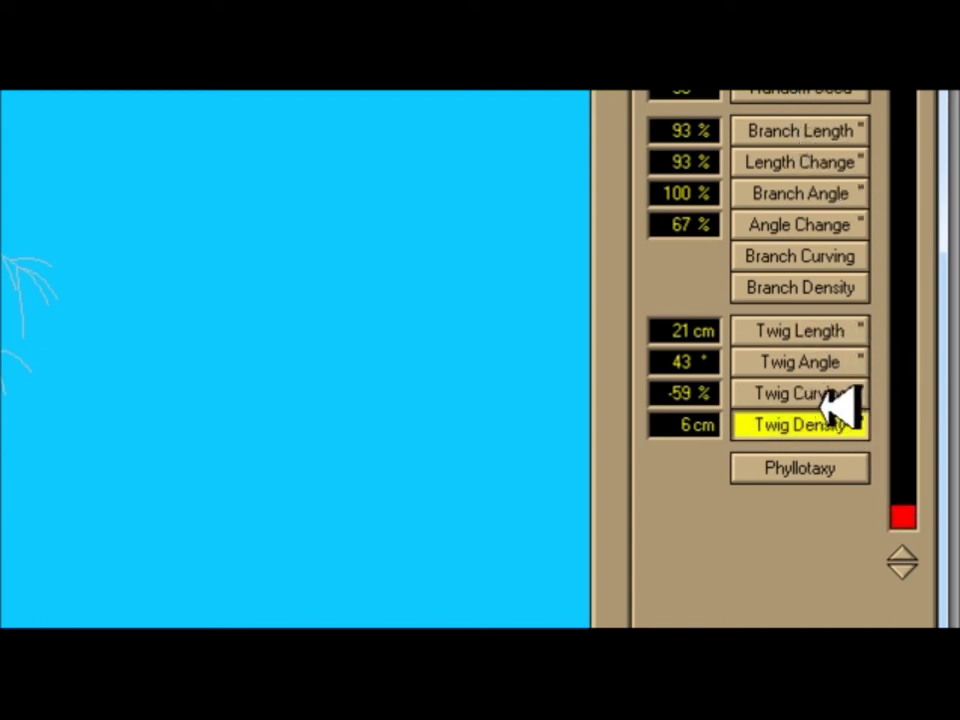
click(842, 396)
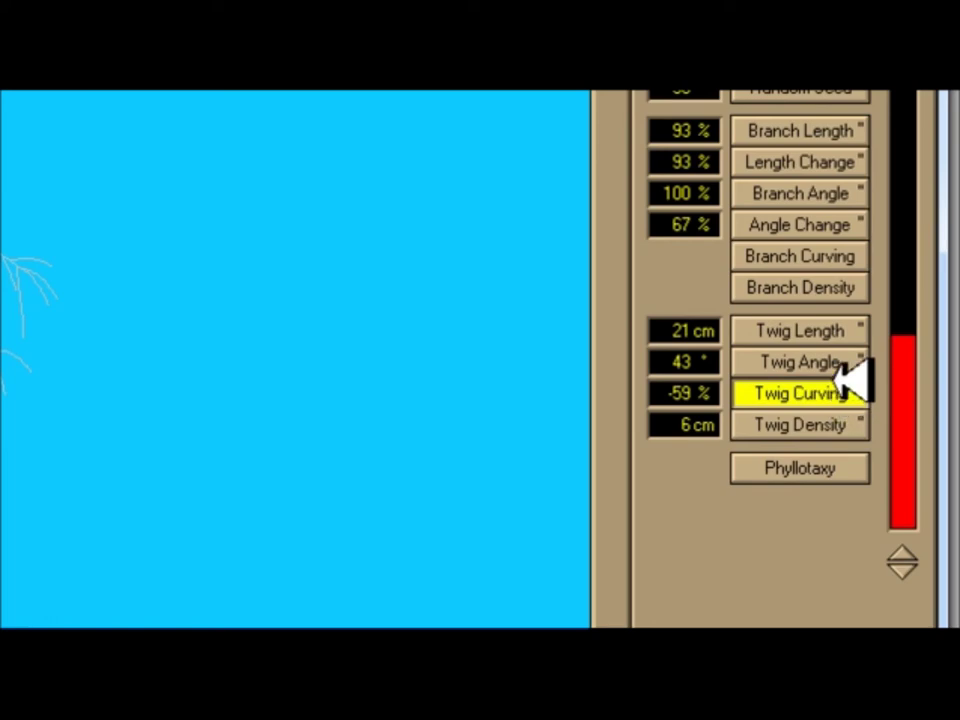
click(850, 370)
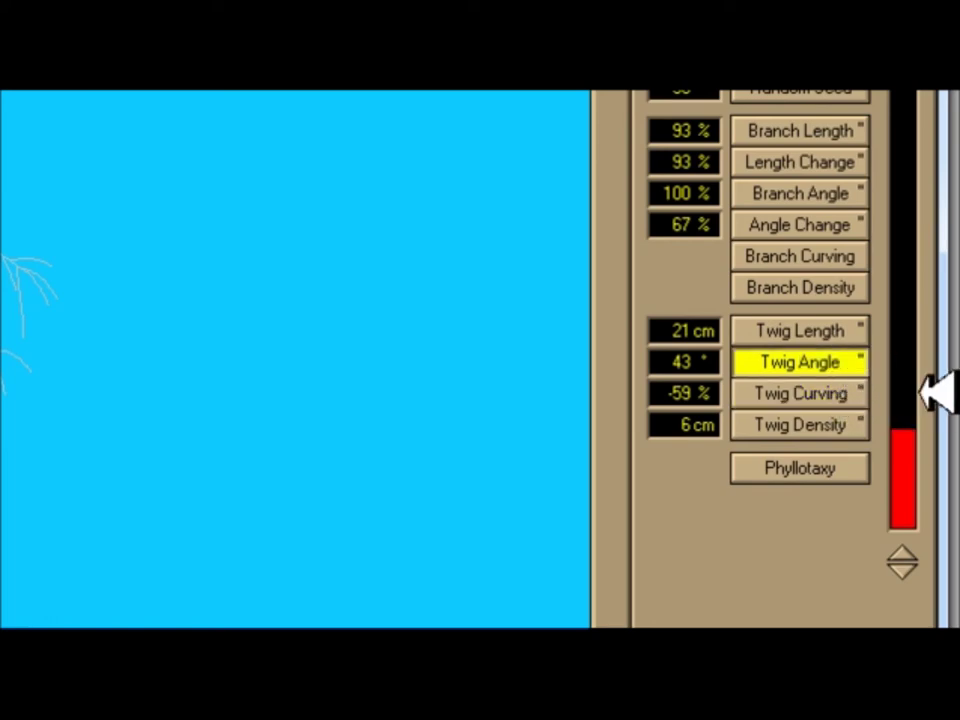
click(903, 253)
click(925, 400)
Review the twig angle, twig curving and twig density settings, then bring up Branch Density
right_click(905, 292)
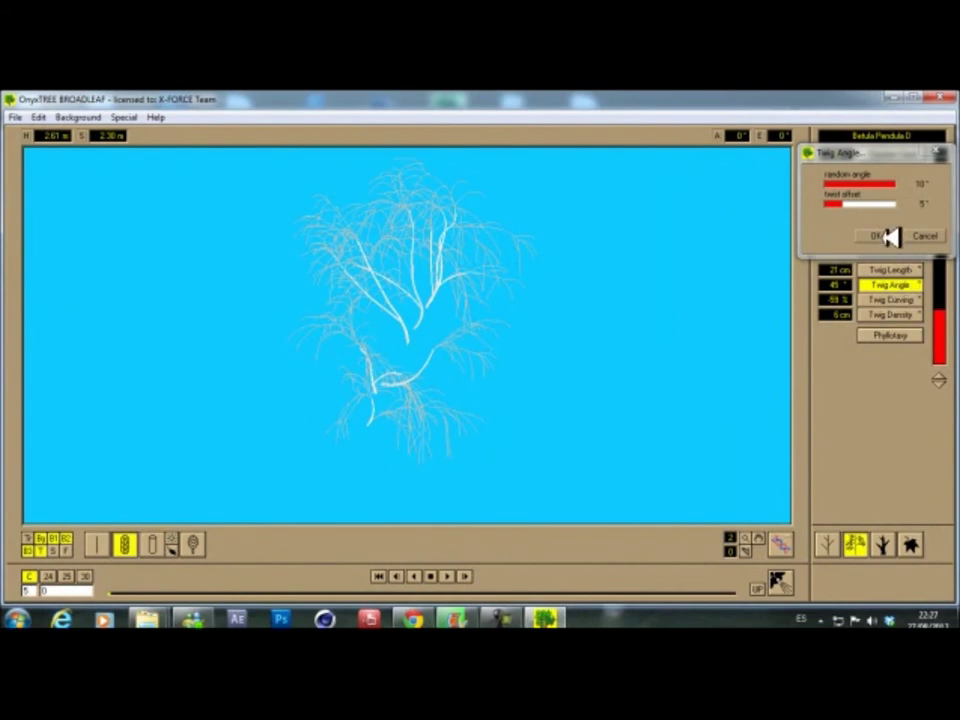
click(888, 236)
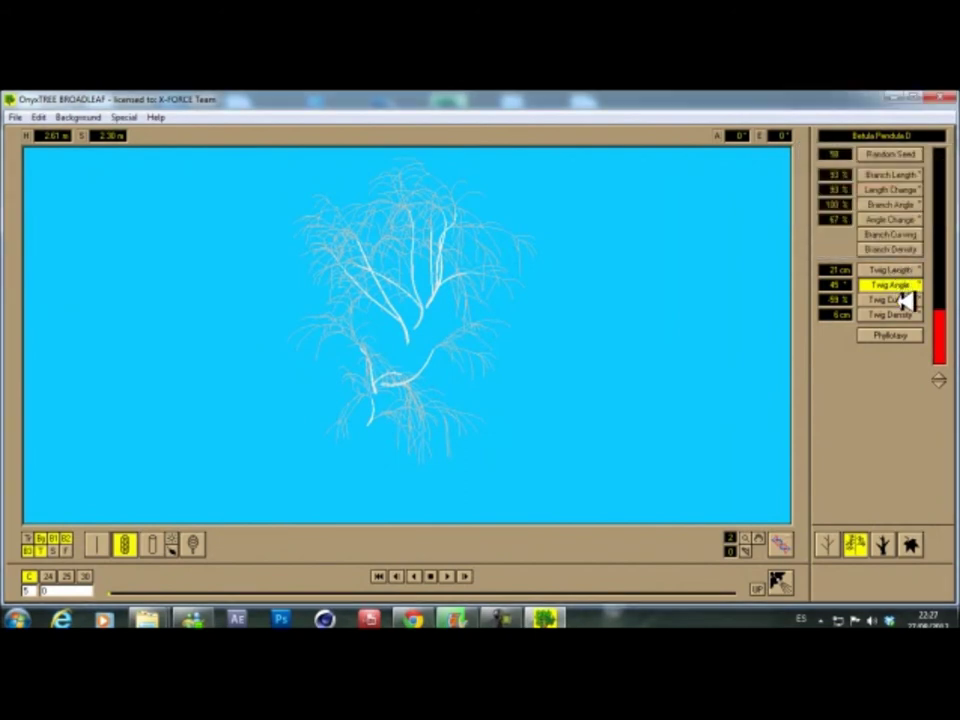
right_click(892, 299)
click(898, 354)
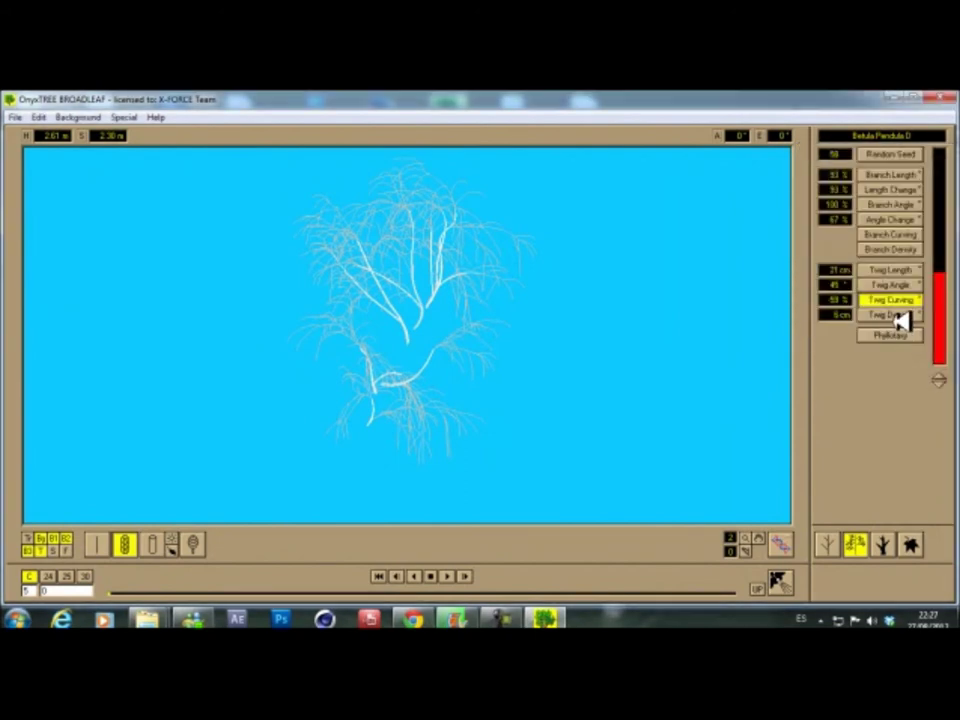
right_click(900, 316)
click(873, 218)
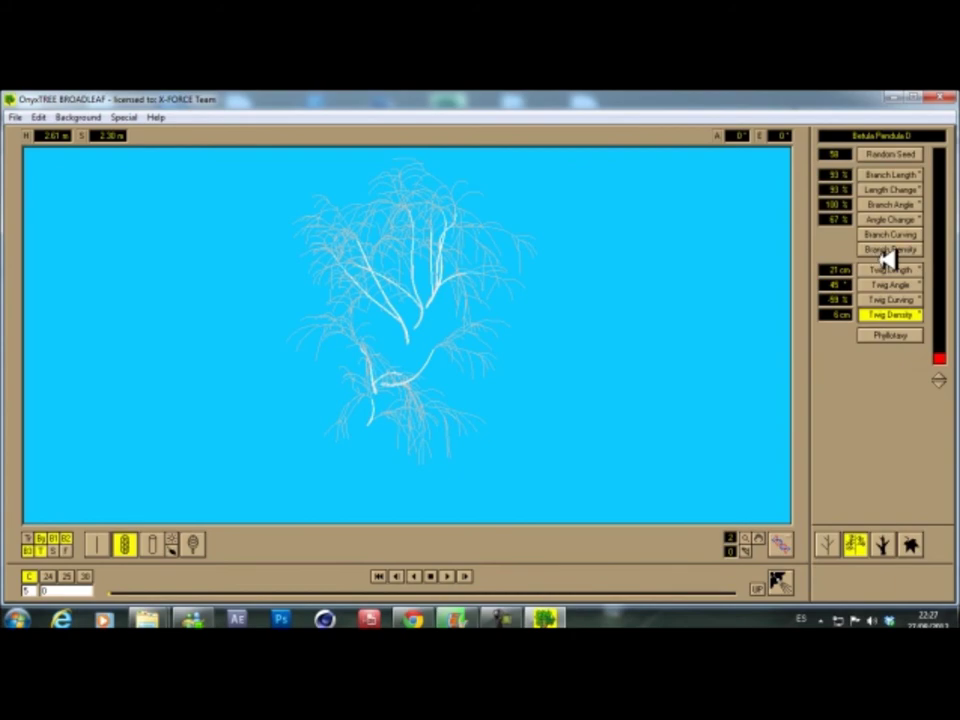
right_click(897, 250)
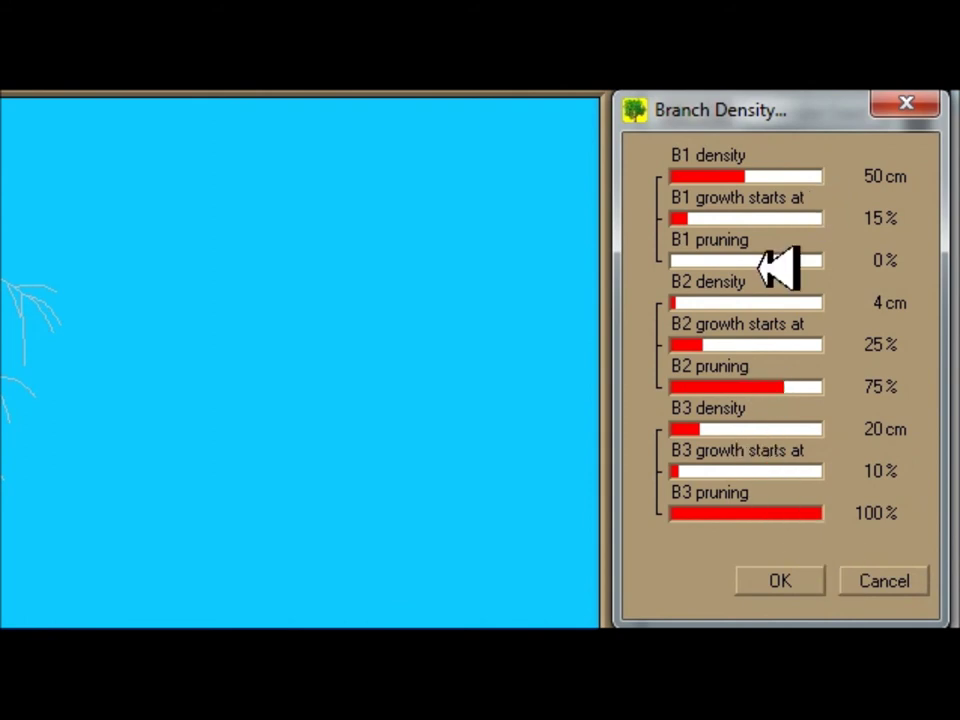
Set B1 branch density to 44 cm and B3 to 36 cm, and accept
mouse_move(712, 176)
mouse_down()
mouse_move(700, 176)
mouse_move(711, 176)
mouse_up()
mouse_move(712, 344)
mouse_down()
mouse_move(754, 345)
mouse_move(714, 347)
mouse_up()
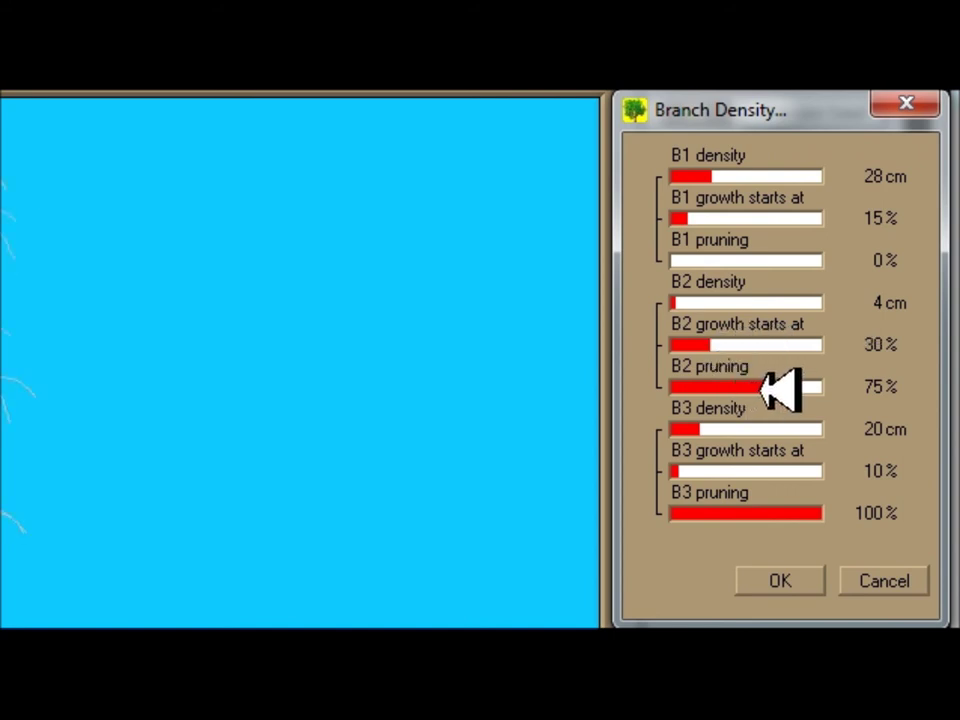
mouse_move(742, 429)
mouse_down()
mouse_move(806, 428)
mouse_move(701, 428)
mouse_up()
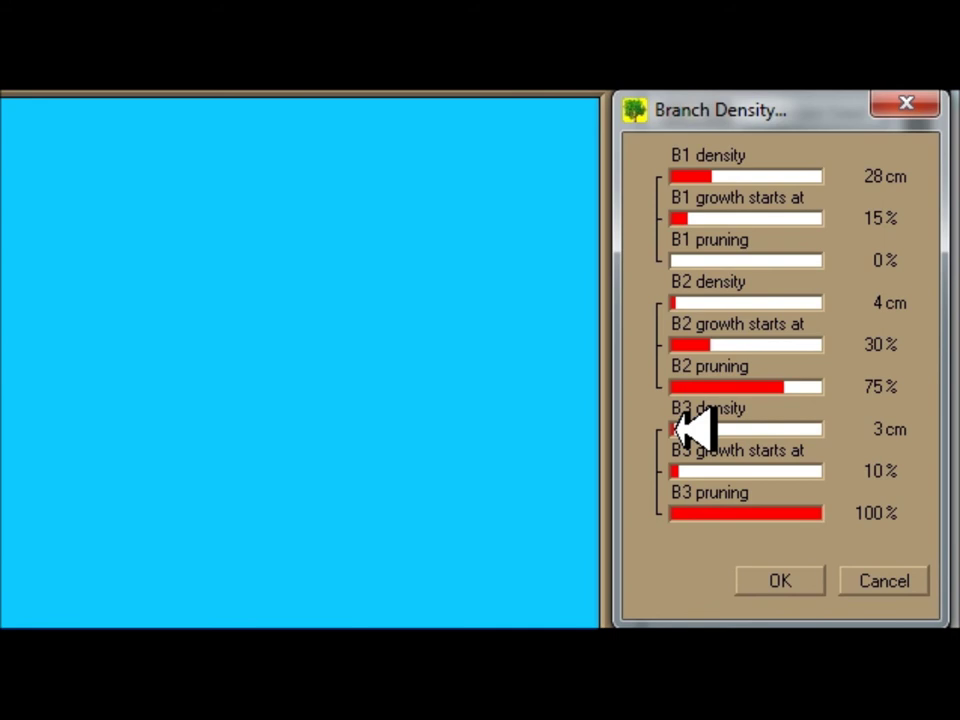
drag(676, 428, 724, 428)
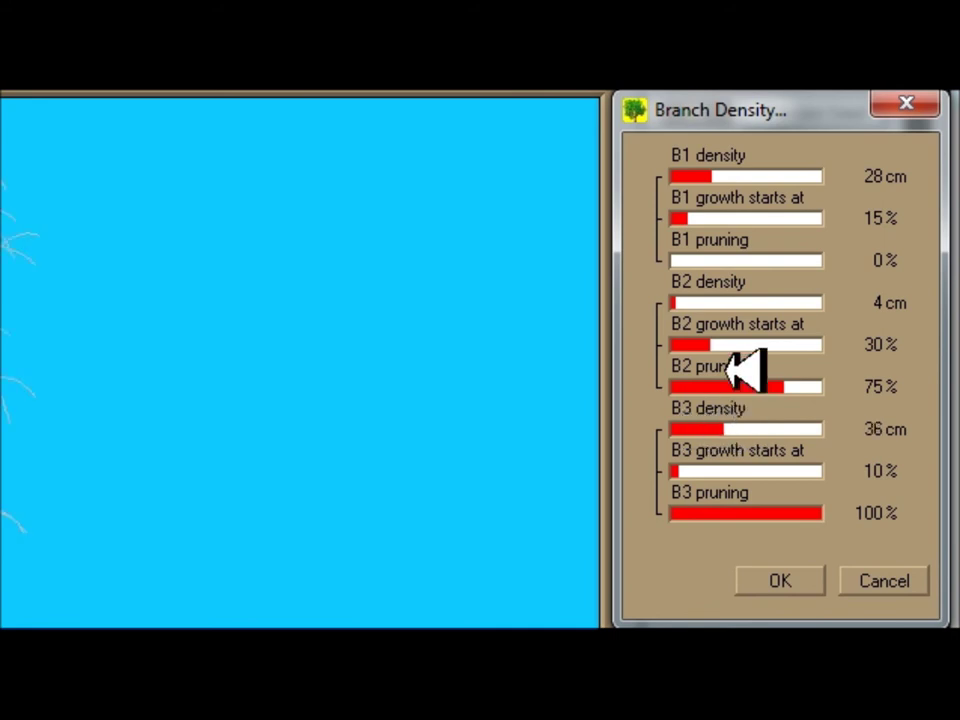
click(686, 176)
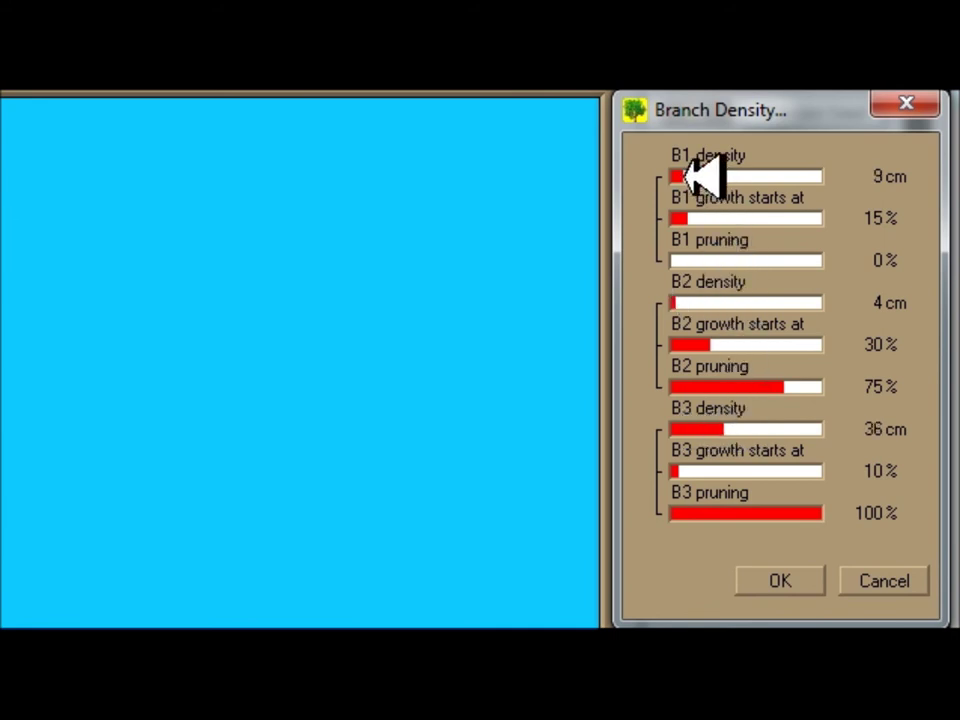
drag(704, 176, 737, 176)
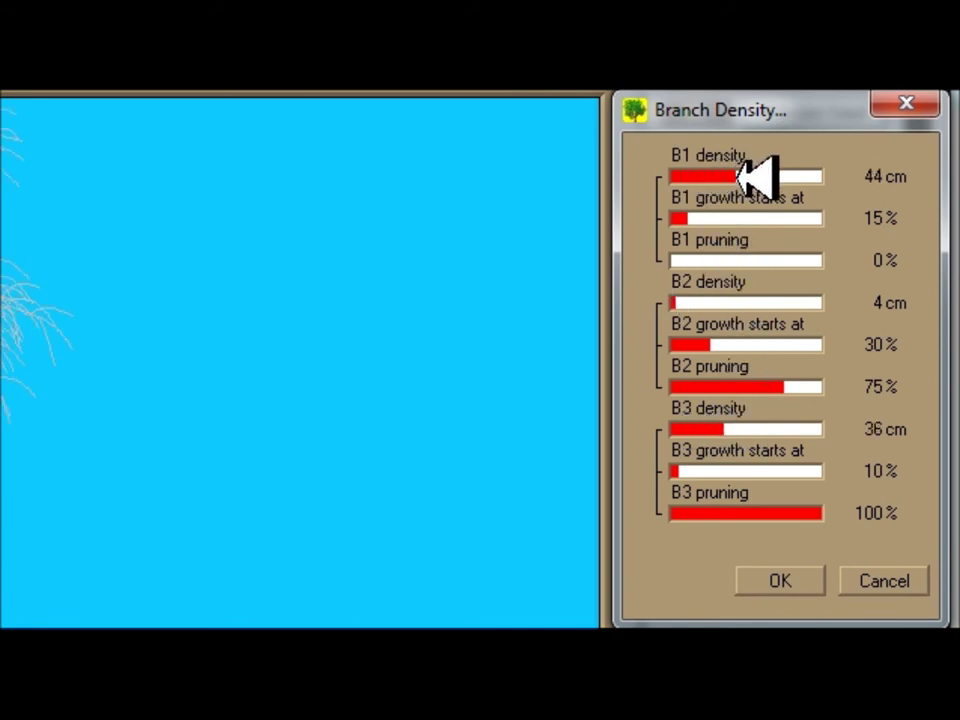
click(784, 579)
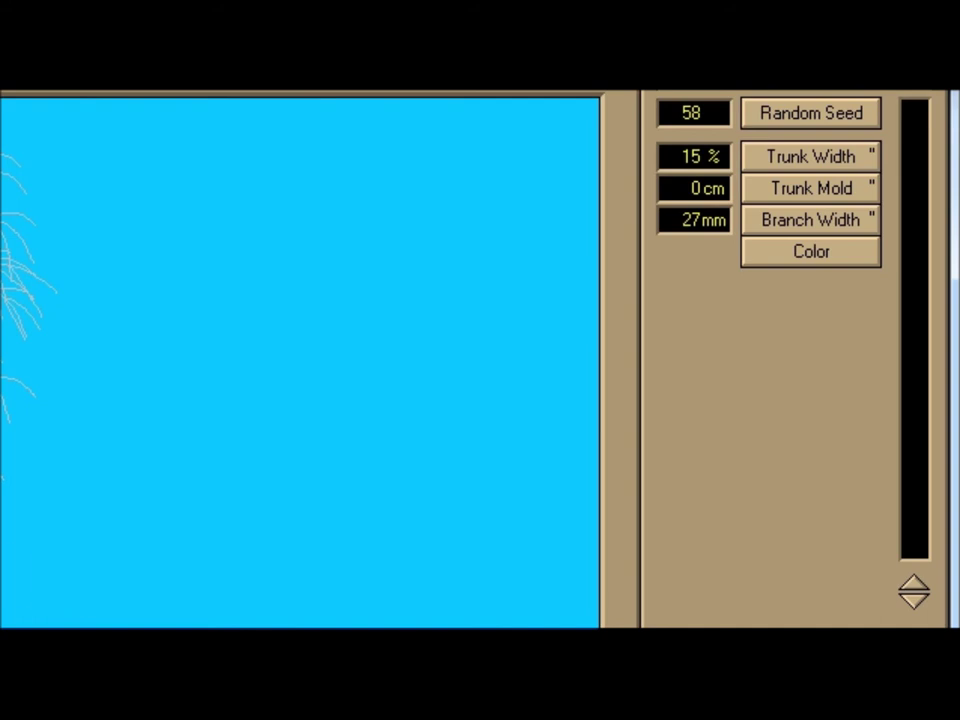
Try trunk widths from 6% to 94%, settling on 12%
click(829, 152)
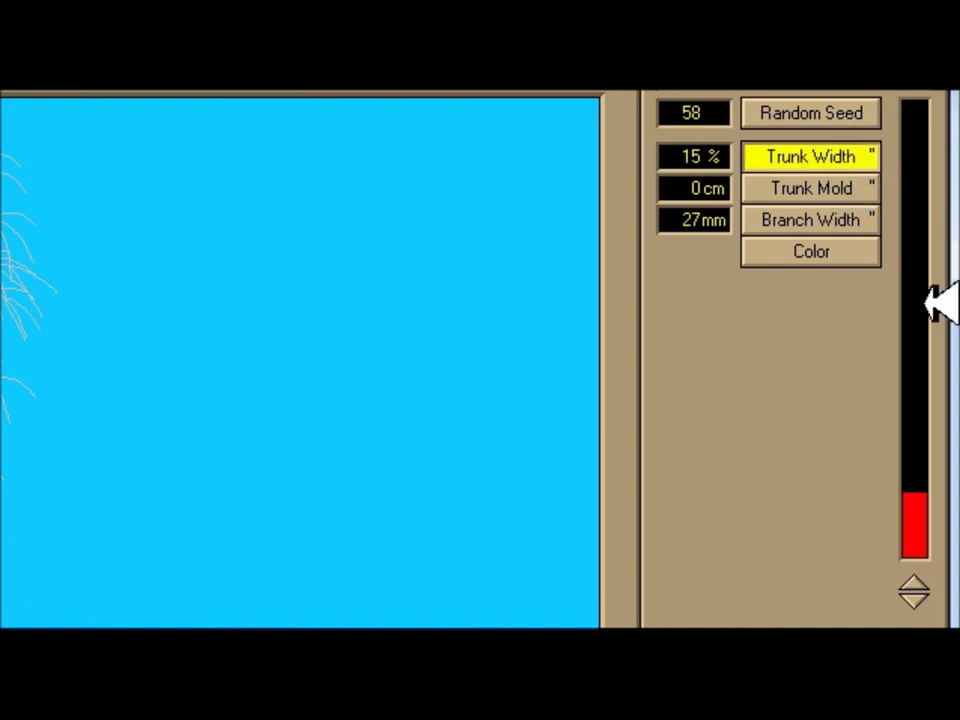
click(915, 230)
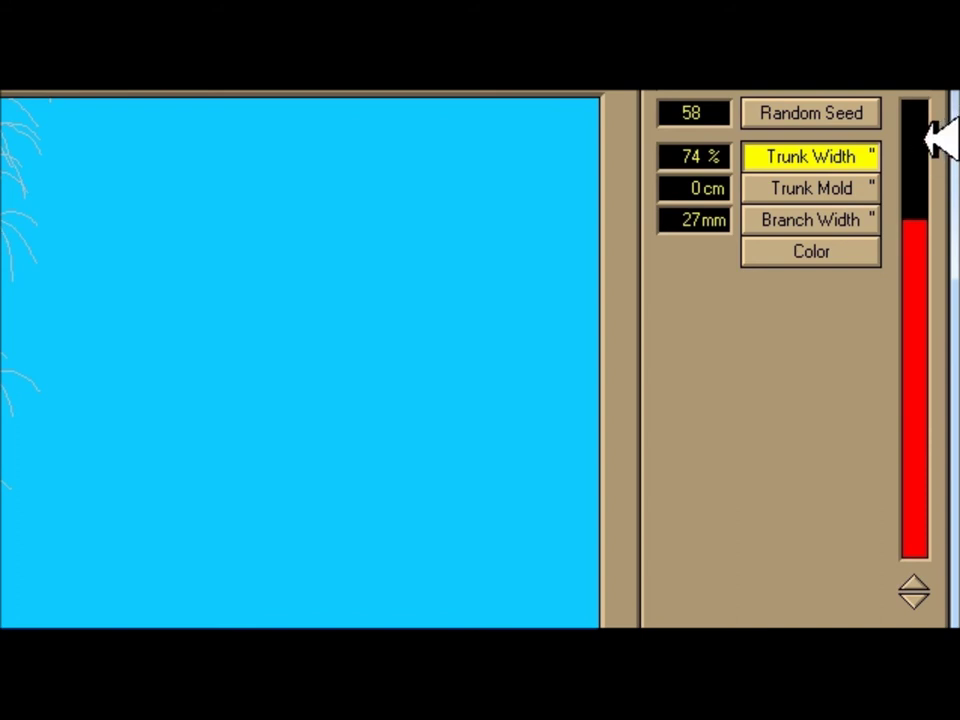
click(933, 318)
drag(935, 413, 926, 536)
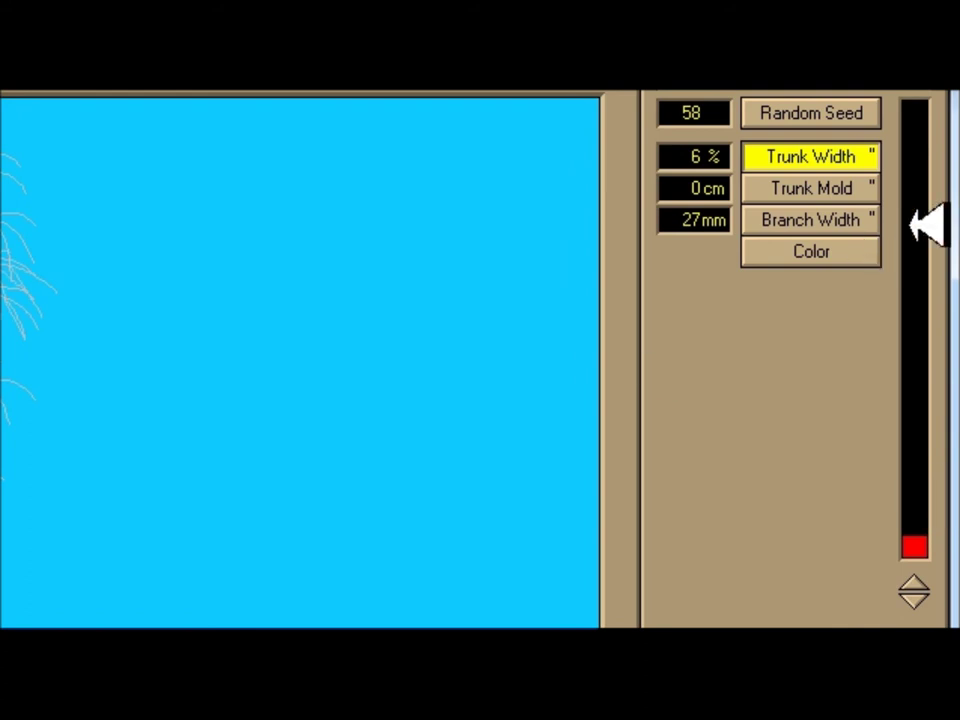
click(918, 130)
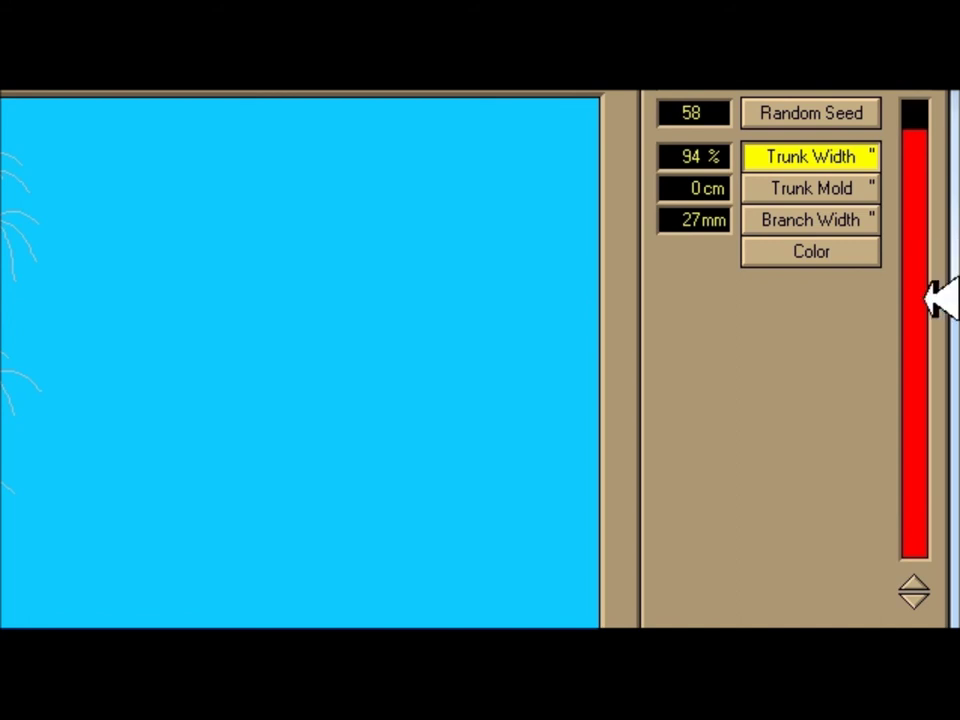
drag(911, 440, 918, 522)
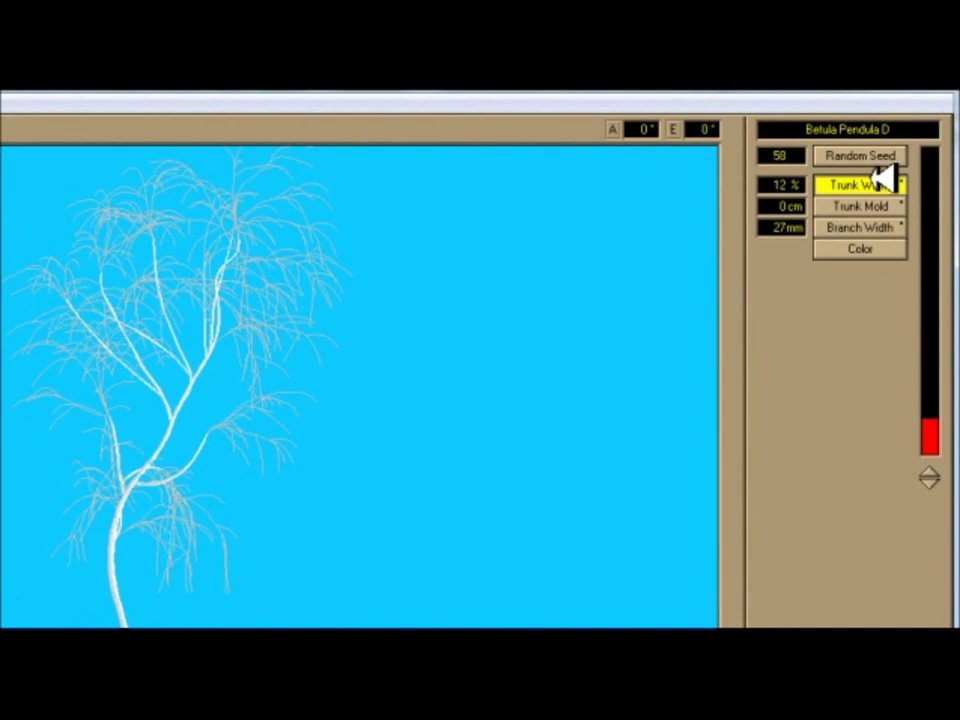
click(880, 182)
Widen the trunk base to about 220 cm, bulging it at 40% and 130 cm at 20% height
drag(874, 150, 656, 221)
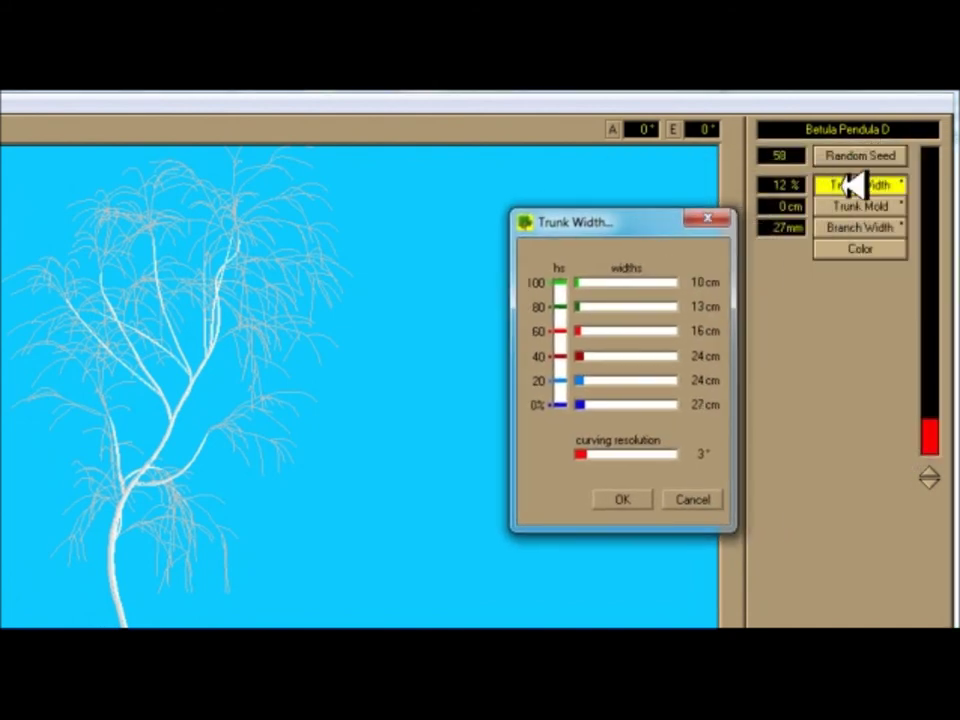
drag(628, 222, 505, 270)
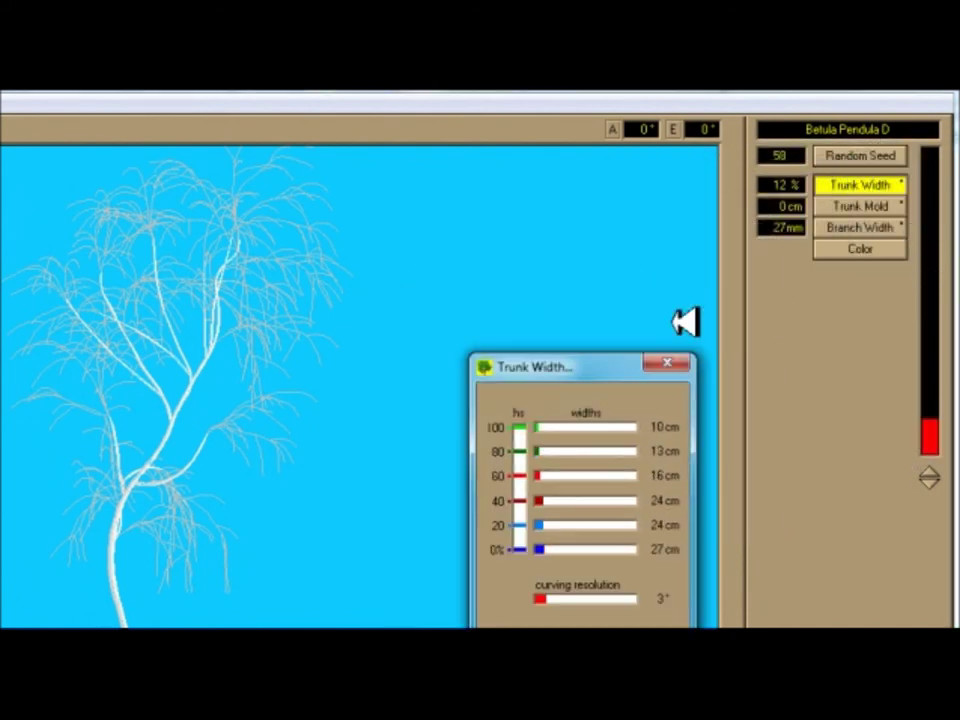
drag(457, 452, 675, 364)
drag(607, 277, 663, 278)
drag(607, 293, 667, 289)
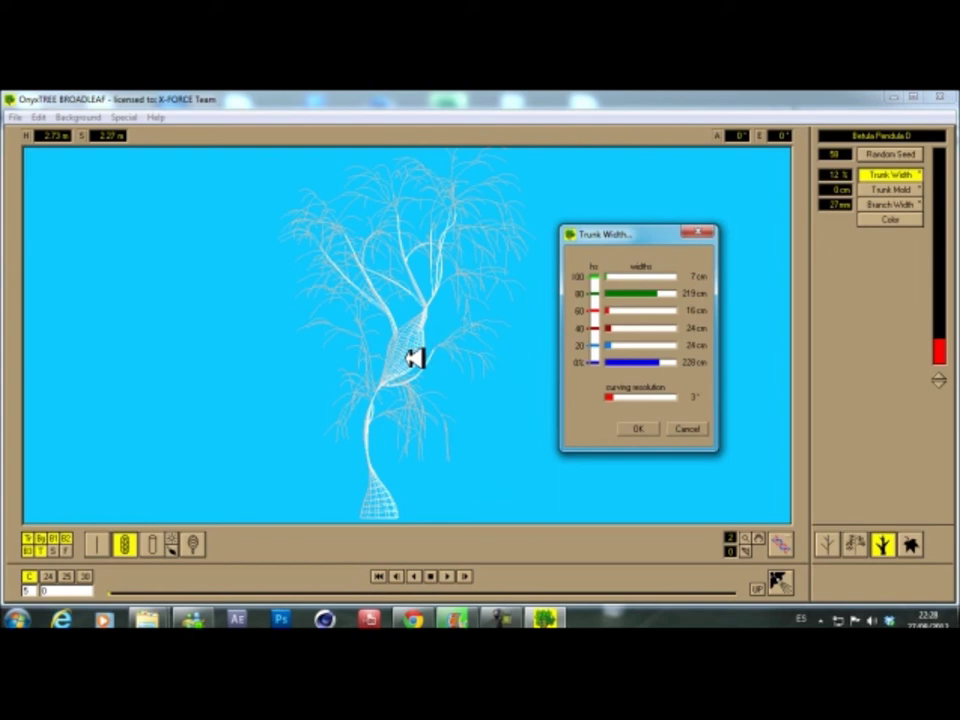
mouse_move(643, 328)
mouse_down()
mouse_move(679, 326)
mouse_move(612, 293)
mouse_move(660, 310)
mouse_up()
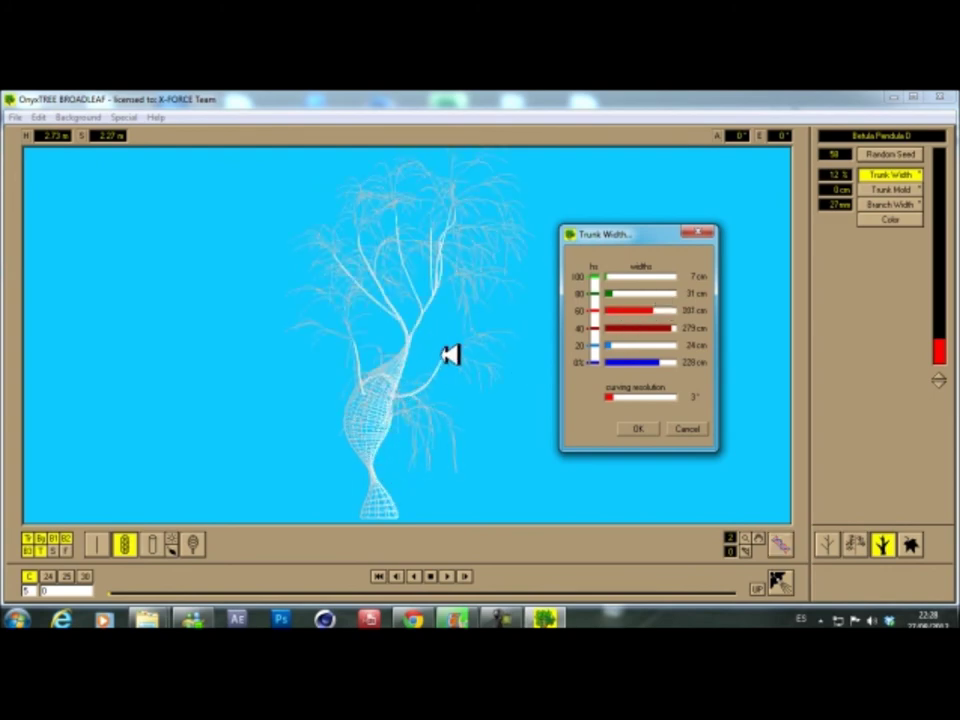
drag(646, 344, 664, 343)
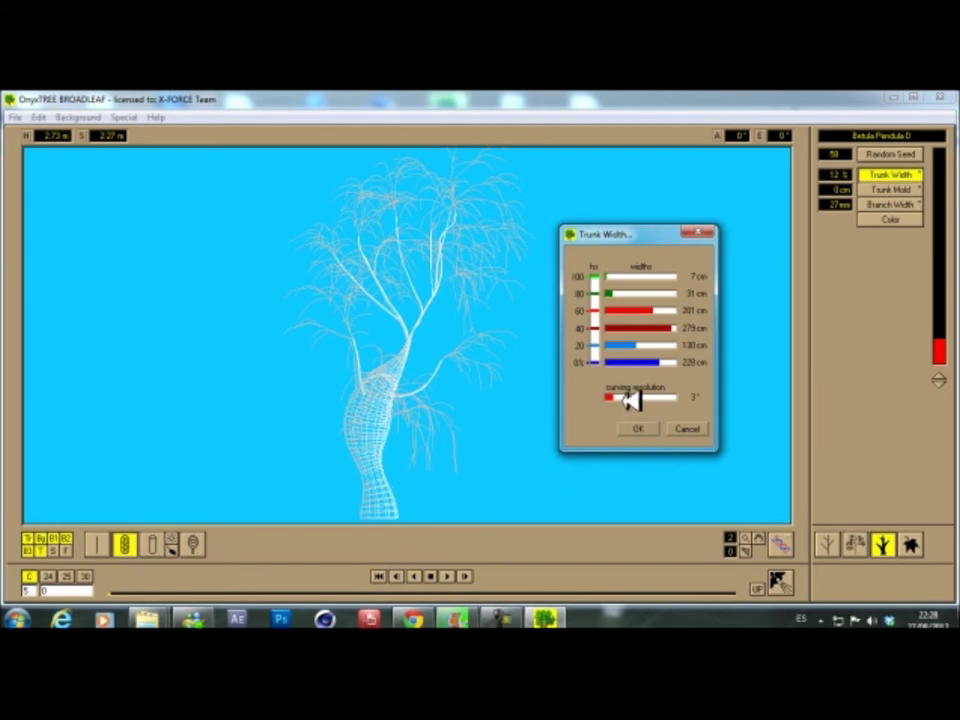
Set the trunk curving resolution to 4° and accept the width profile
drag(641, 398, 693, 392)
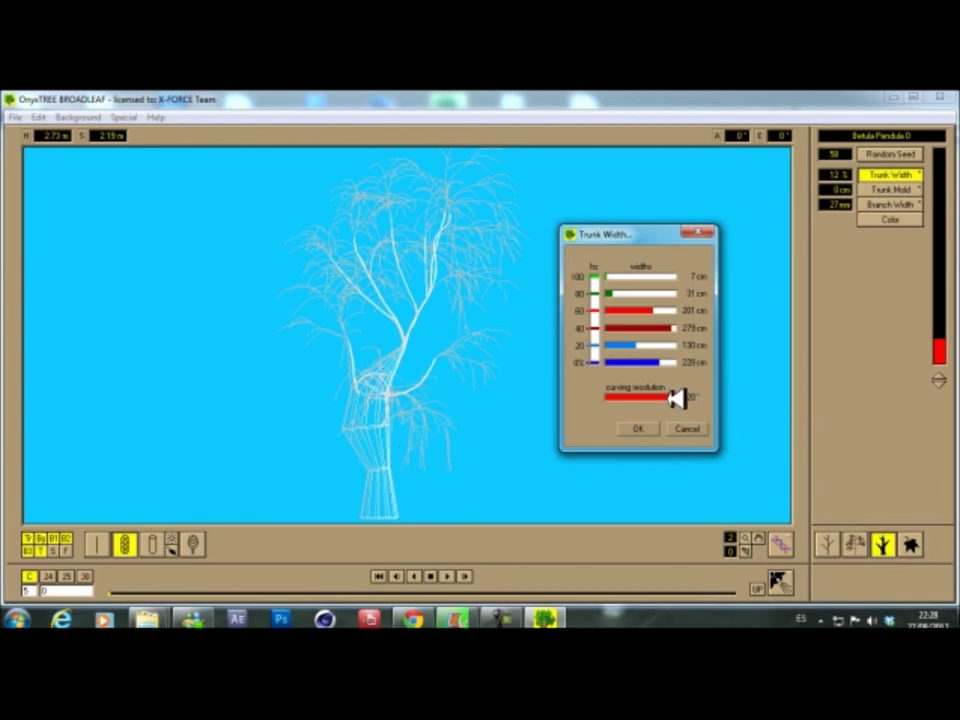
drag(636, 399, 618, 396)
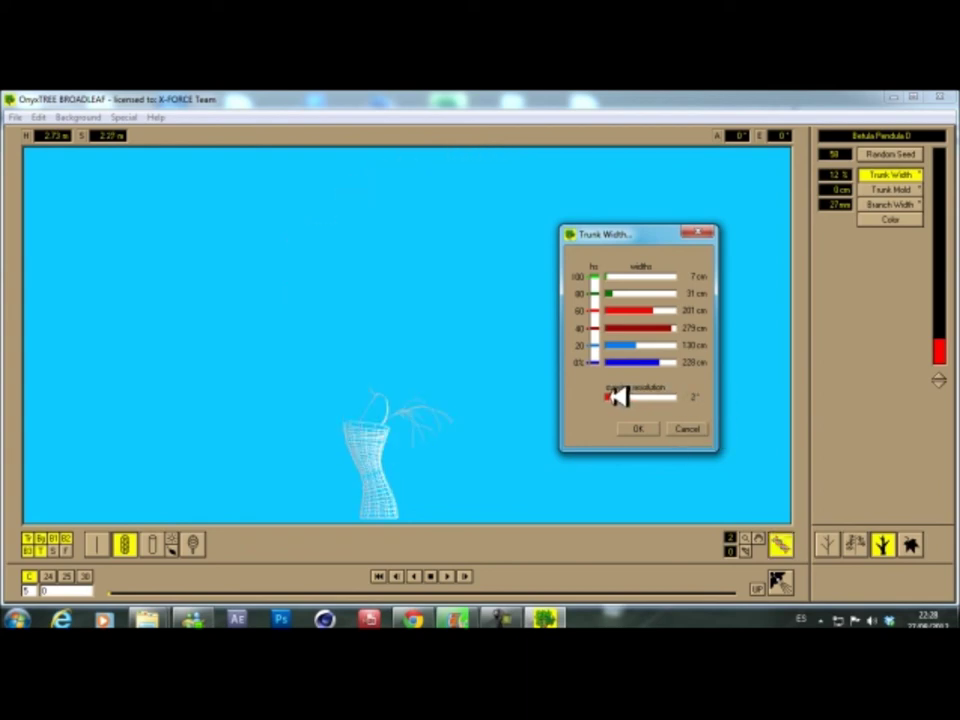
drag(622, 397, 624, 399)
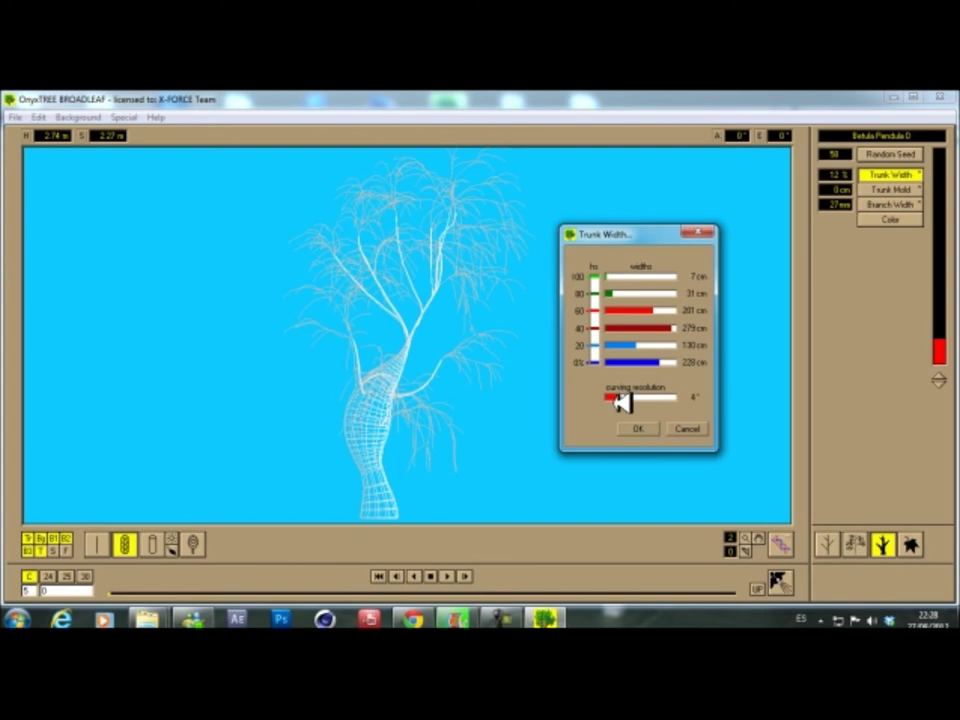
click(640, 429)
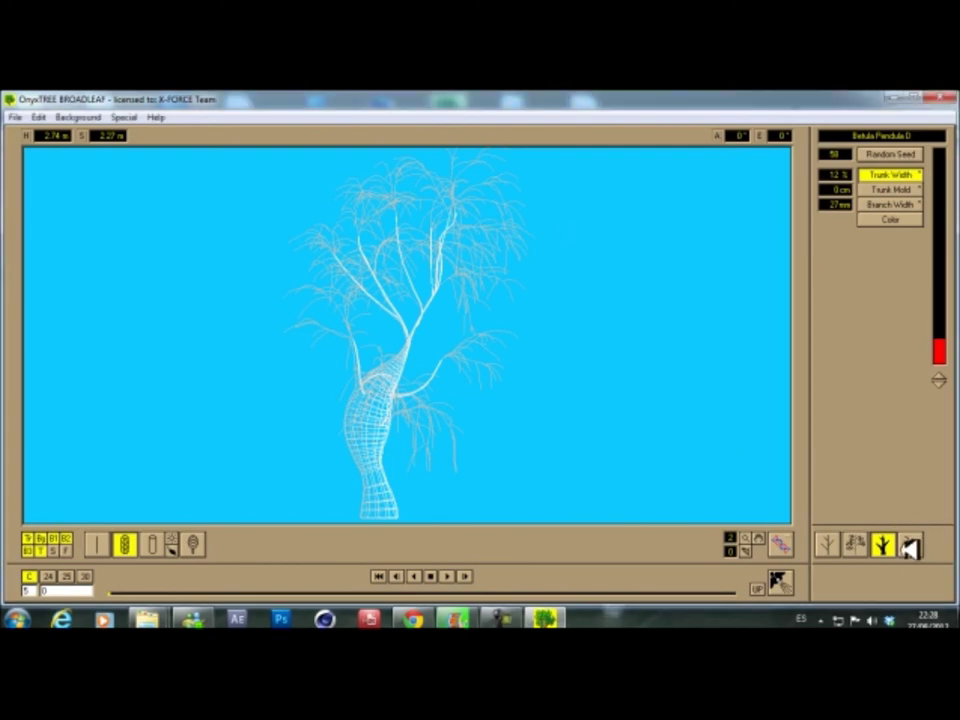
click(914, 189)
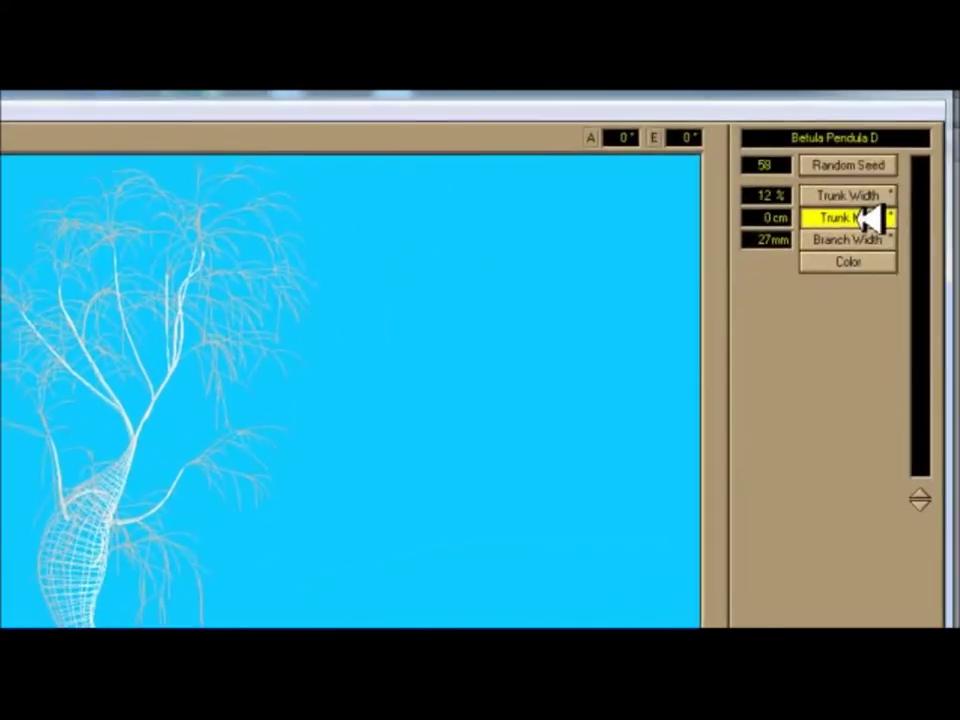
Use the first trunk mold shape with a 22 cm mold width and refresh the preview
click(916, 189)
drag(870, 195, 490, 190)
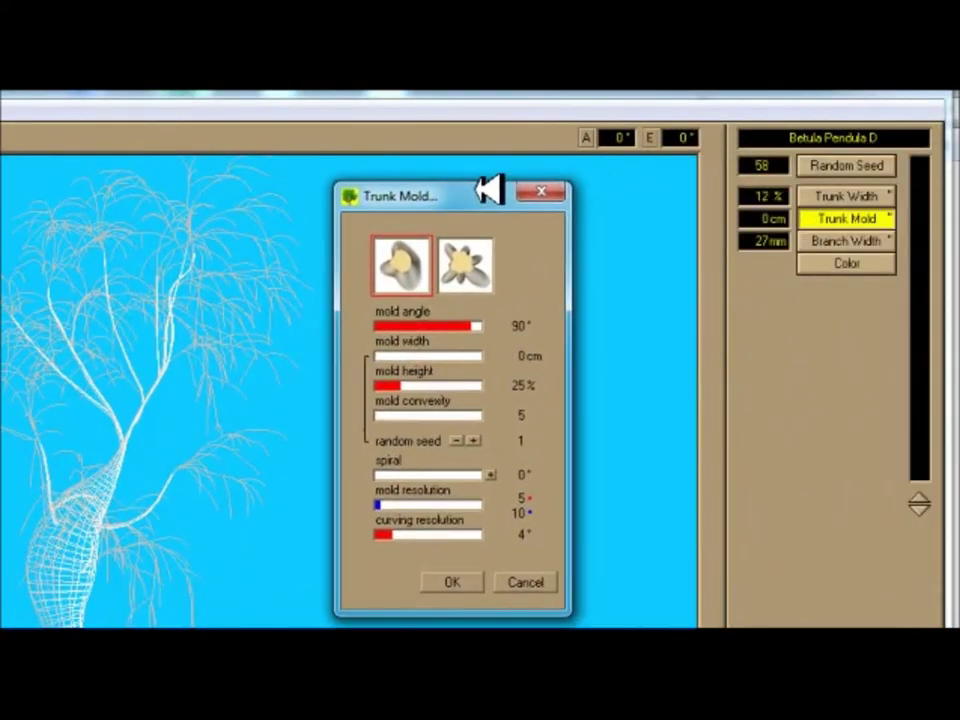
click(440, 268)
click(415, 268)
drag(474, 196, 560, 207)
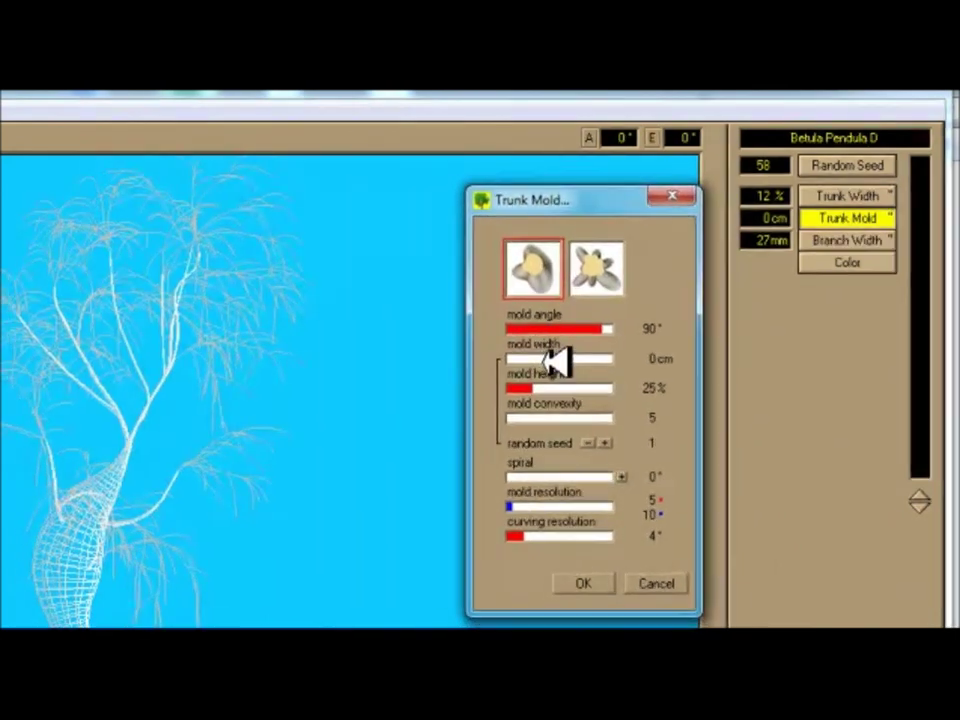
drag(553, 368, 528, 368)
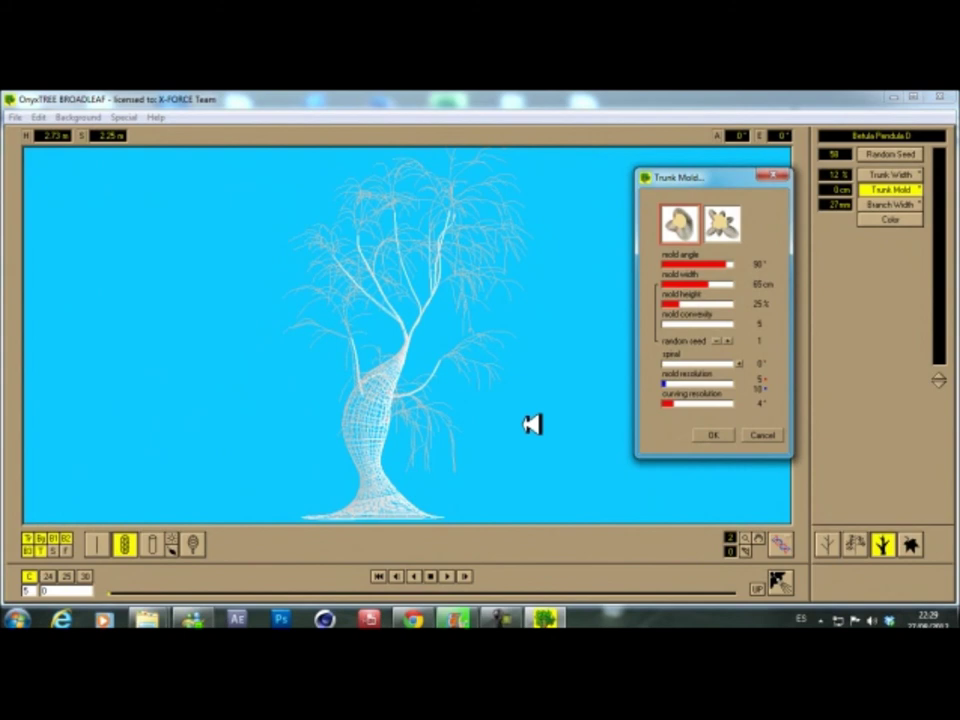
drag(686, 285, 668, 286)
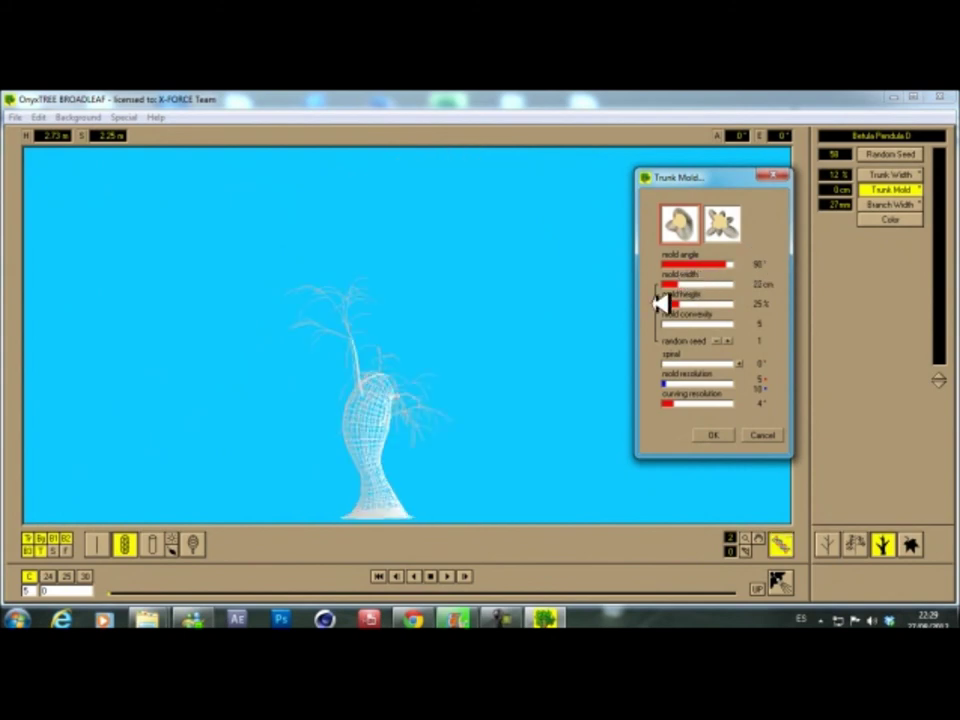
click(156, 544)
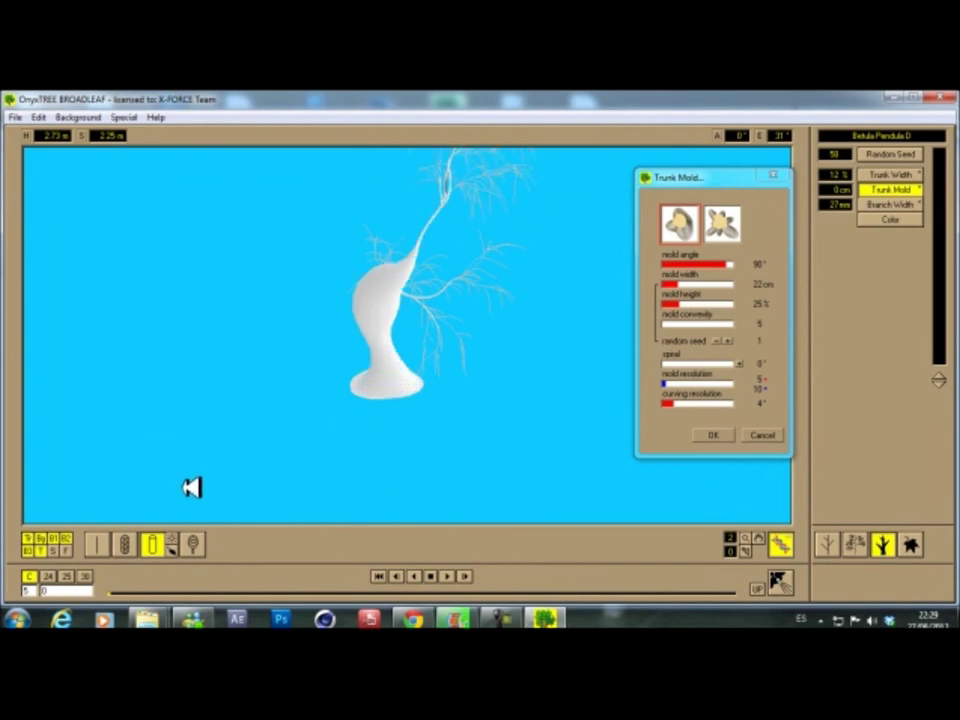
click(190, 543)
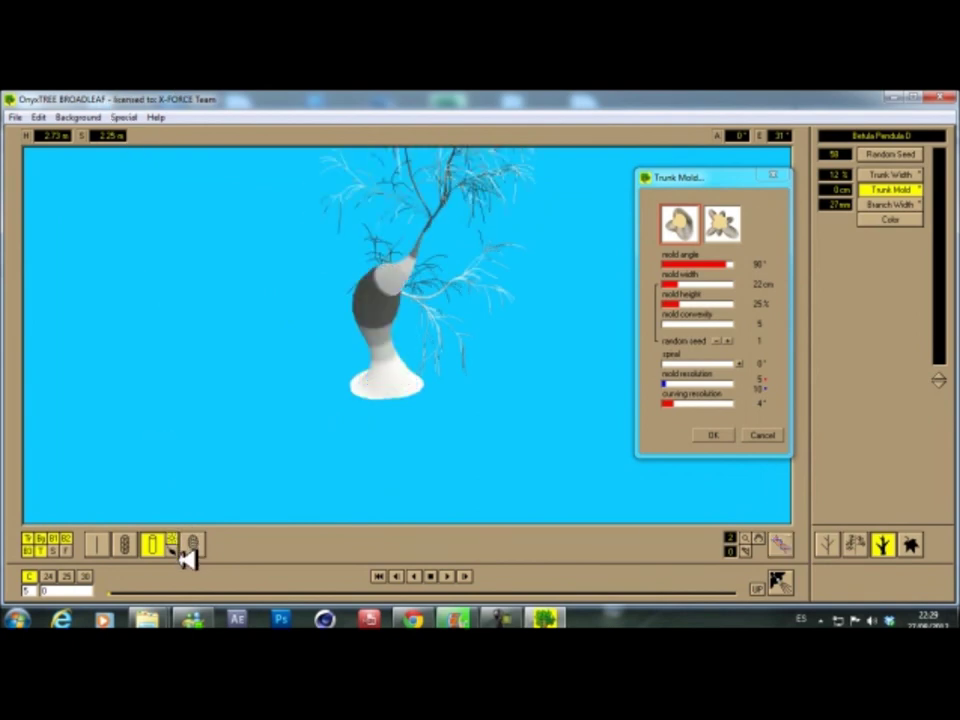
Apply the second trunk mold thumbnail and set the mold width to 49 cm
drag(416, 392, 390, 362)
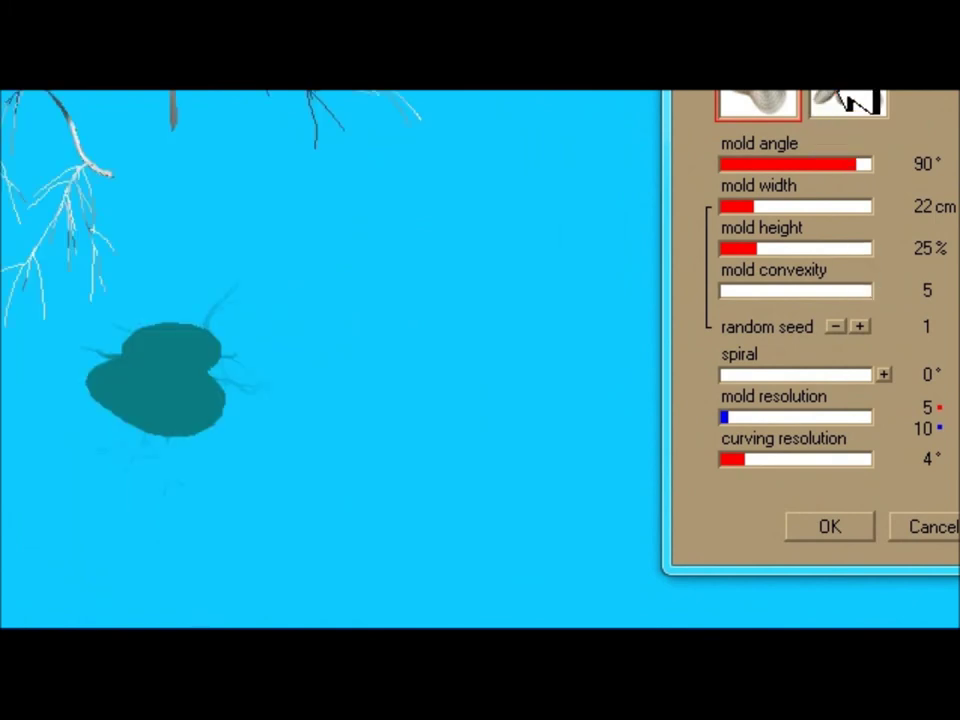
click(846, 96)
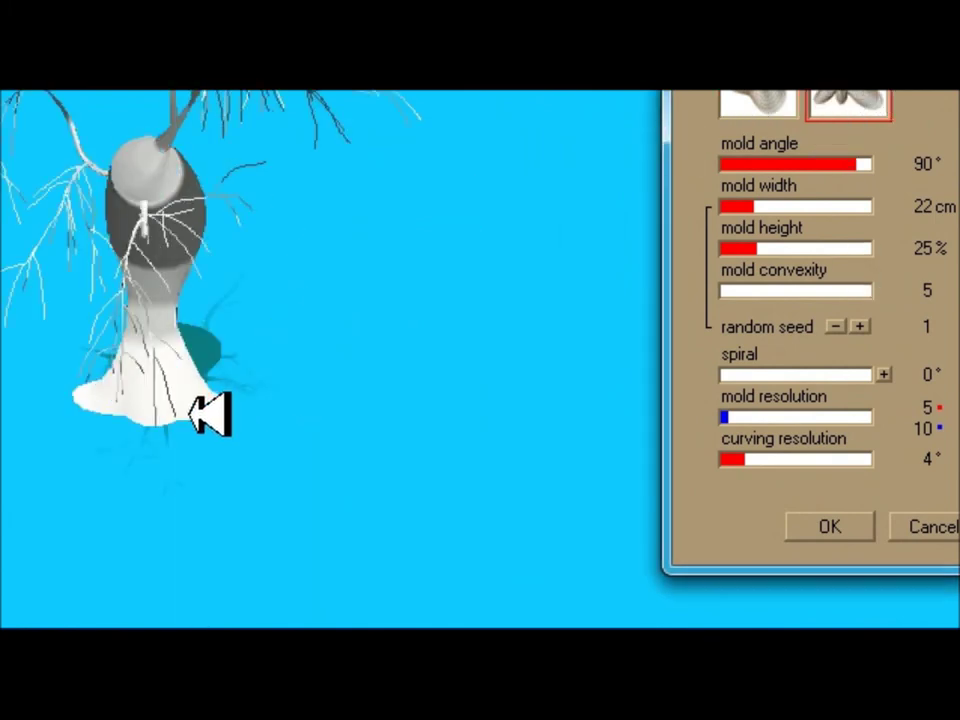
drag(255, 378, 171, 394)
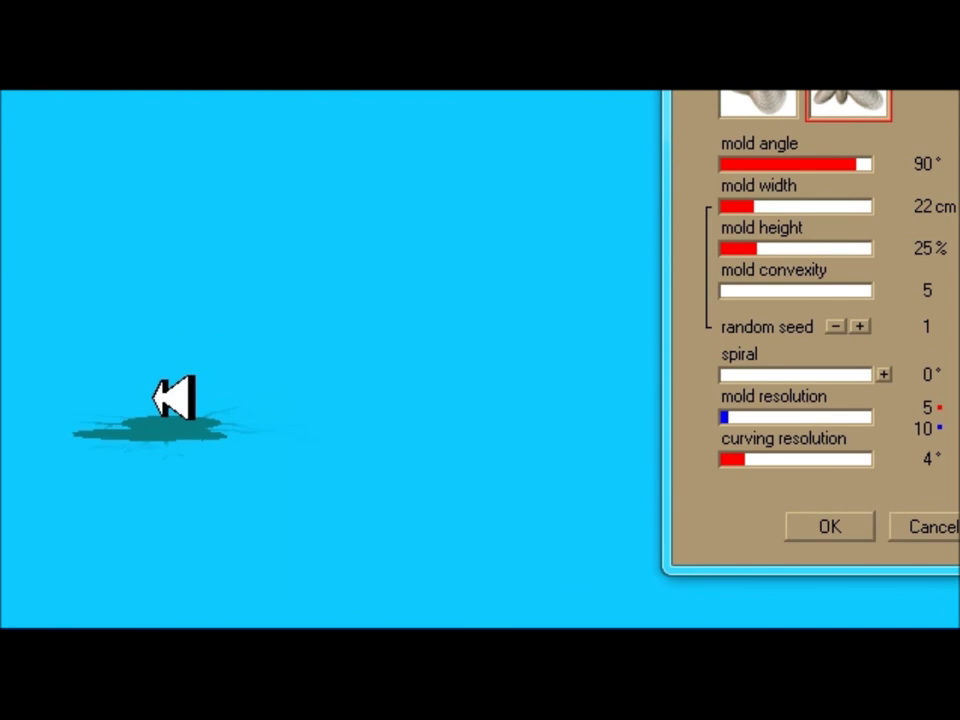
drag(251, 353, 171, 364)
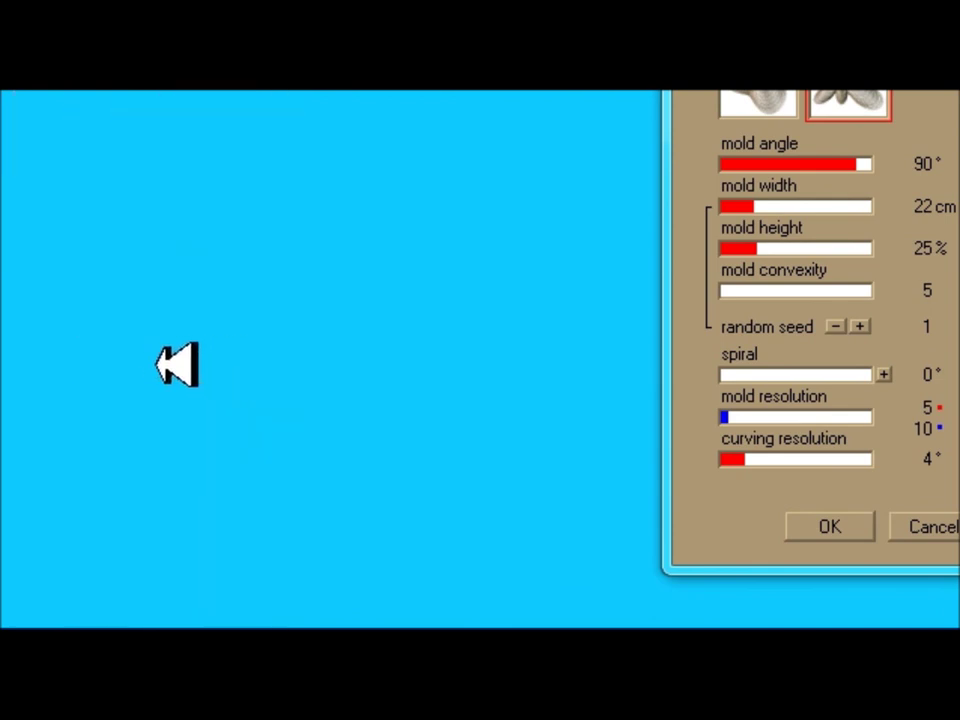
drag(279, 347, 200, 348)
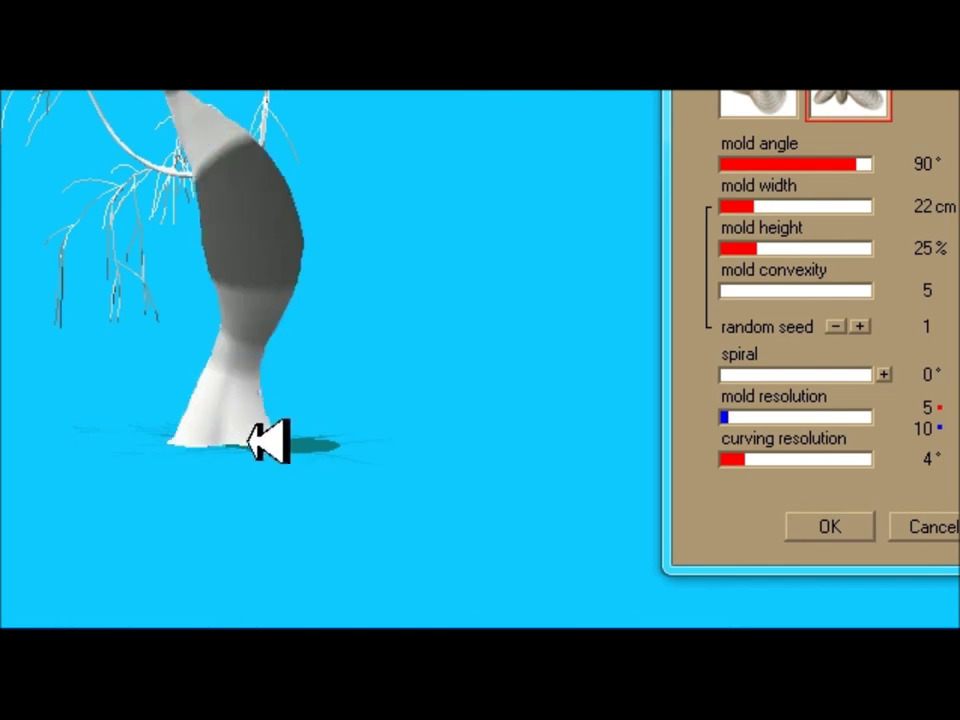
drag(784, 210, 801, 203)
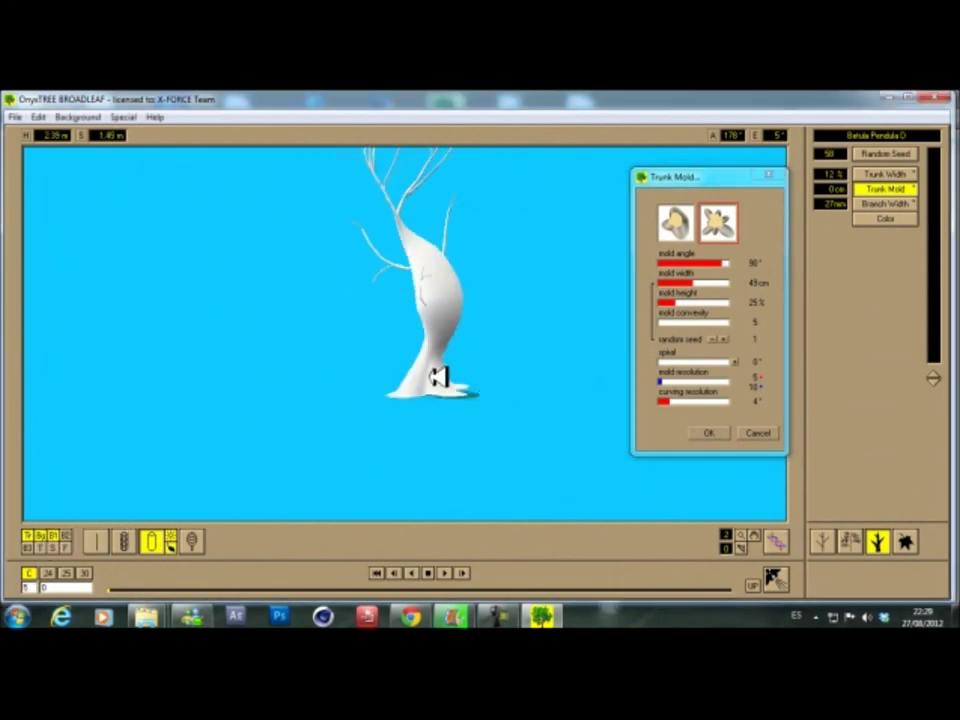
Set mold convexity to 8 and the trunk spiral to about 340°, then apply
drag(680, 318, 713, 321)
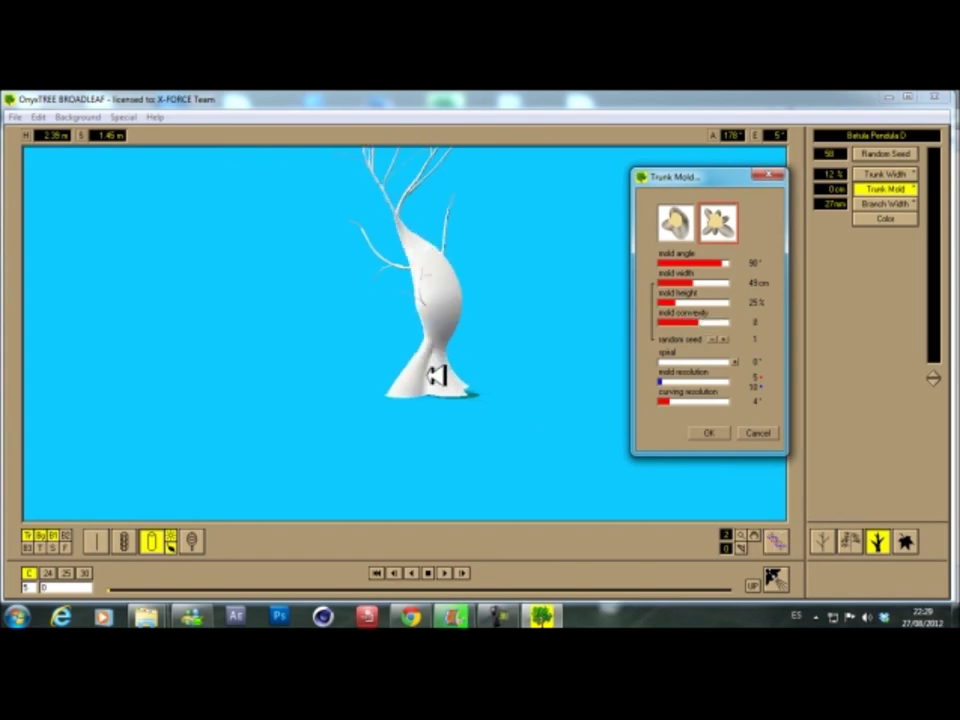
drag(437, 378, 461, 403)
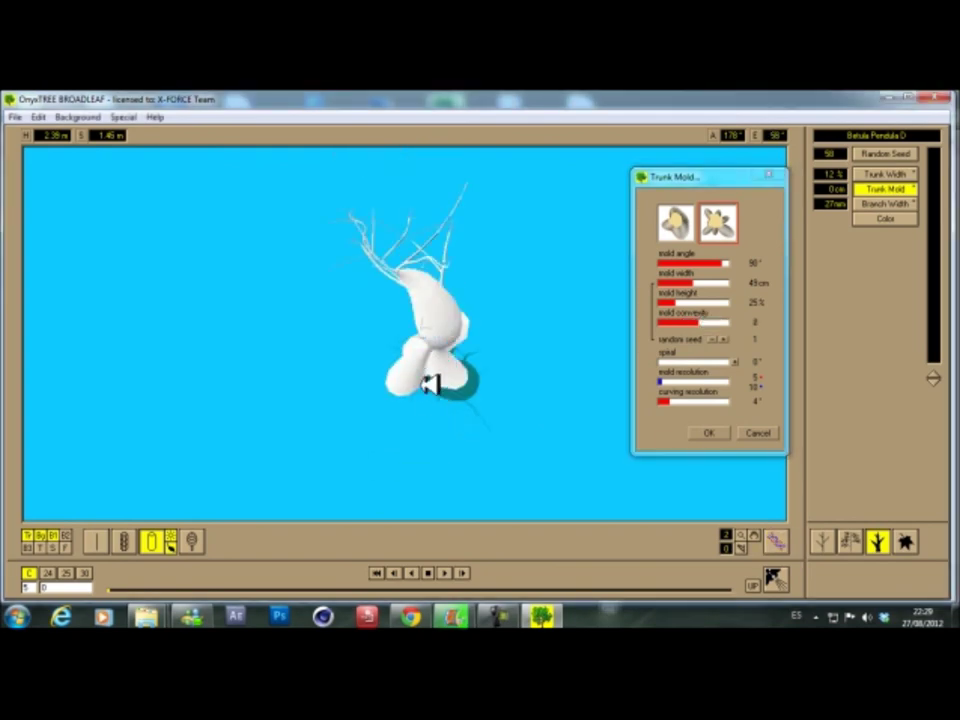
drag(467, 341, 458, 360)
click(500, 613)
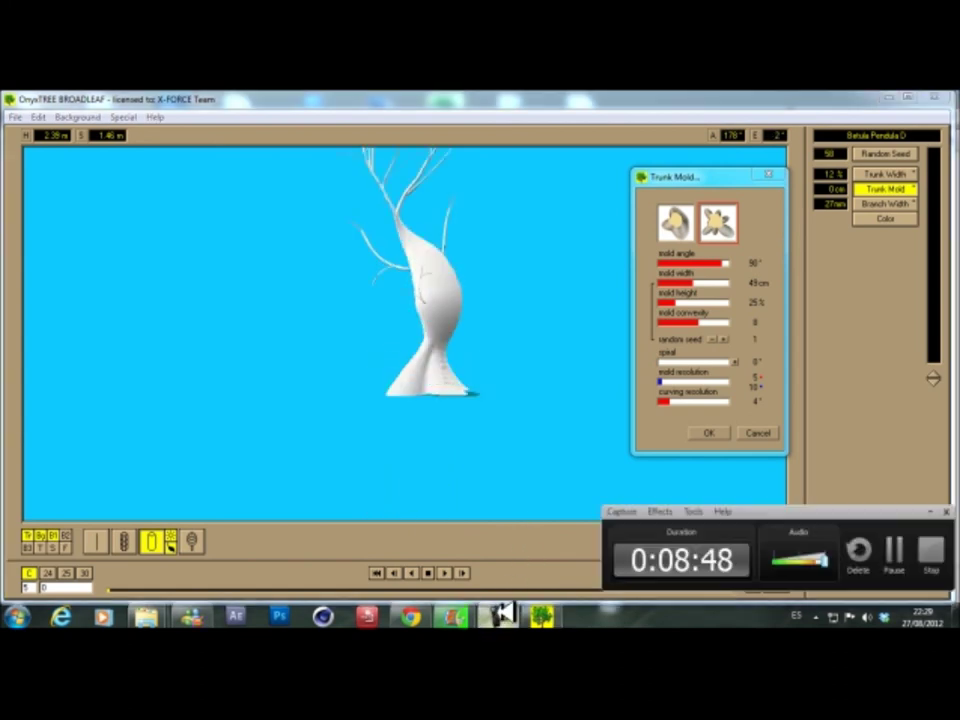
click(500, 613)
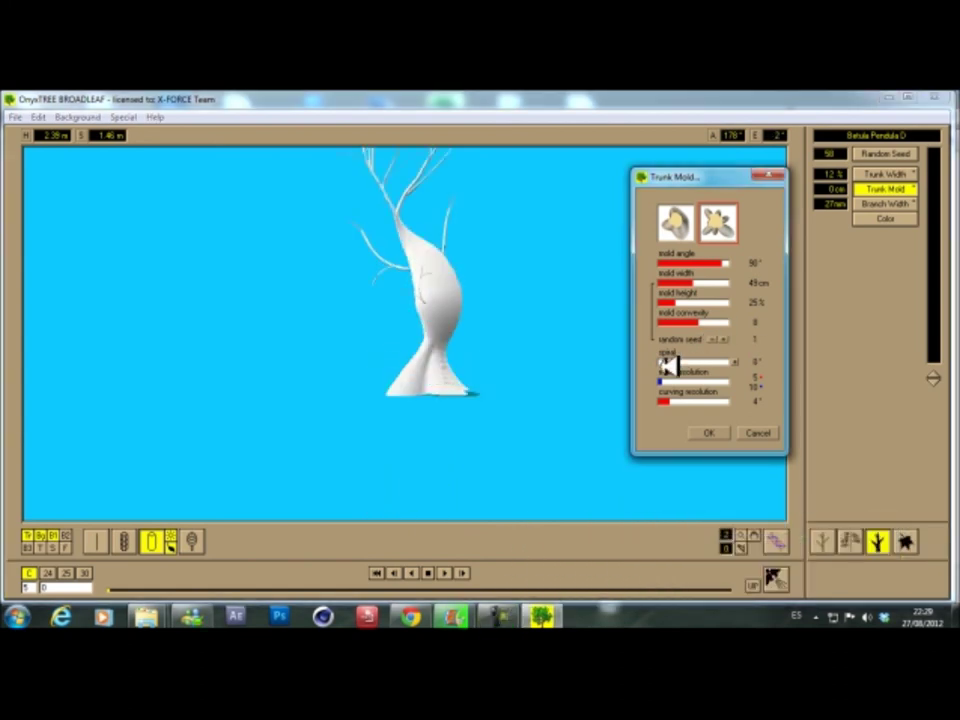
drag(706, 361, 709, 361)
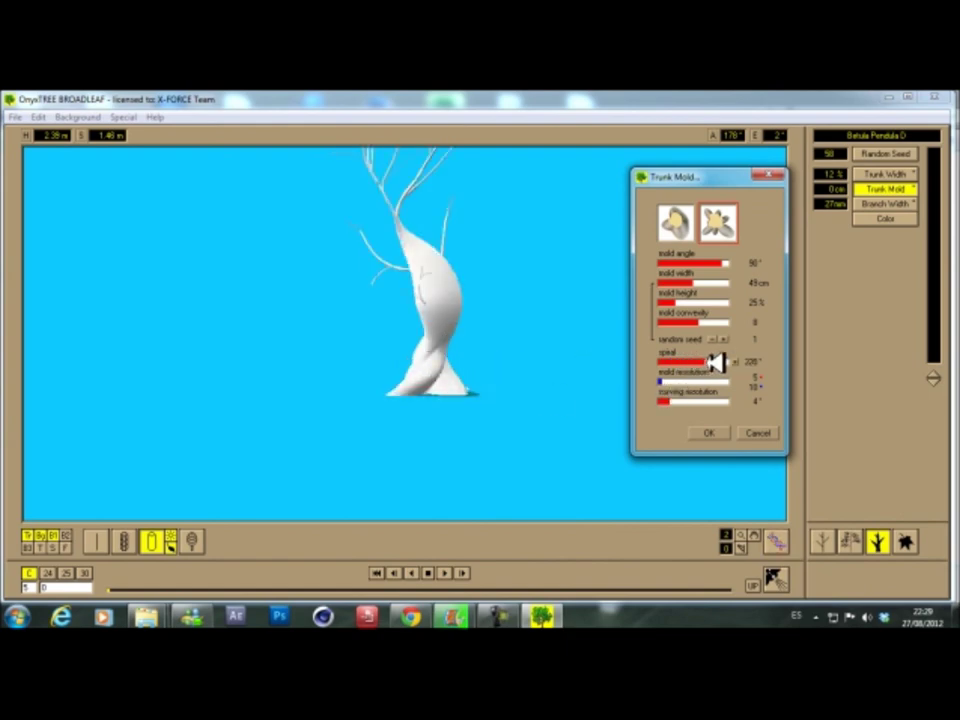
drag(714, 362, 716, 362)
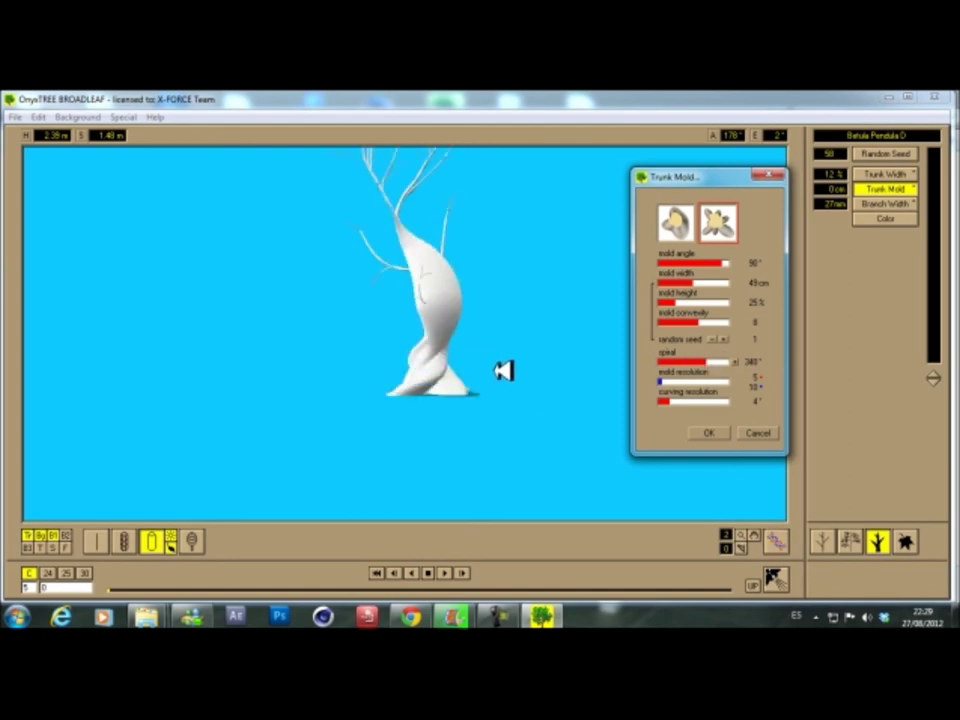
click(708, 432)
Raise the branches' minimum width to over 10 mm, regenerating the tree to compare, and apply
click(912, 204)
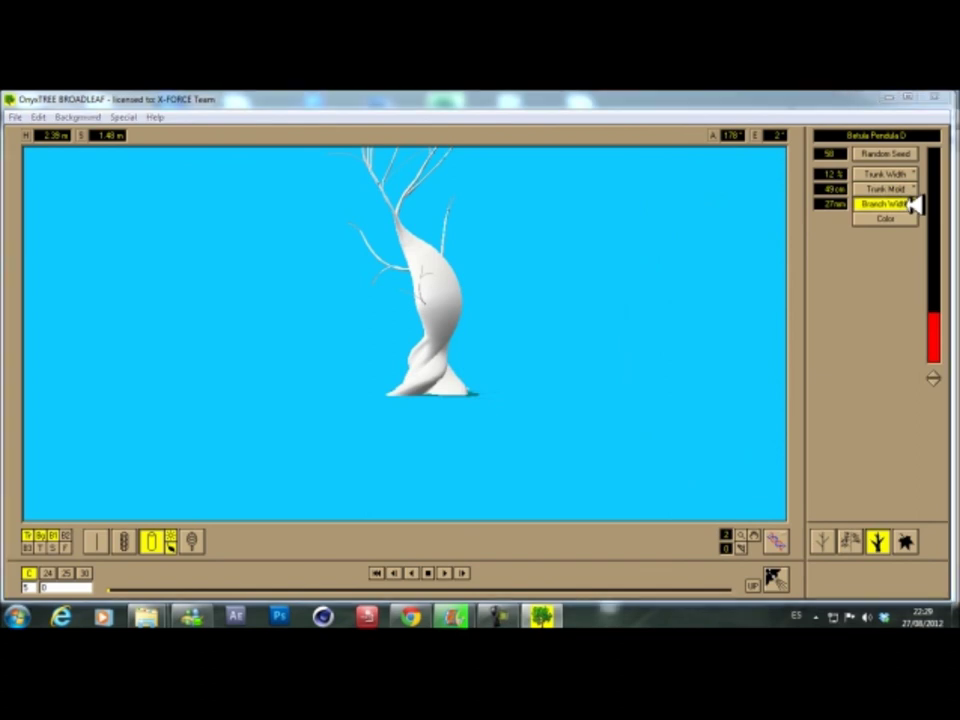
mouse_move(885, 152)
mouse_down()
mouse_move(645, 229)
mouse_move(651, 262)
mouse_up()
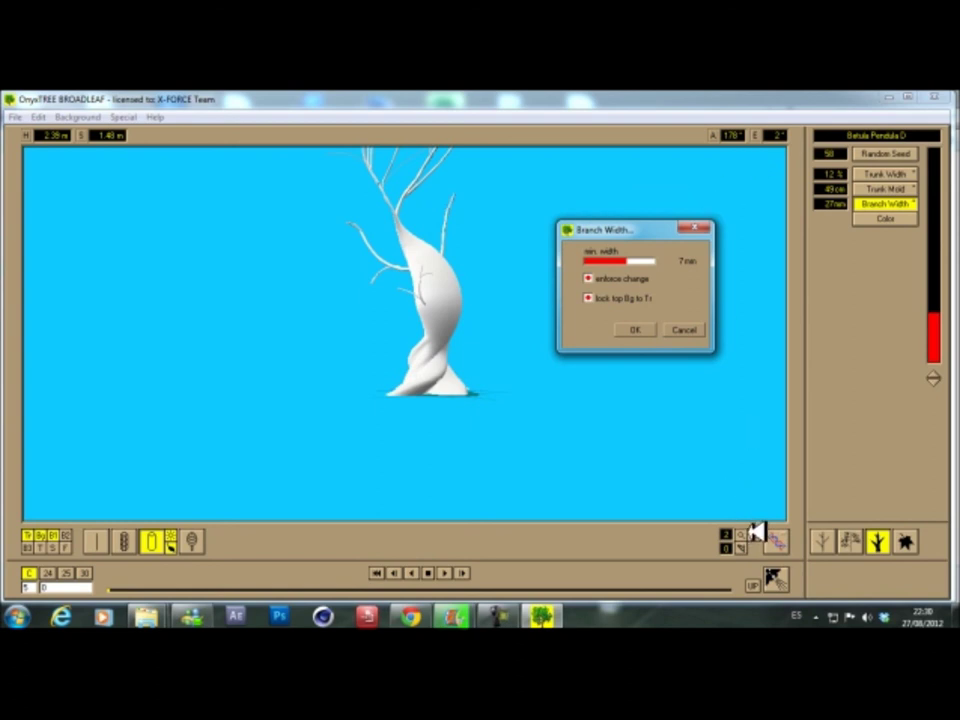
click(526, 359)
mouse_move(495, 326)
mouse_down()
mouse_move(484, 257)
mouse_move(504, 347)
mouse_move(454, 319)
mouse_move(462, 314)
mouse_up()
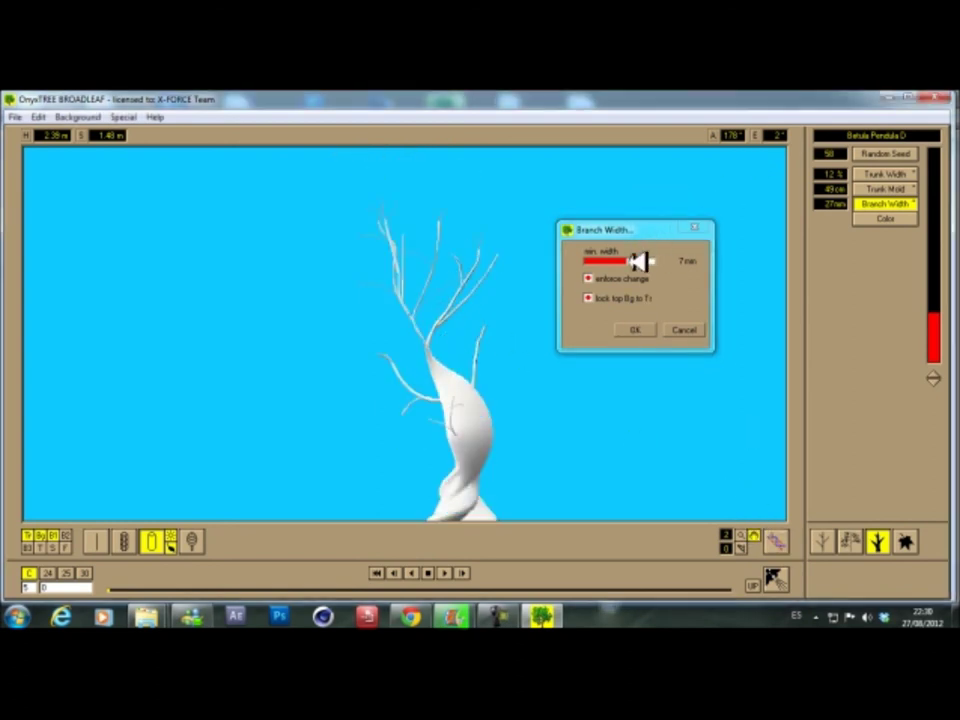
drag(638, 262, 664, 261)
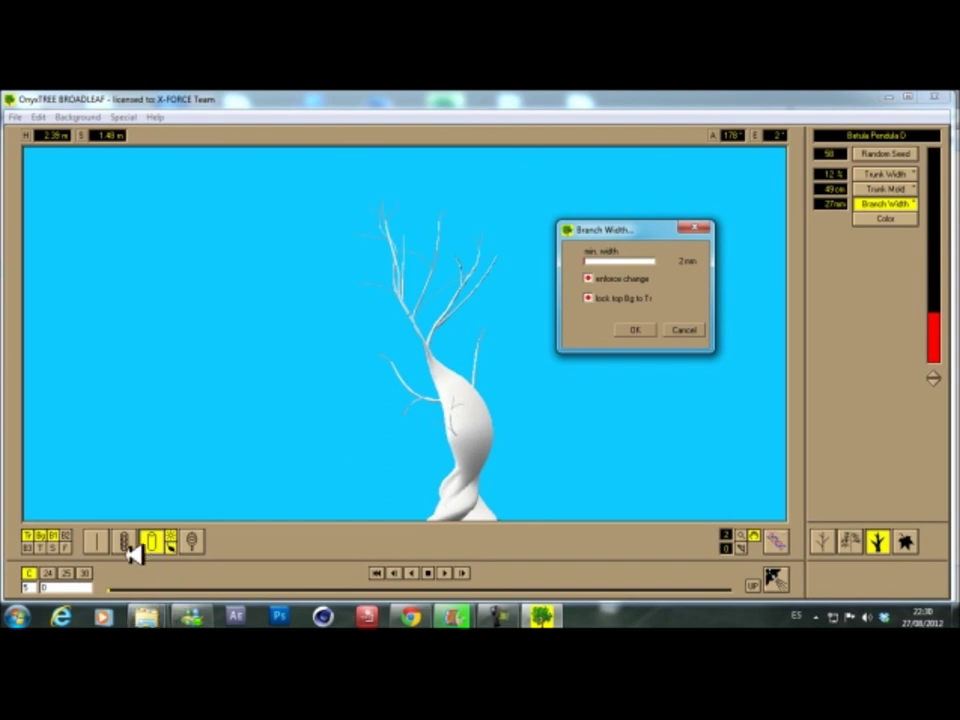
click(70, 538)
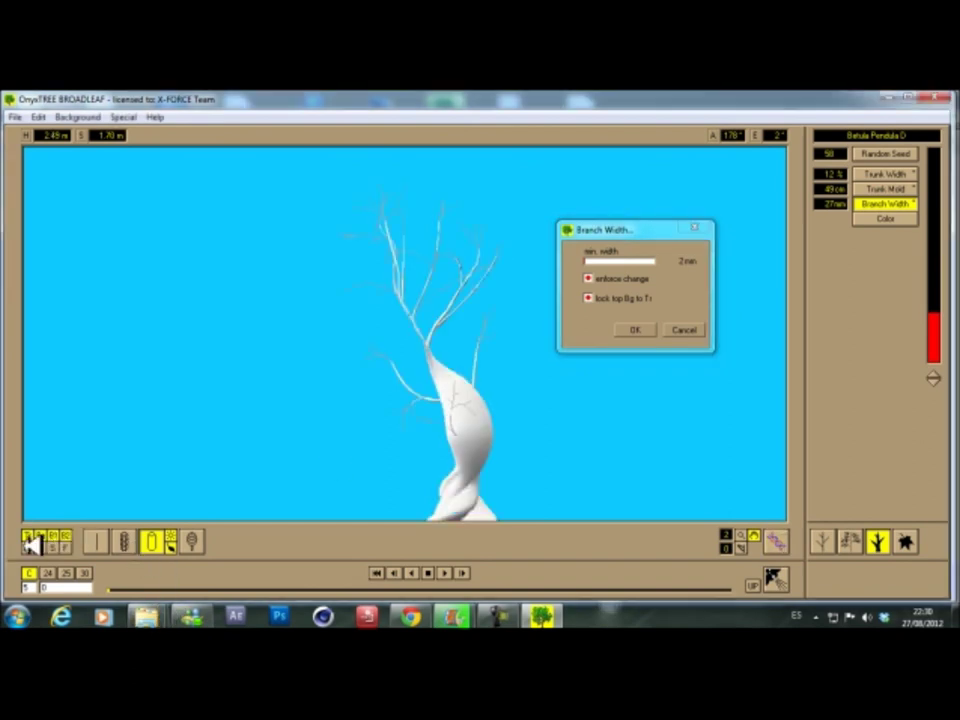
click(35, 545)
mouse_move(620, 450)
mouse_down()
mouse_move(610, 426)
mouse_move(437, 305)
mouse_up()
drag(620, 257, 643, 259)
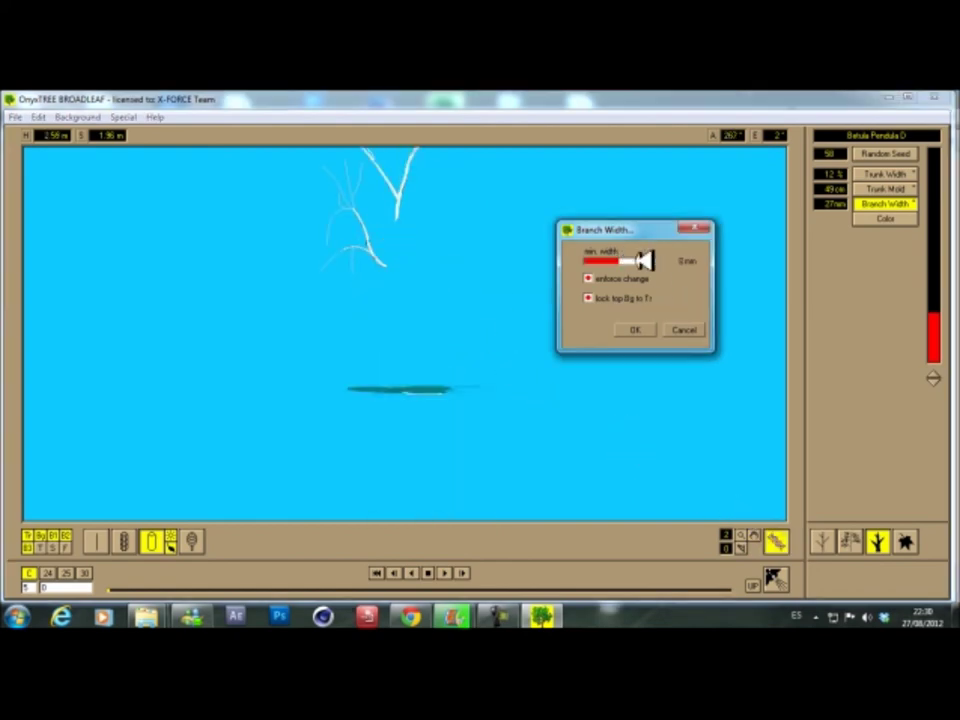
click(637, 329)
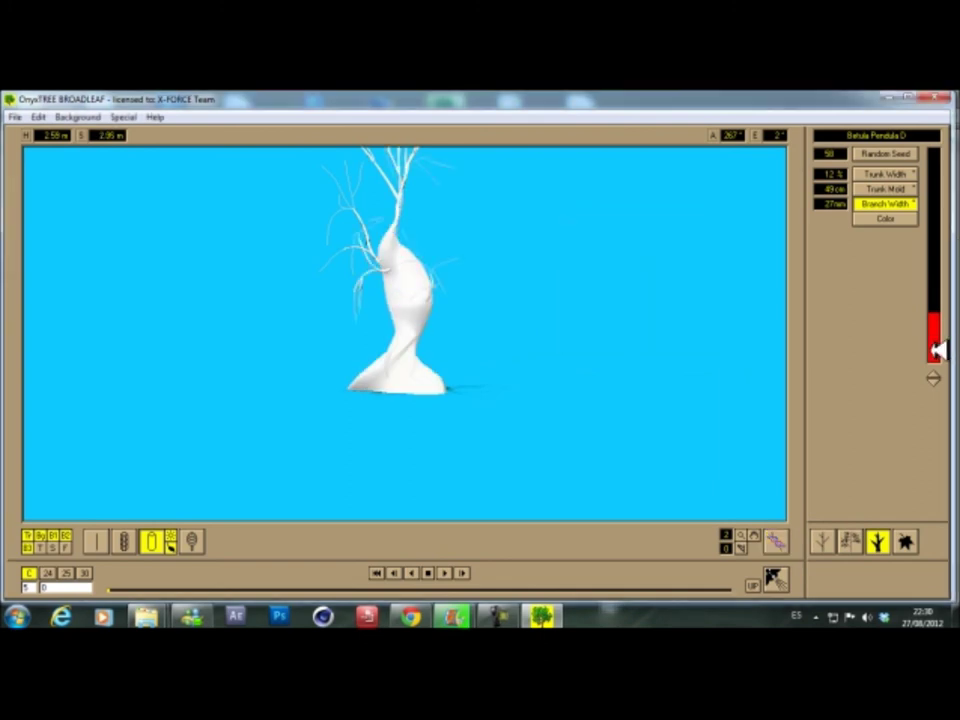
Set branch width to 99mm and the branches' minimum width to 2 mm
mouse_move(938, 350)
mouse_down()
mouse_move(945, 360)
mouse_move(946, 150)
mouse_up()
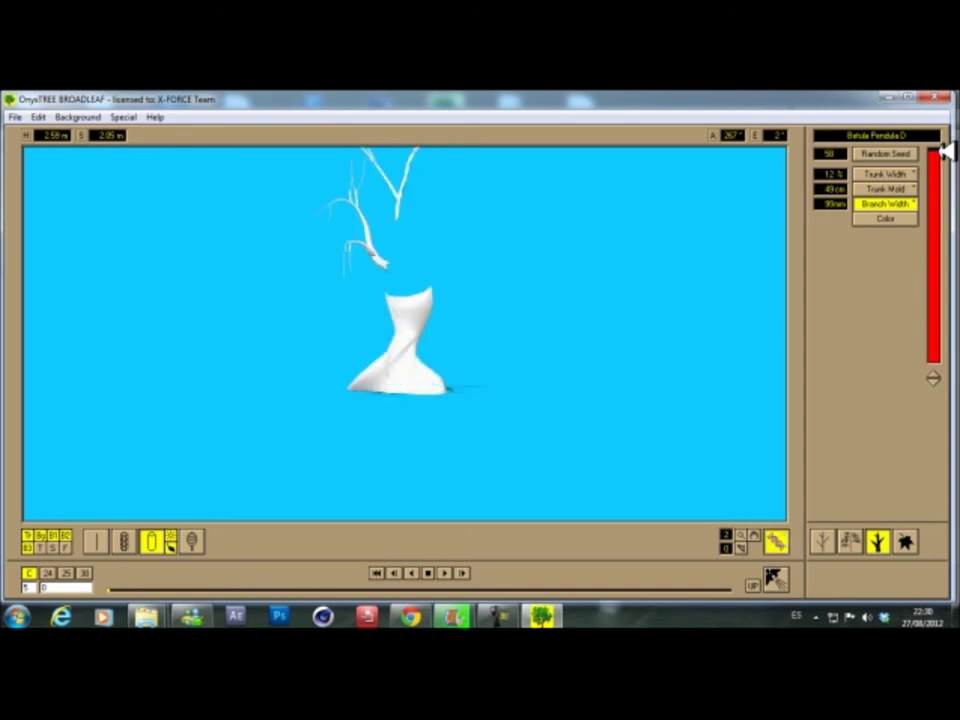
mouse_move(764, 194)
mouse_down()
mouse_move(486, 270)
mouse_move(435, 274)
mouse_up()
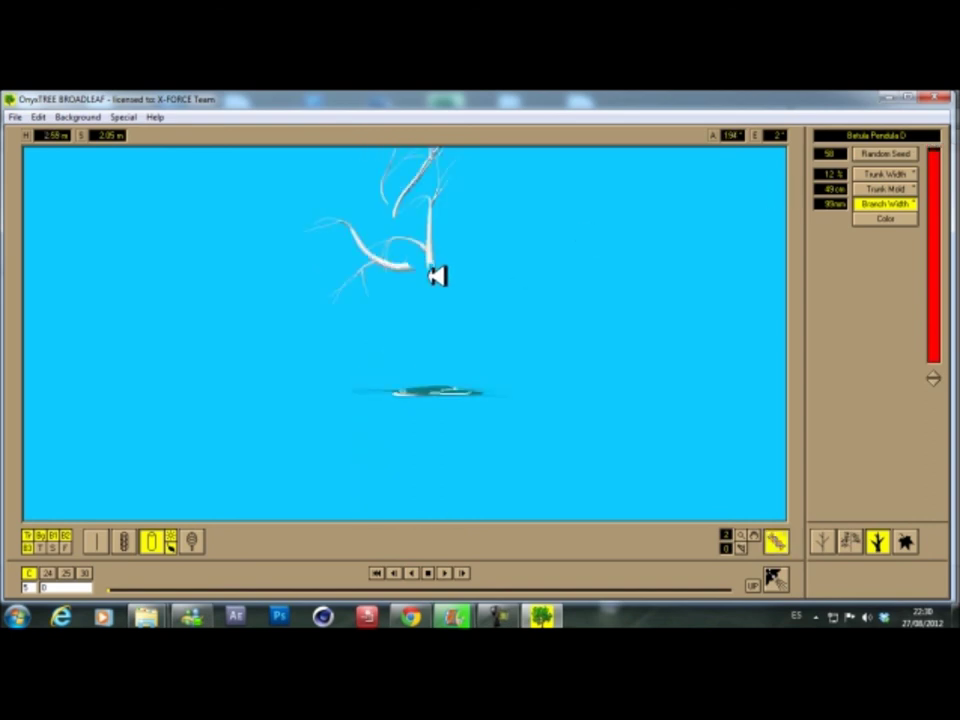
click(886, 205)
drag(912, 157, 742, 194)
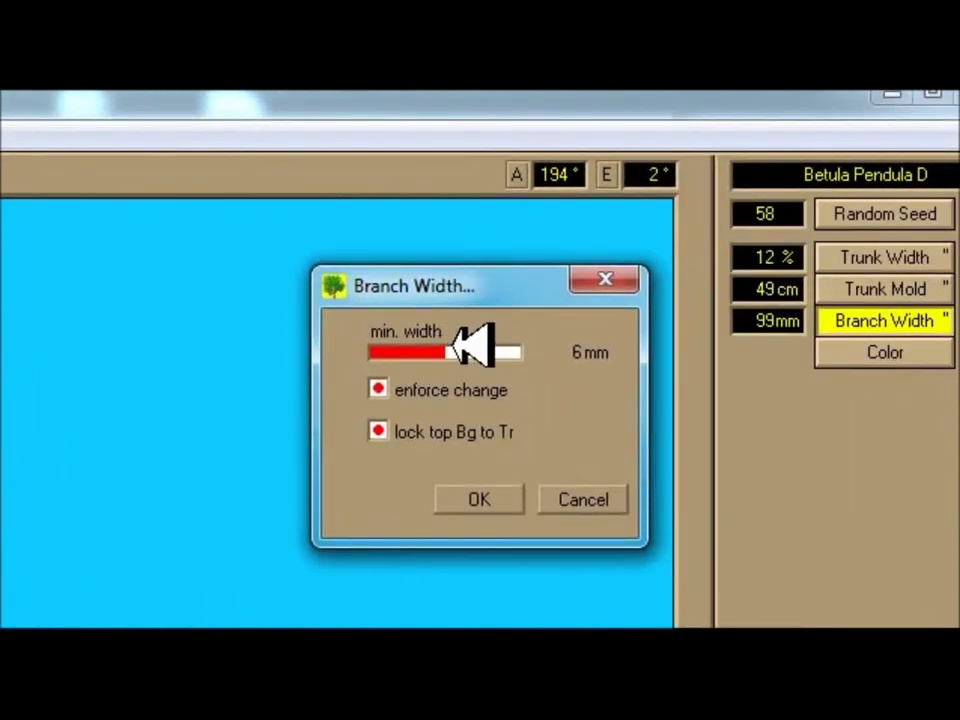
drag(453, 345, 531, 347)
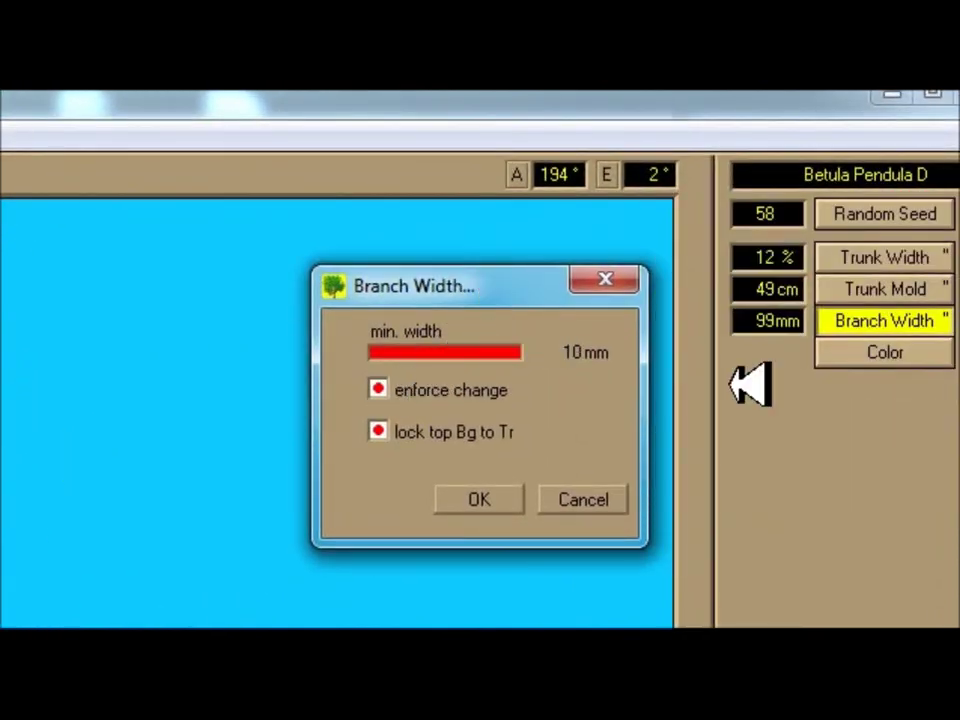
drag(440, 352, 380, 352)
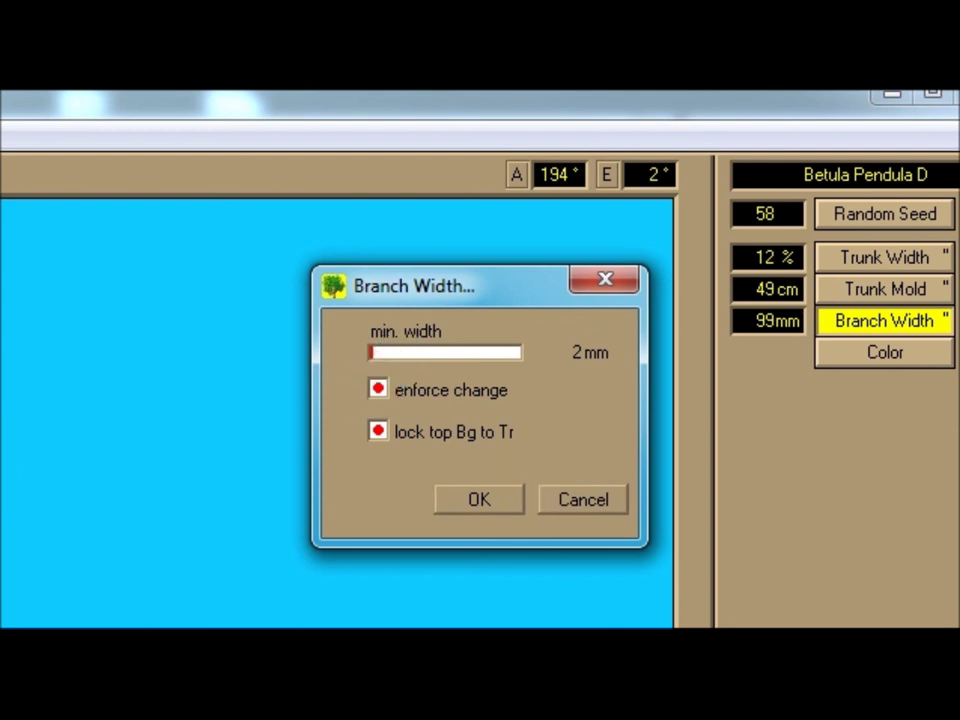
click(482, 499)
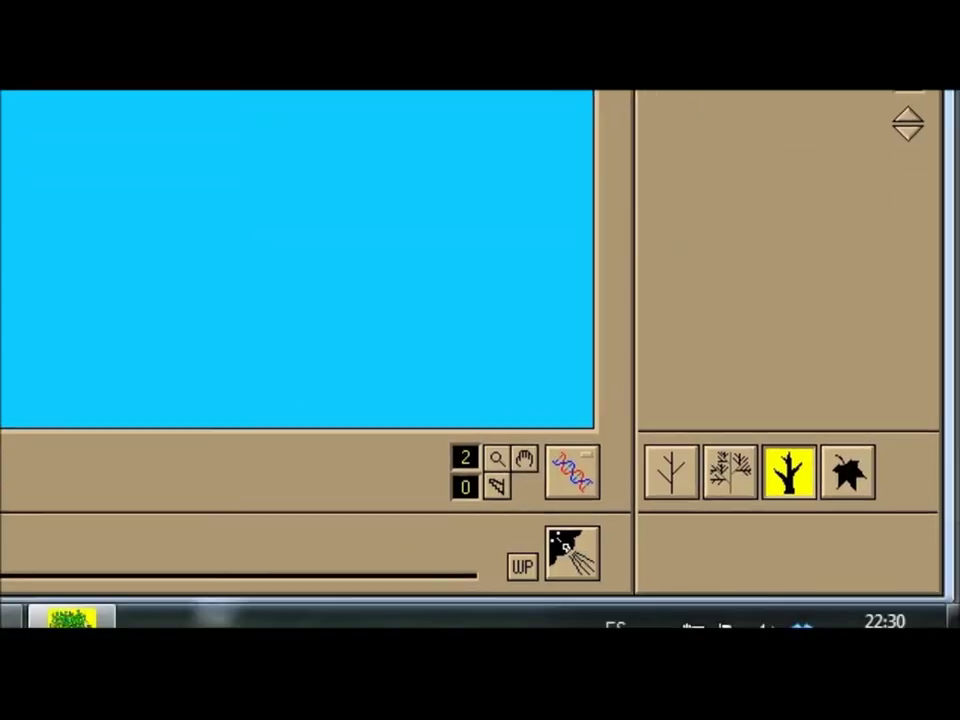
click(6, 580)
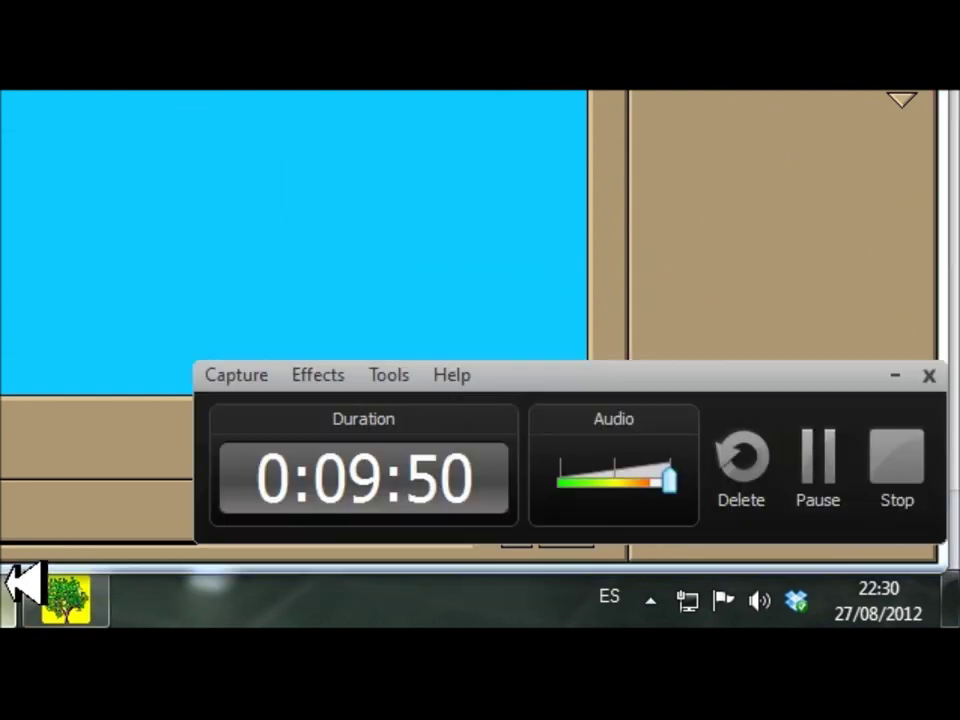